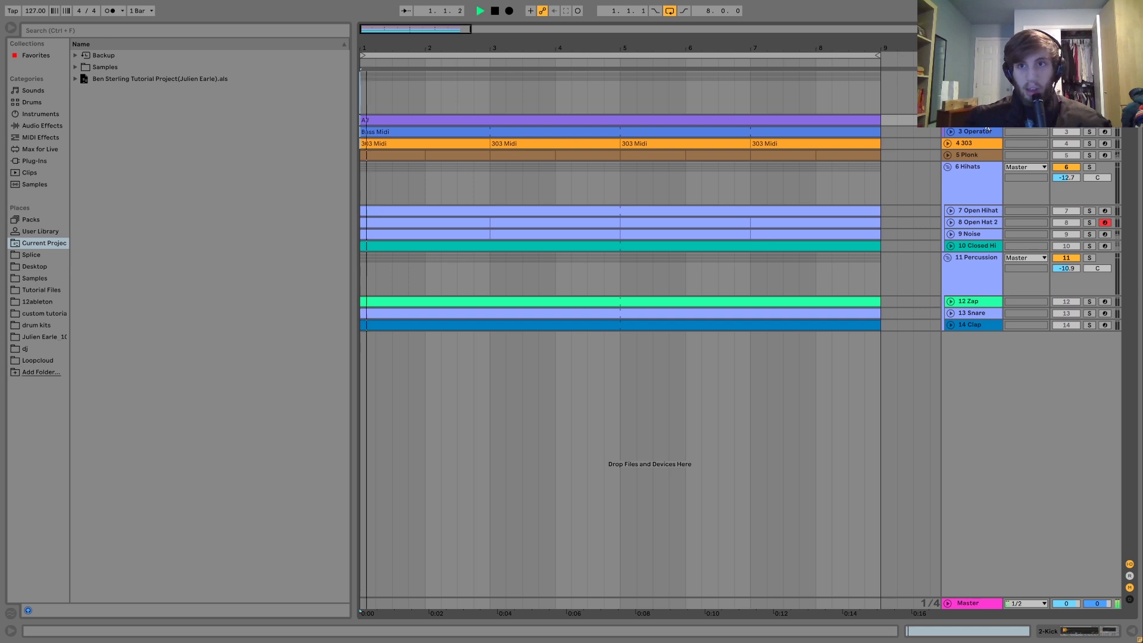
# Step: Play the loop with the Kick track's devices shown and examine the kick sample's waveform up close
pyautogui.hotkey('shift', 'Tab')
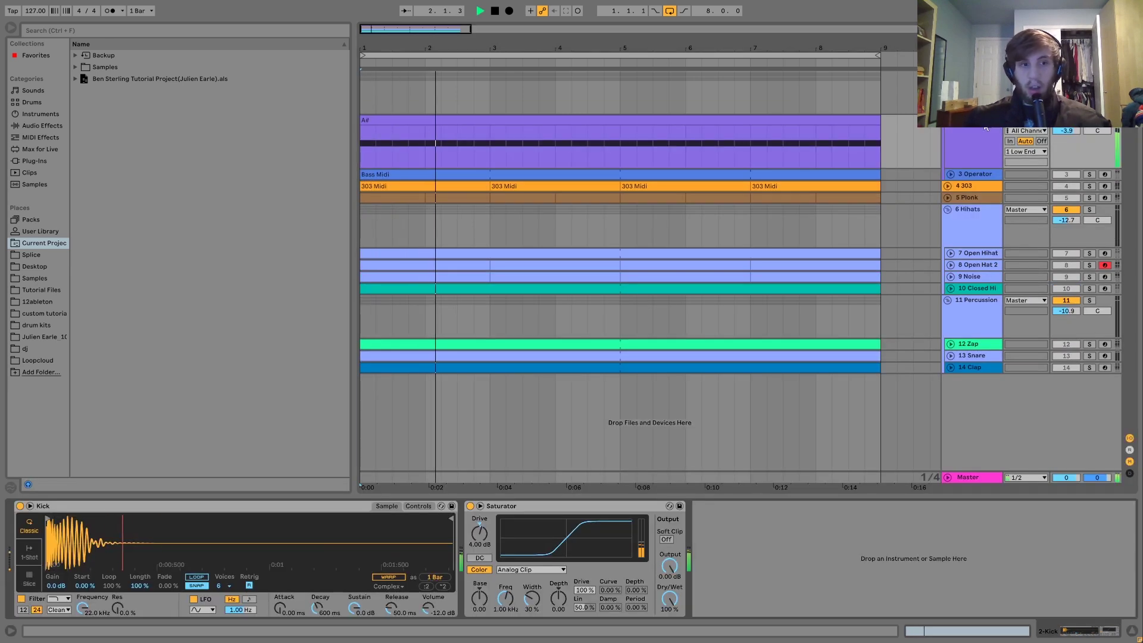
pyautogui.press('space')
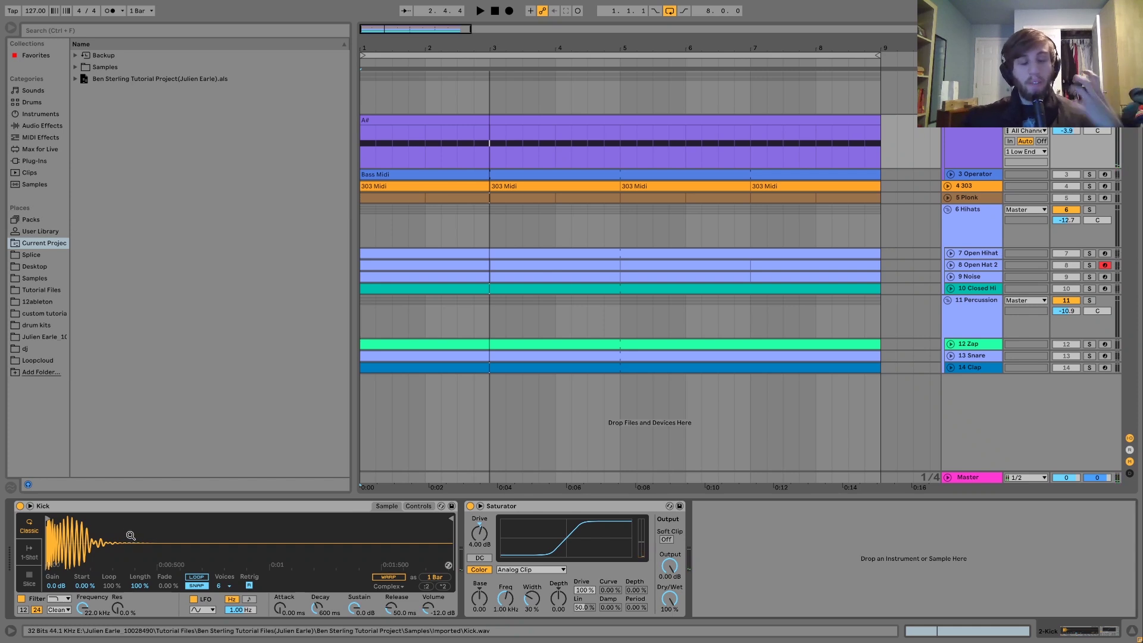
pyautogui.press('space')
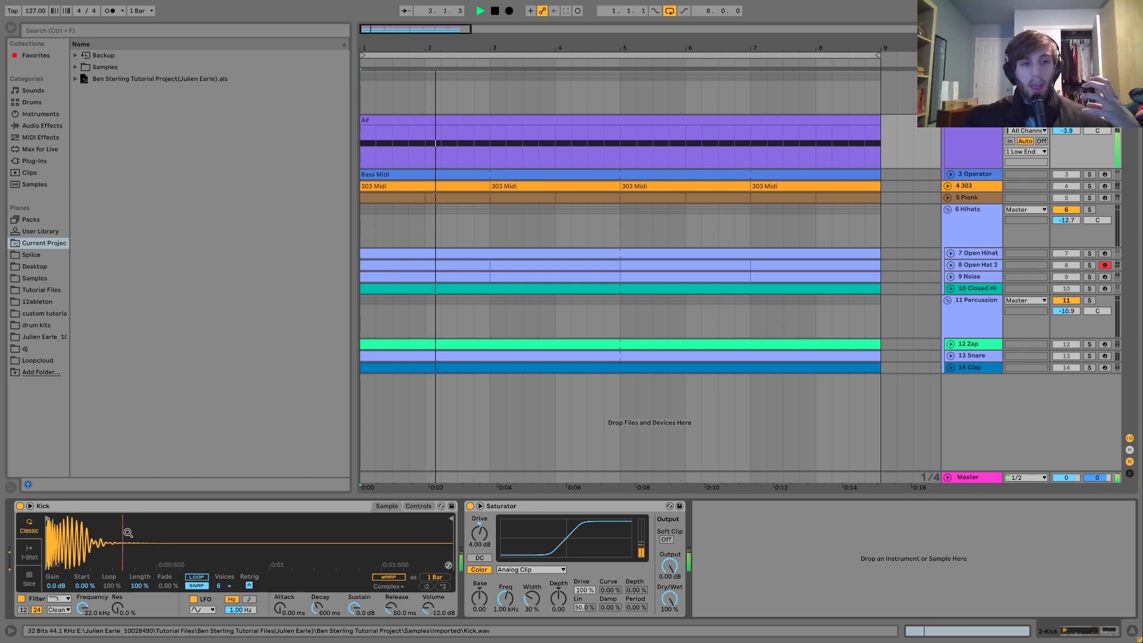
pyautogui.moveTo(63, 548)
pyautogui.mouseDown()
pyautogui.moveTo(64, 572)
pyautogui.moveTo(65, 560)
pyautogui.mouseUp()
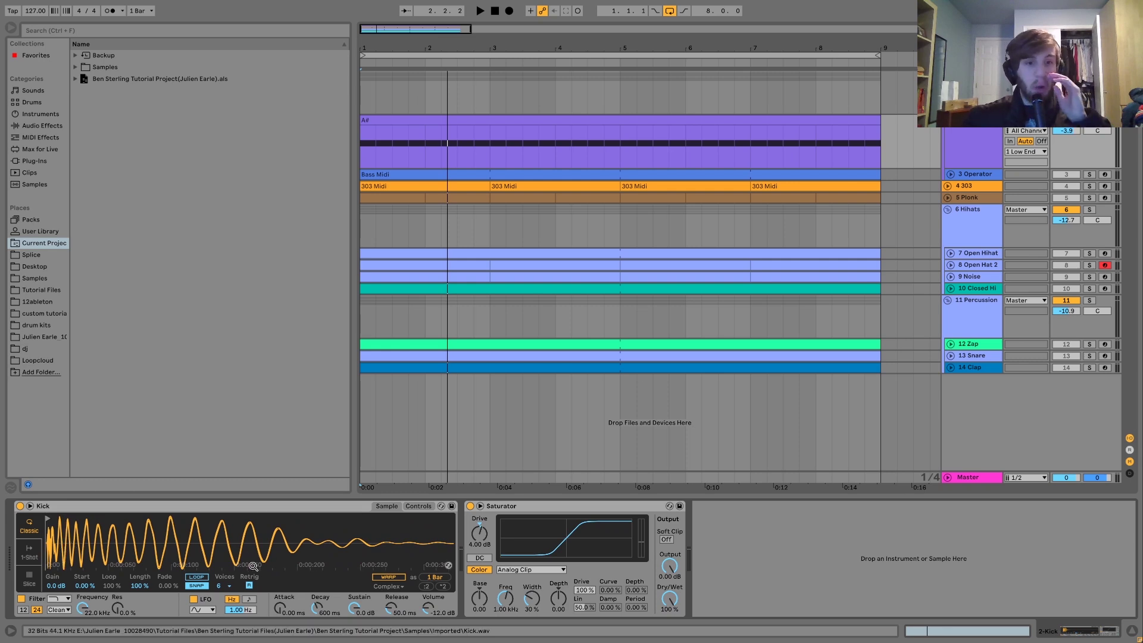
pyautogui.moveTo(84, 566); pyautogui.dragTo(83, 558)
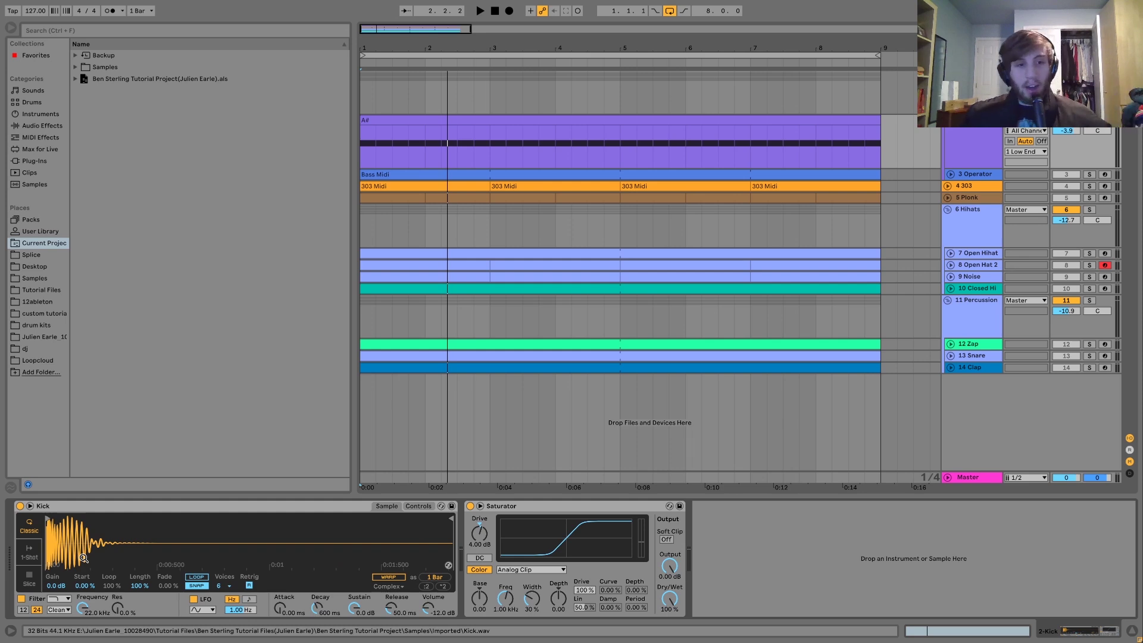
pyautogui.press('space')
pyautogui.press('space')
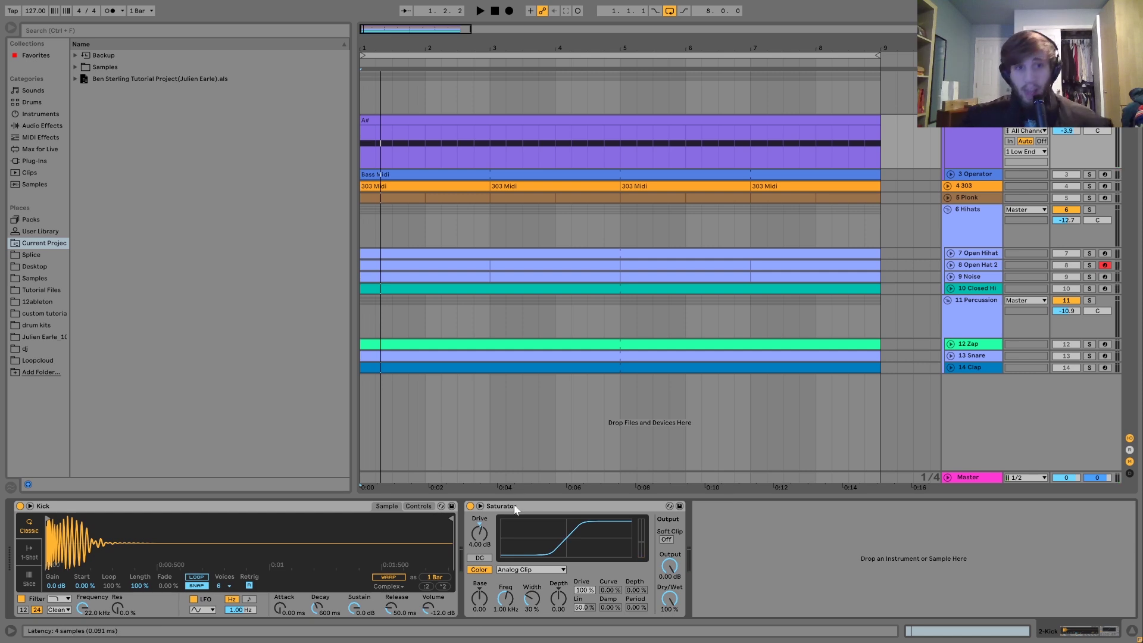
# Step: Solo and expand the Operator track, play it, and open its Bass Midi clip for note viewing
pyautogui.click(1089, 174)
pyautogui.click(966, 174)
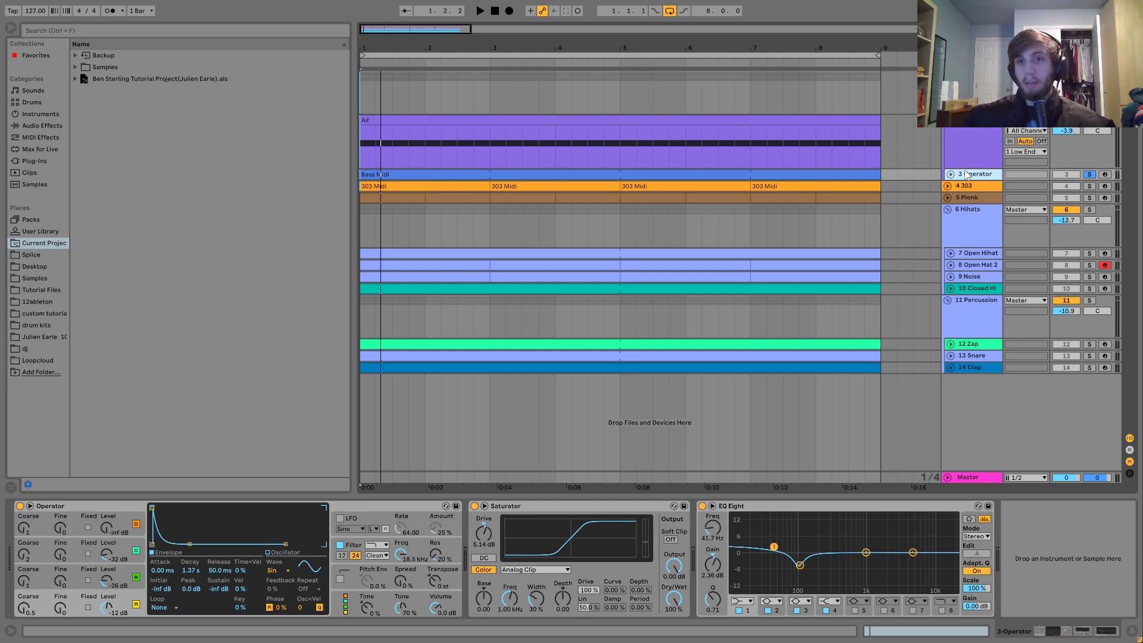
pyautogui.click(950, 174)
pyautogui.press('space')
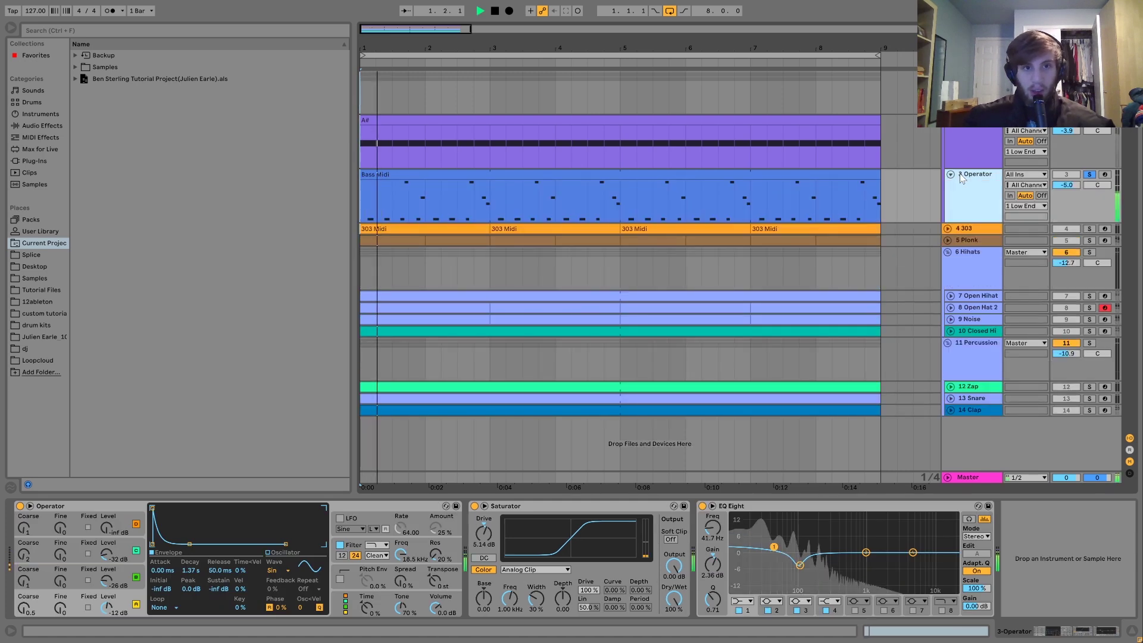
pyautogui.doubleClick(451, 175)
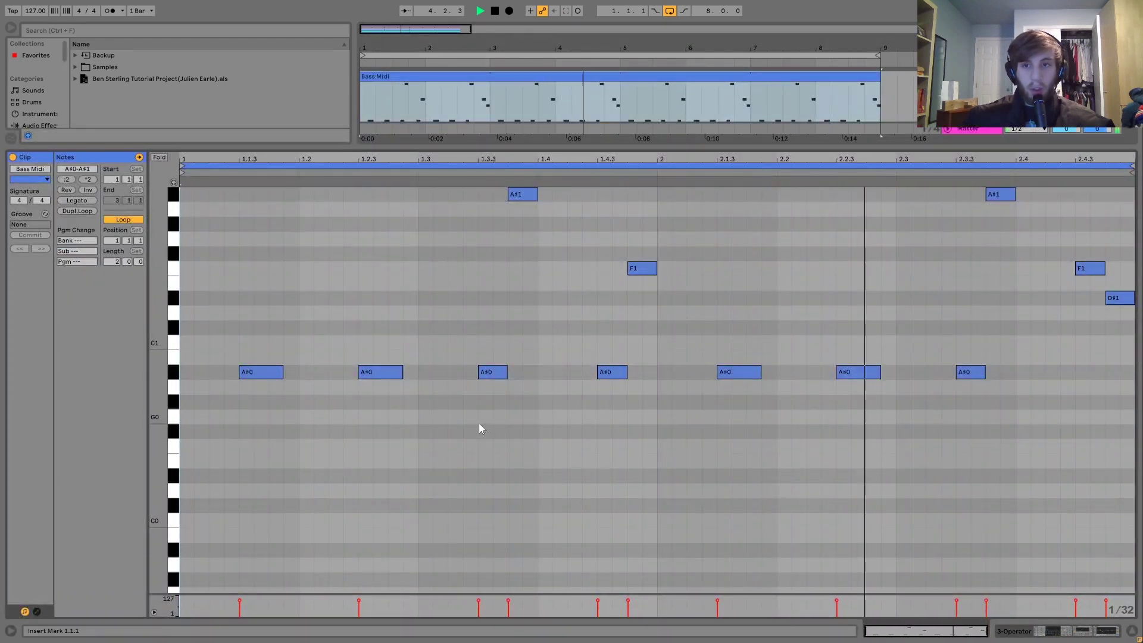
# Step: Audition all Bass Midi notes transposed up three octaves, and bring them back down octave by octave
pyautogui.hotkey('ctrl', 'a')
pyautogui.press('space')
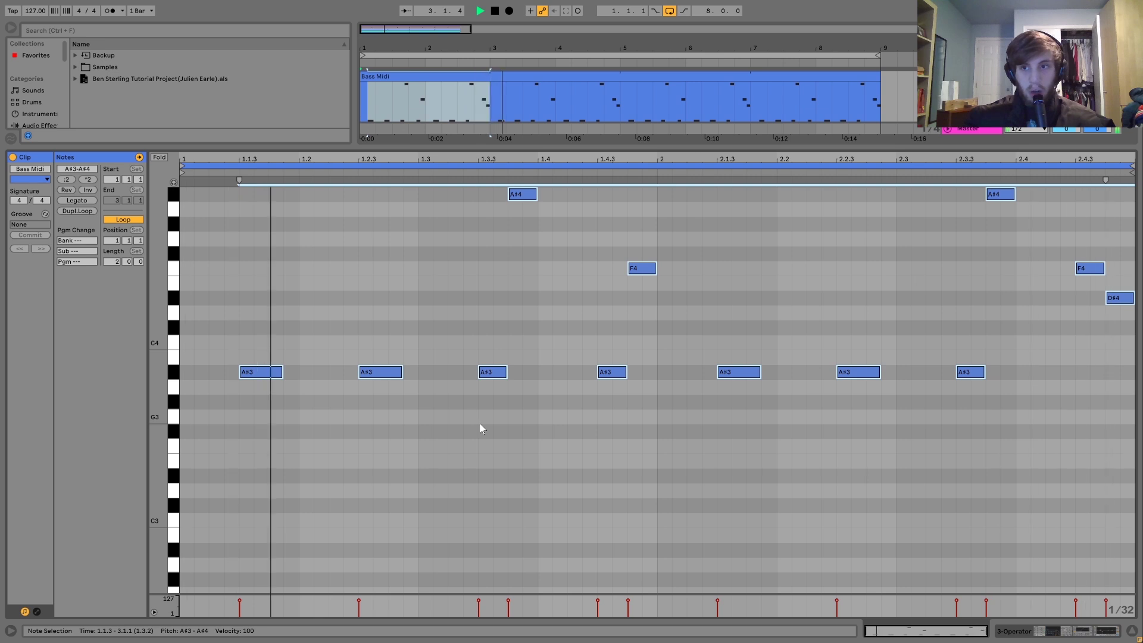
pyautogui.press('space')
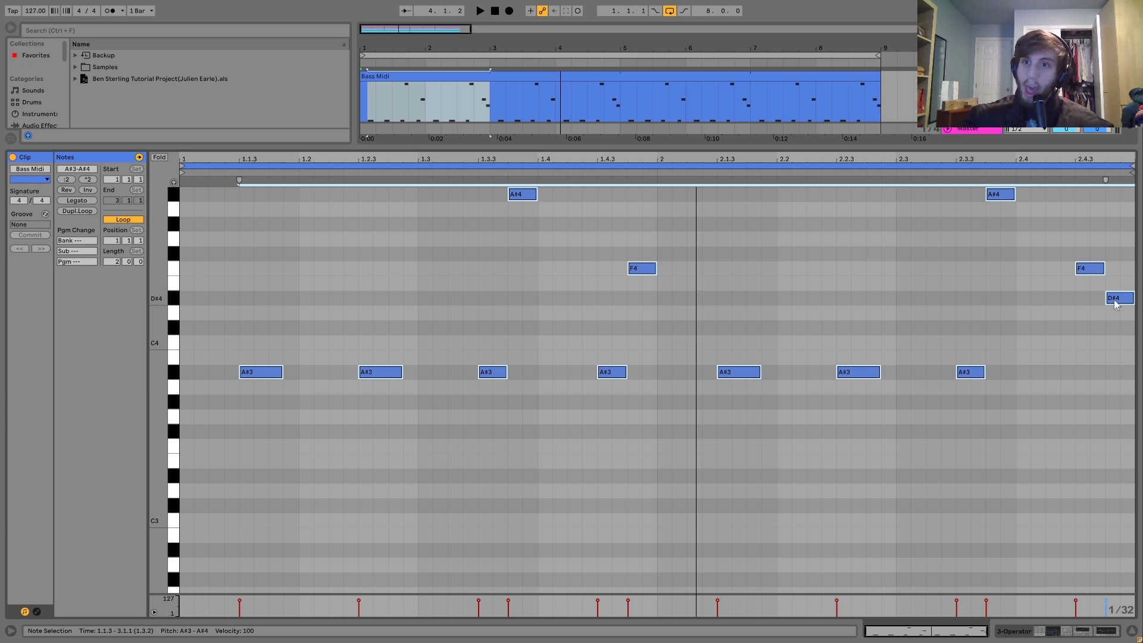
pyautogui.hotkey('shift', 'Down')
pyautogui.hotkey('shift', 'Down')
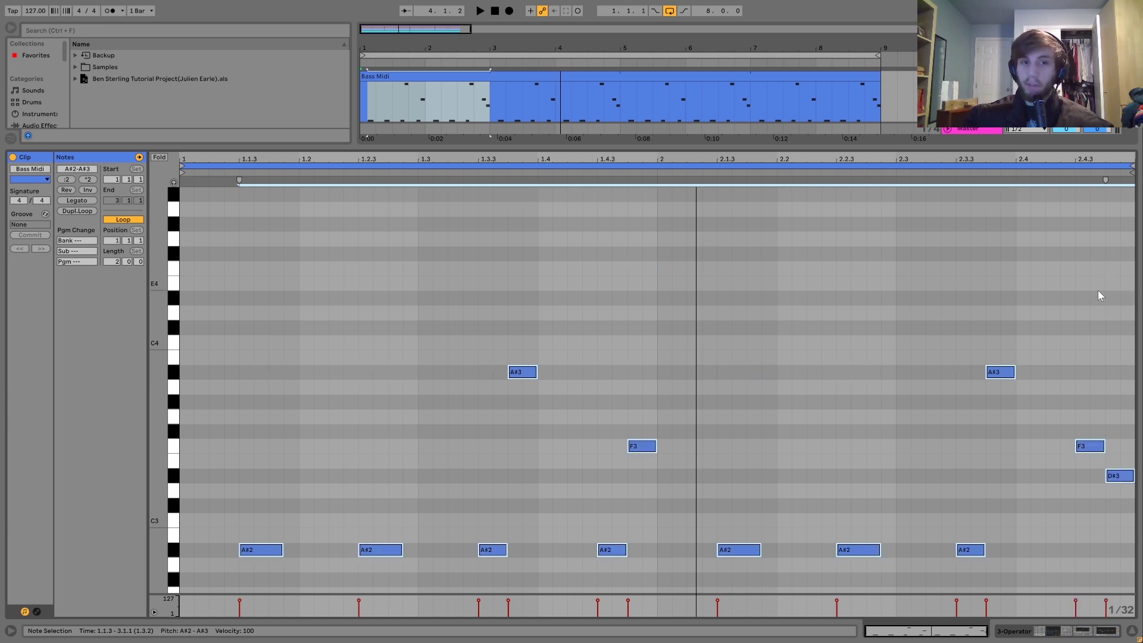
pyautogui.press('space')
pyautogui.hotkey('shift', 'Down')
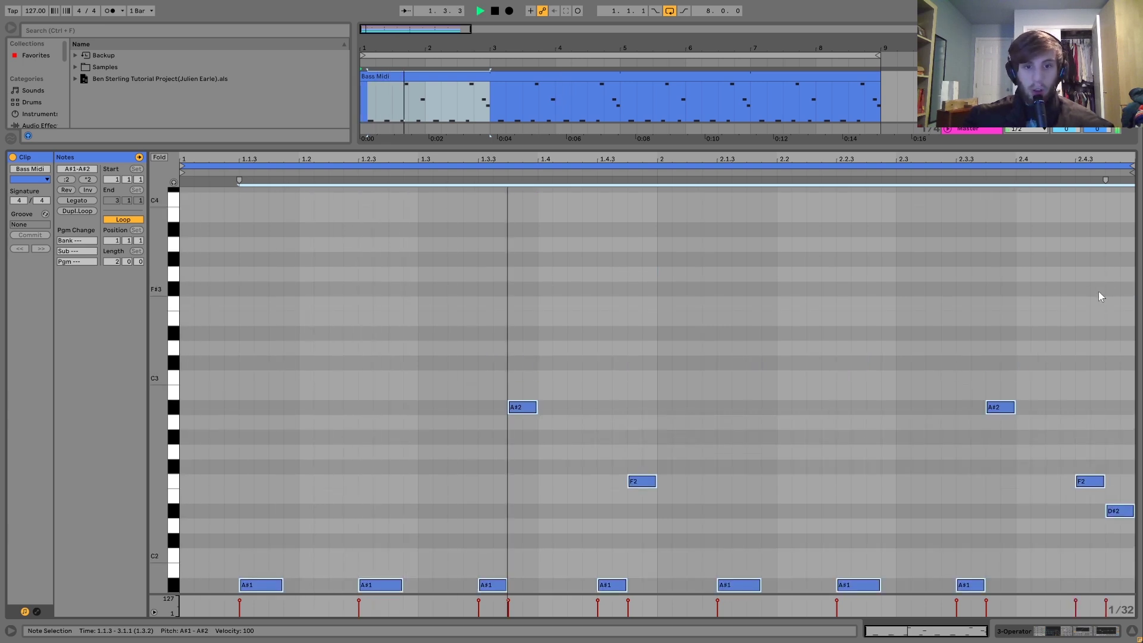
pyautogui.press('space')
# Step: Return to the bass track's devices, play the loop, and inspect the settings of Operator's oscillators B and C
pyautogui.hotkey('shift', 'Tab')
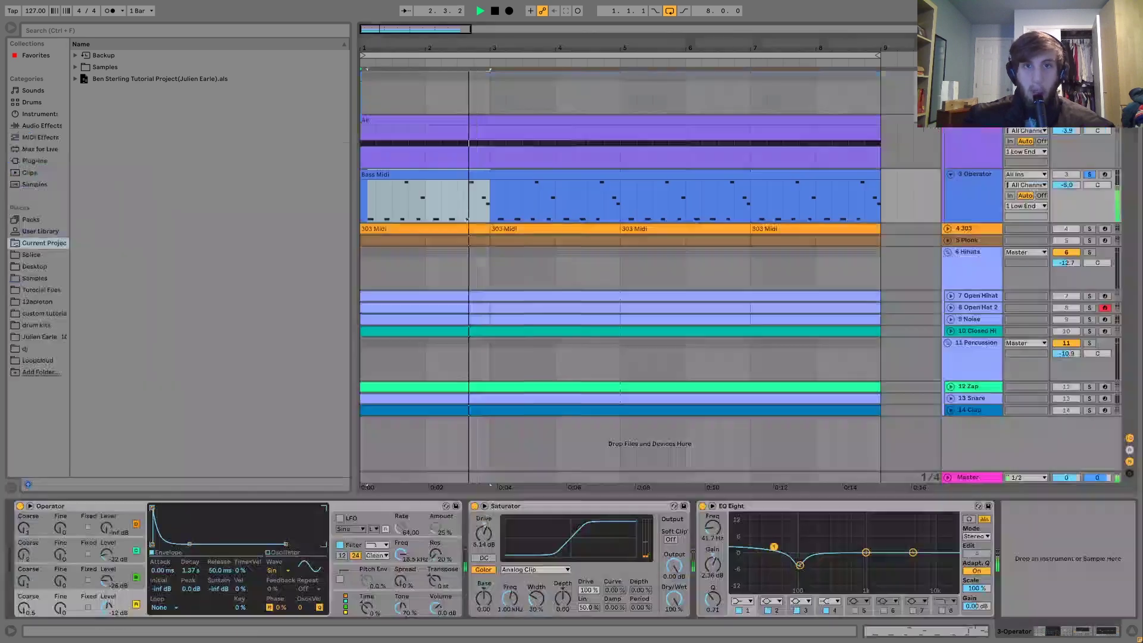
pyautogui.press('space')
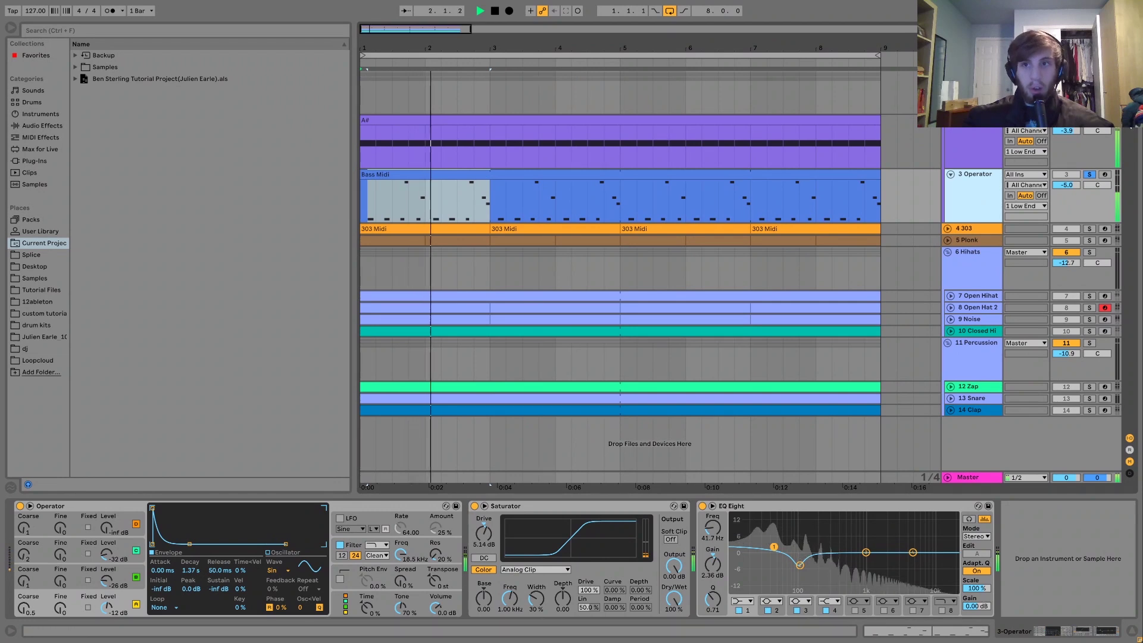
pyautogui.press('space')
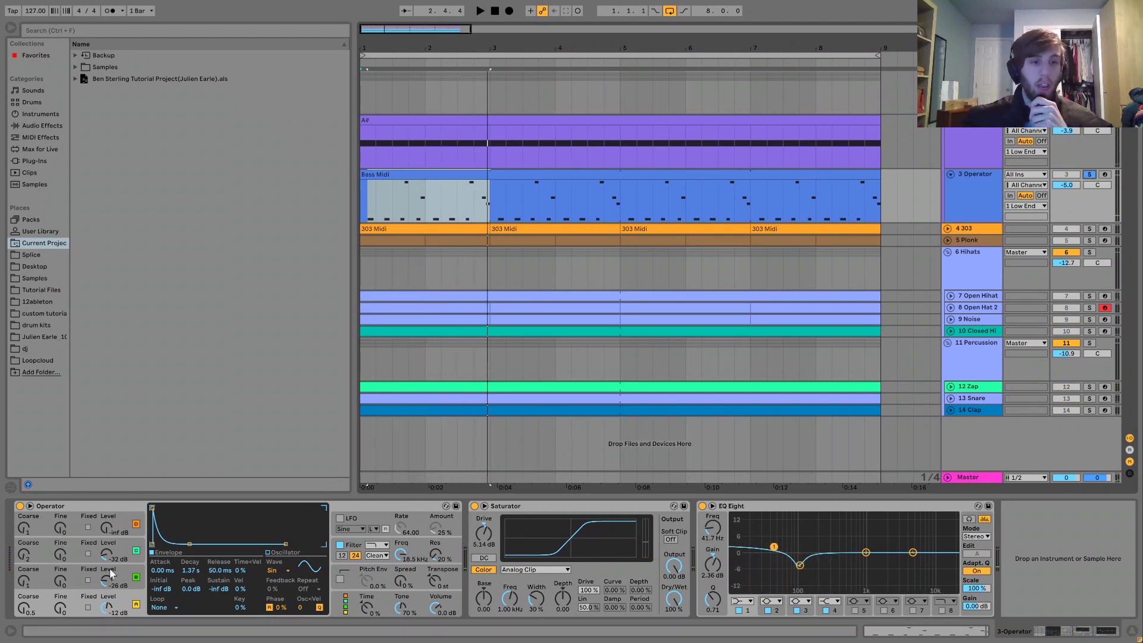
pyautogui.click(126, 579)
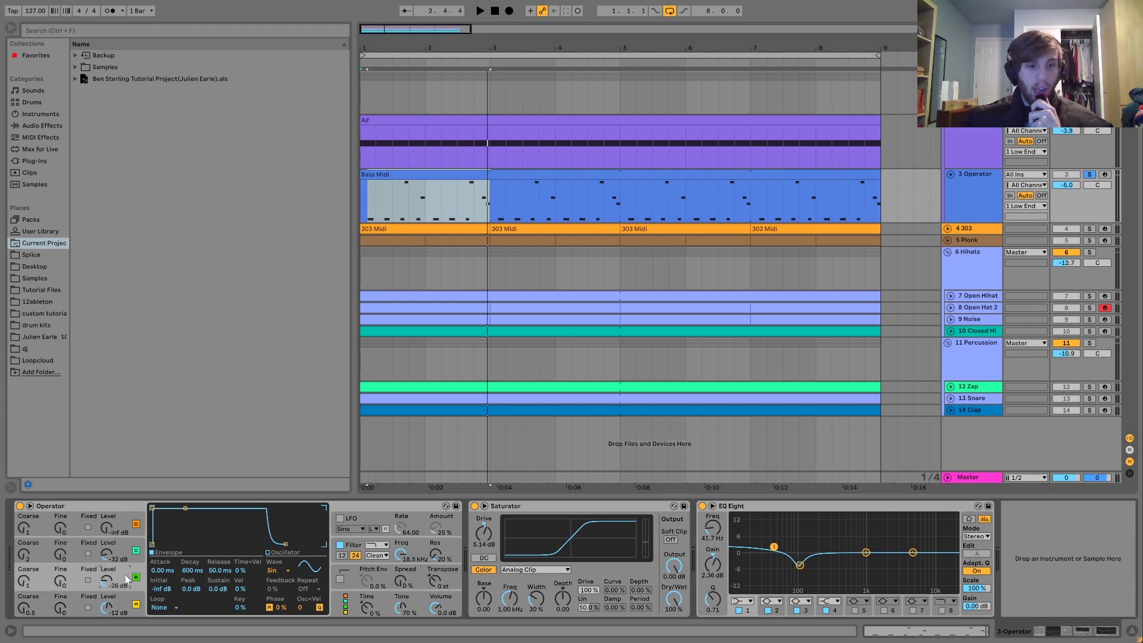
pyautogui.click(123, 543)
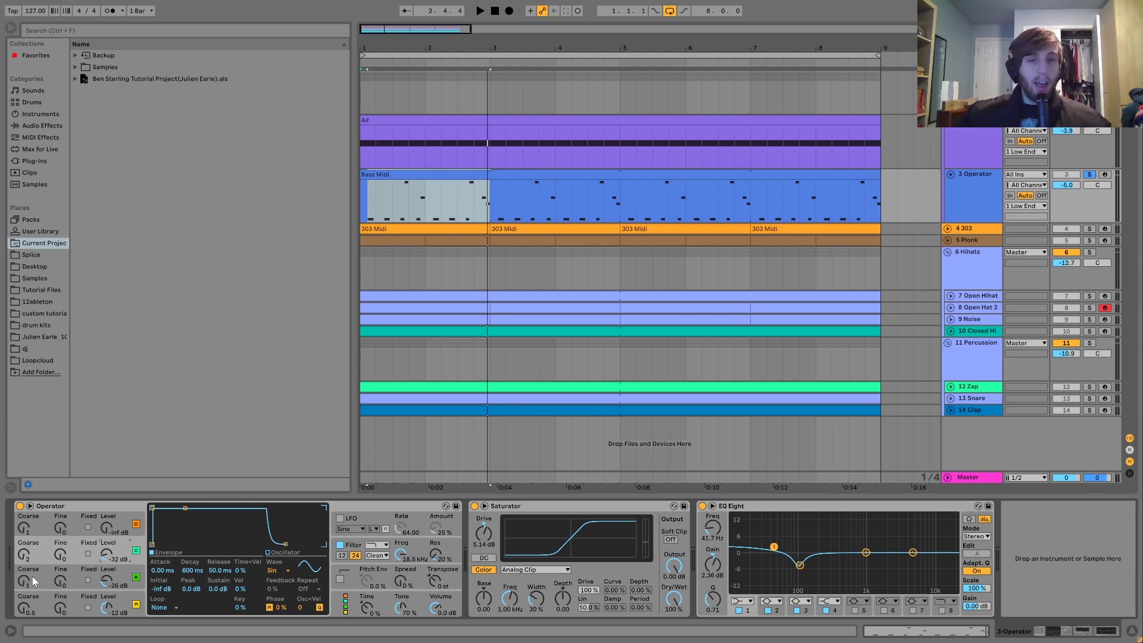
pyautogui.click(125, 579)
# Step: Switch Operator's oscillators B and C off and on again during playback to compare the bass sound
pyautogui.press('space')
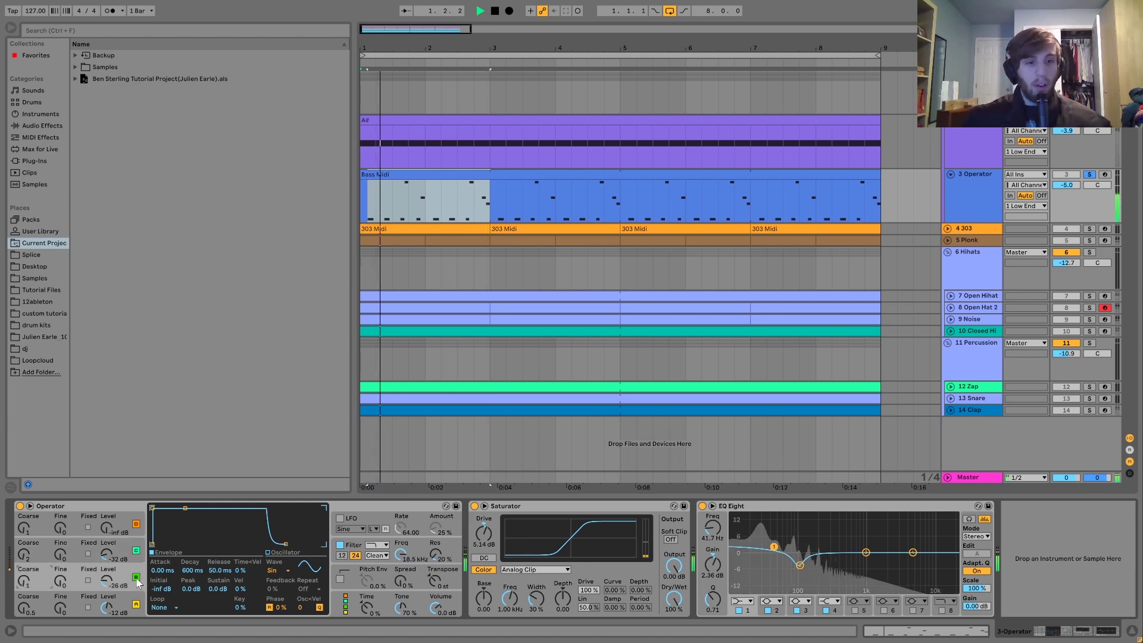
pyautogui.click(122, 543)
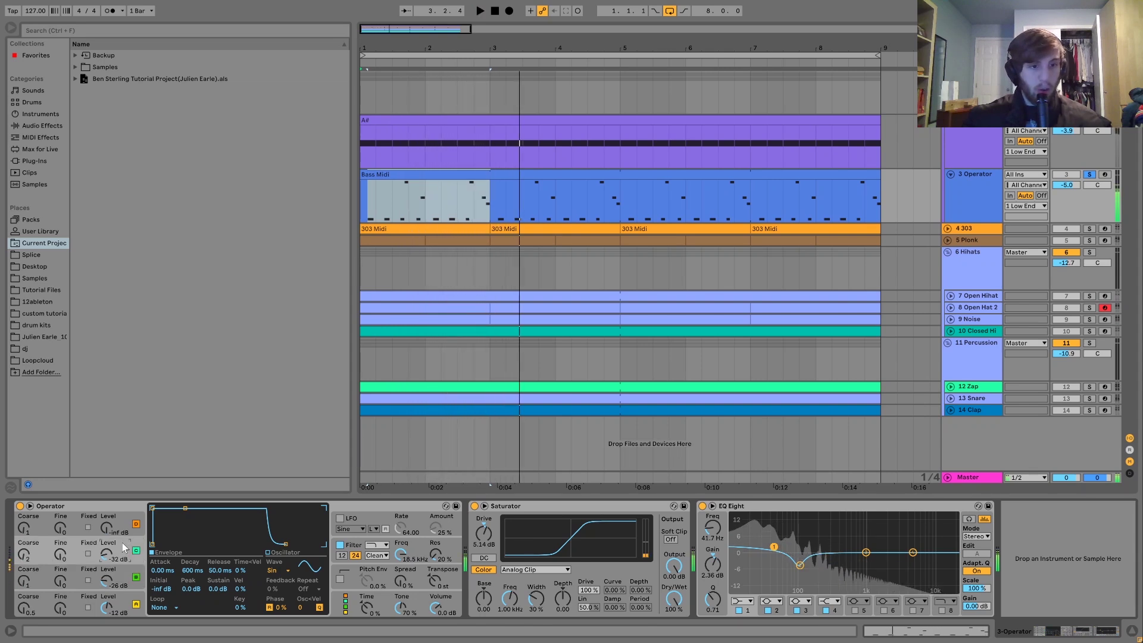
pyautogui.click(135, 550)
pyautogui.click(136, 577)
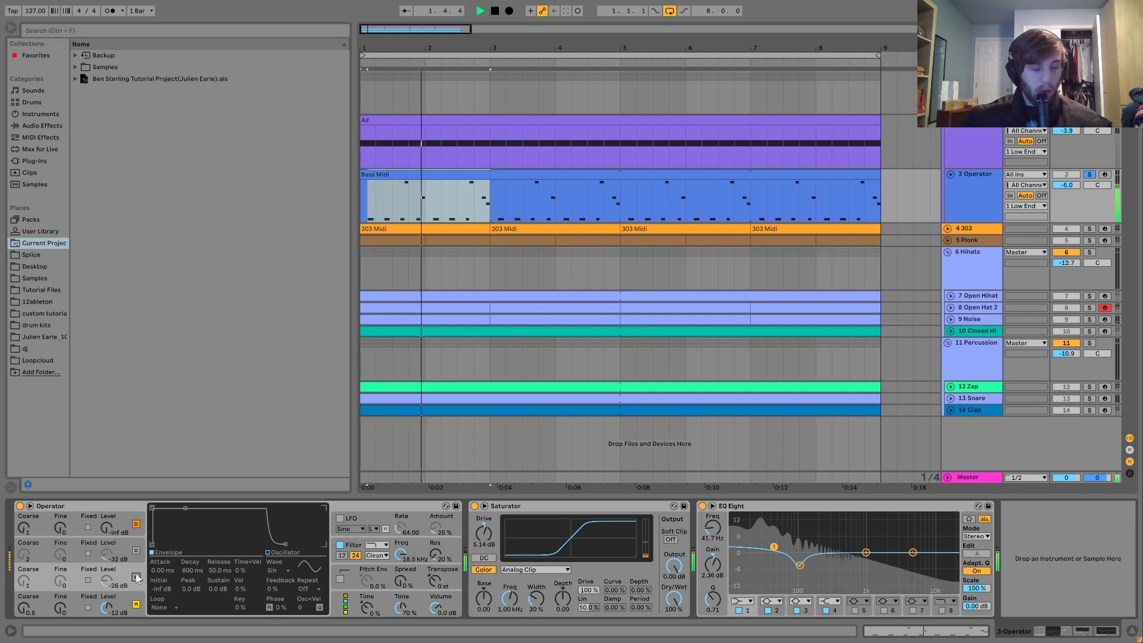
pyautogui.click(136, 577)
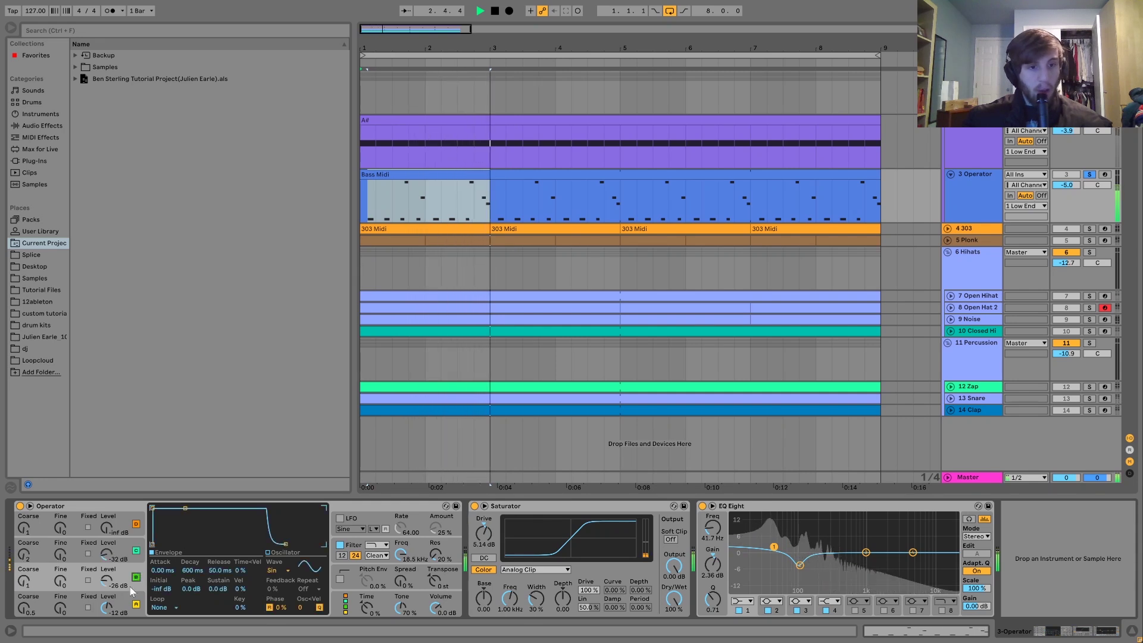
pyautogui.press('space')
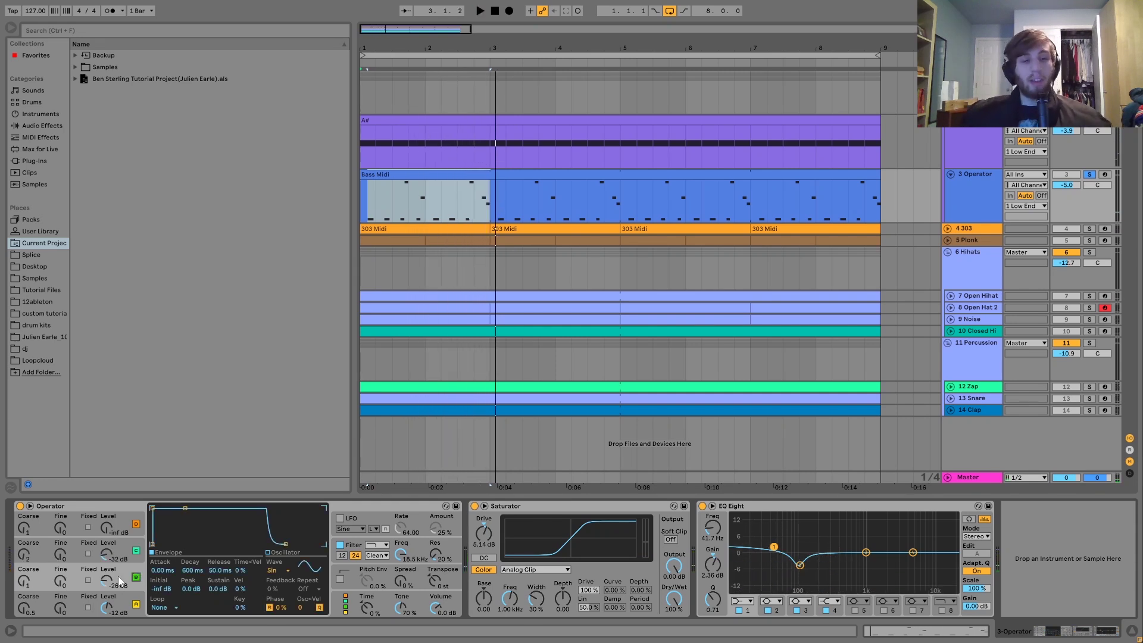
# Step: Play the bass on its own and with the full mix unsoloed, and solo the Operator track again
pyautogui.press('space')
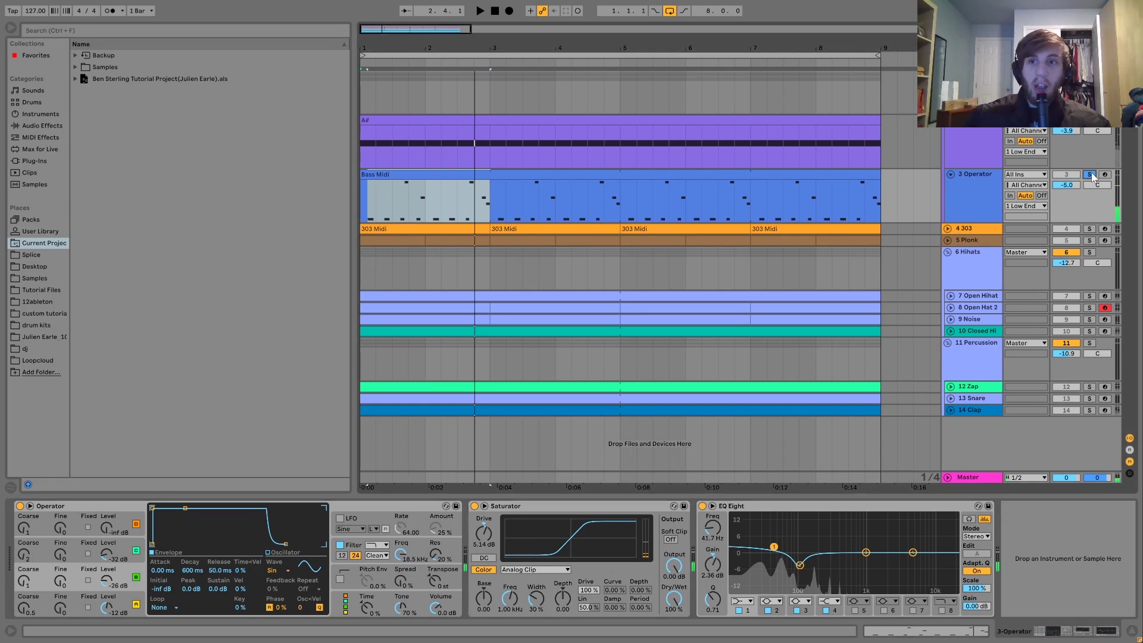
pyautogui.press('space')
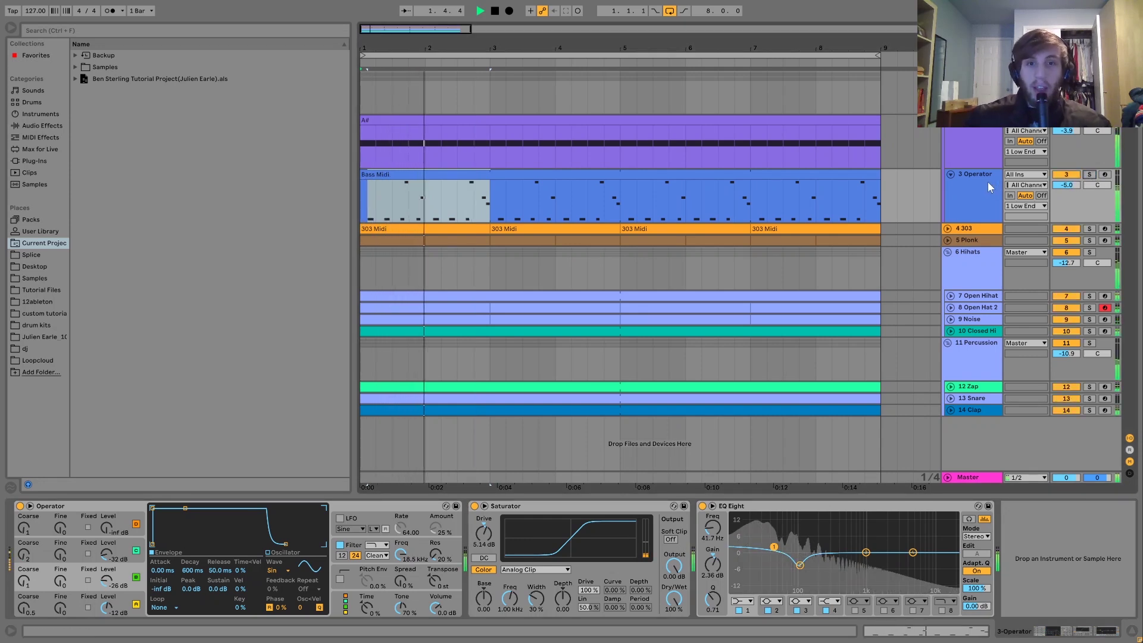
pyautogui.click(1089, 175)
pyautogui.press('space')
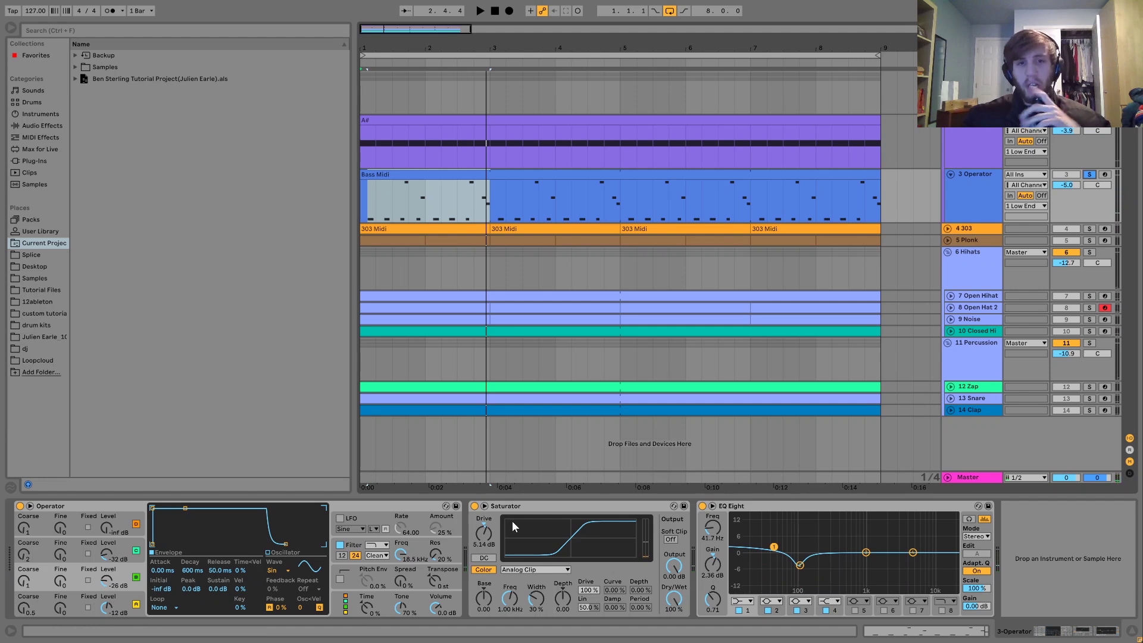
# Step: Inspect band 2 of the bass track's EQ Eight and compare it with the Kick track
pyautogui.click(799, 564)
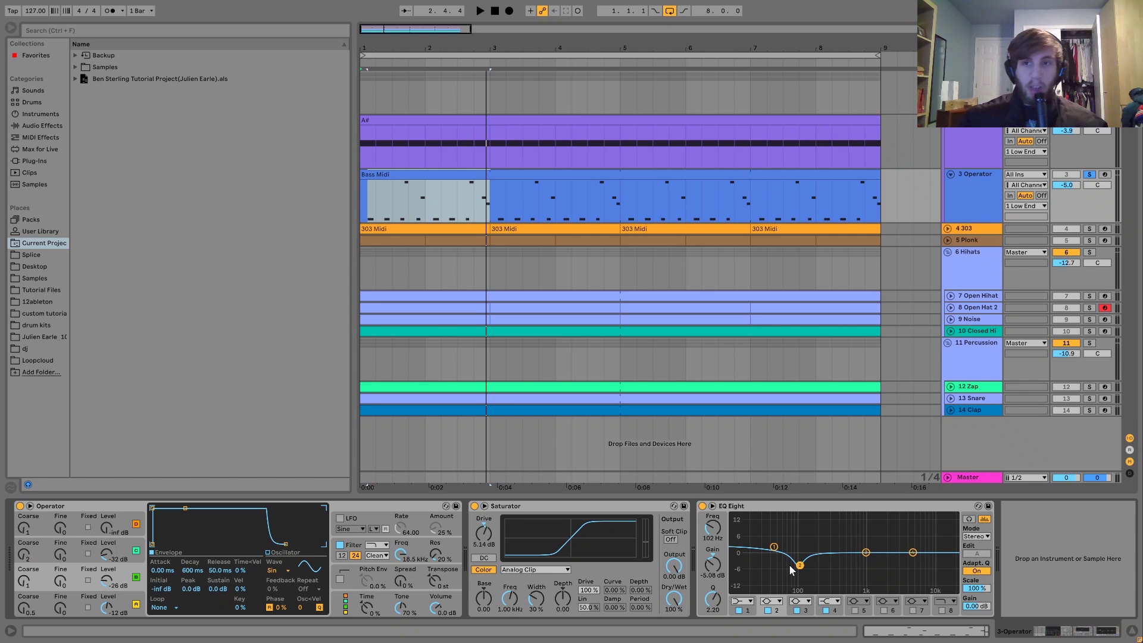
pyautogui.click(953, 166)
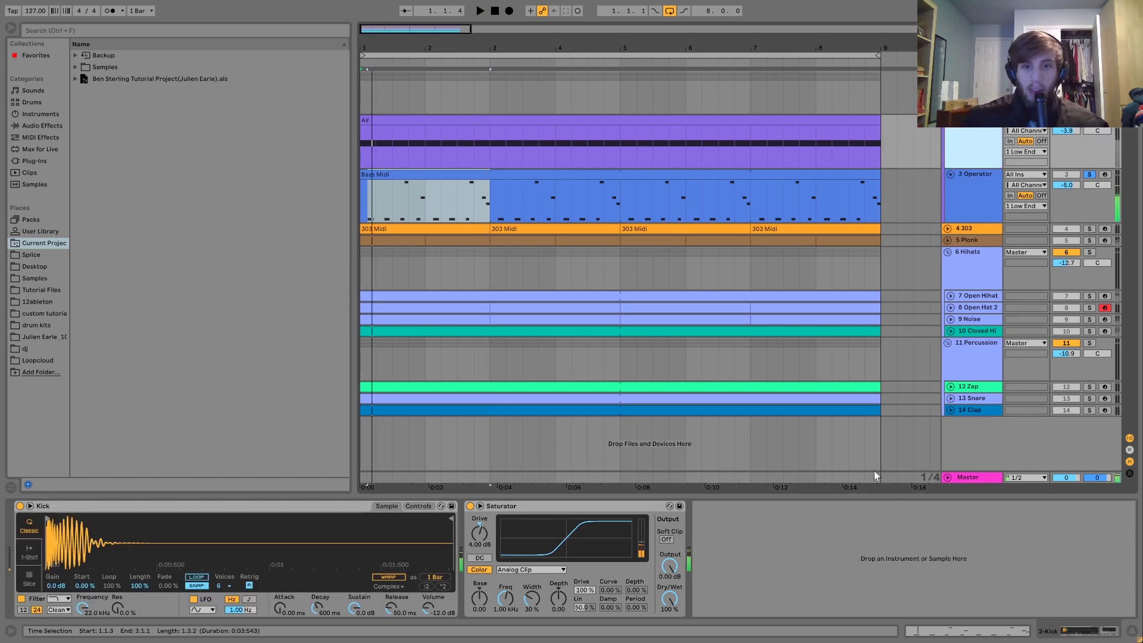
pyautogui.click(967, 206)
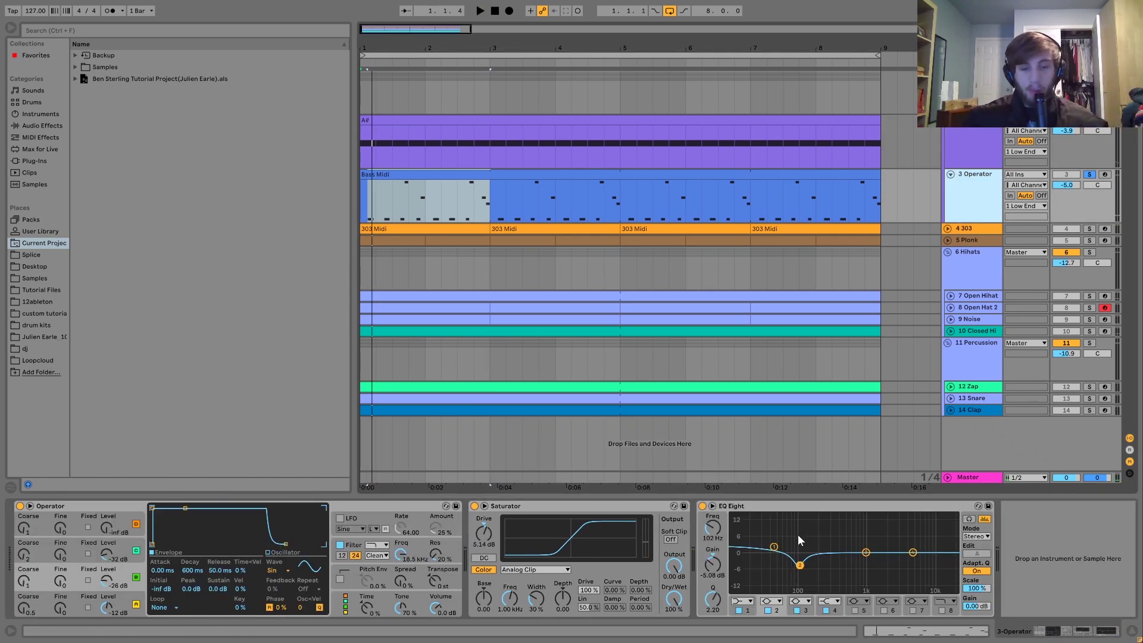
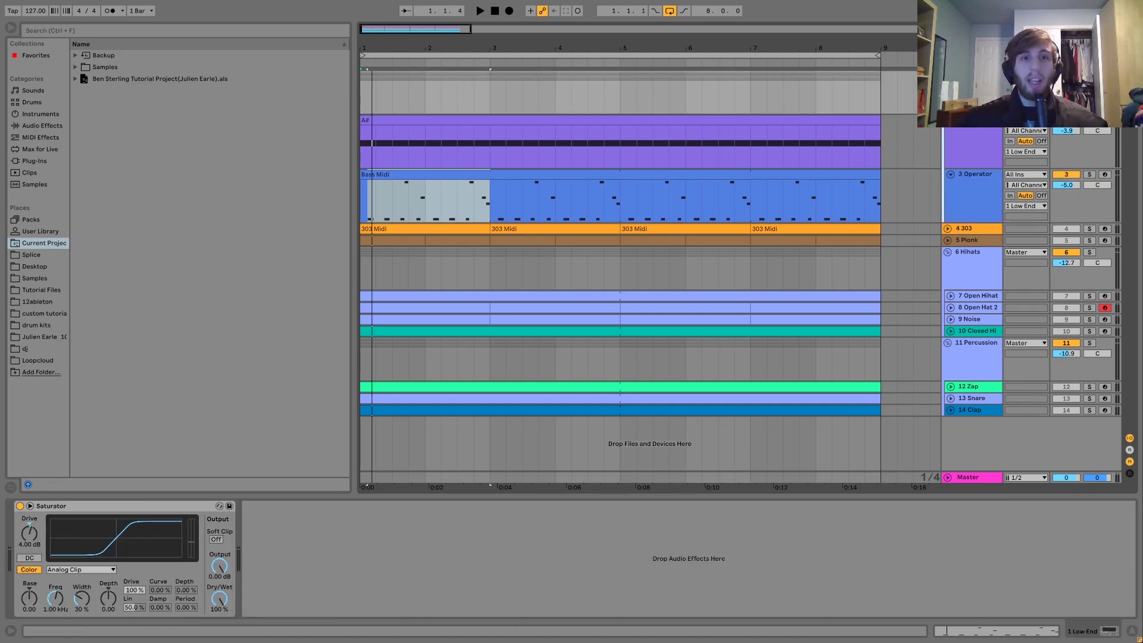
# Step: Bypass and re-enable the Low End group's Saturator during playback to compare the kick and bass
pyautogui.click(19, 507)
pyautogui.press('space')
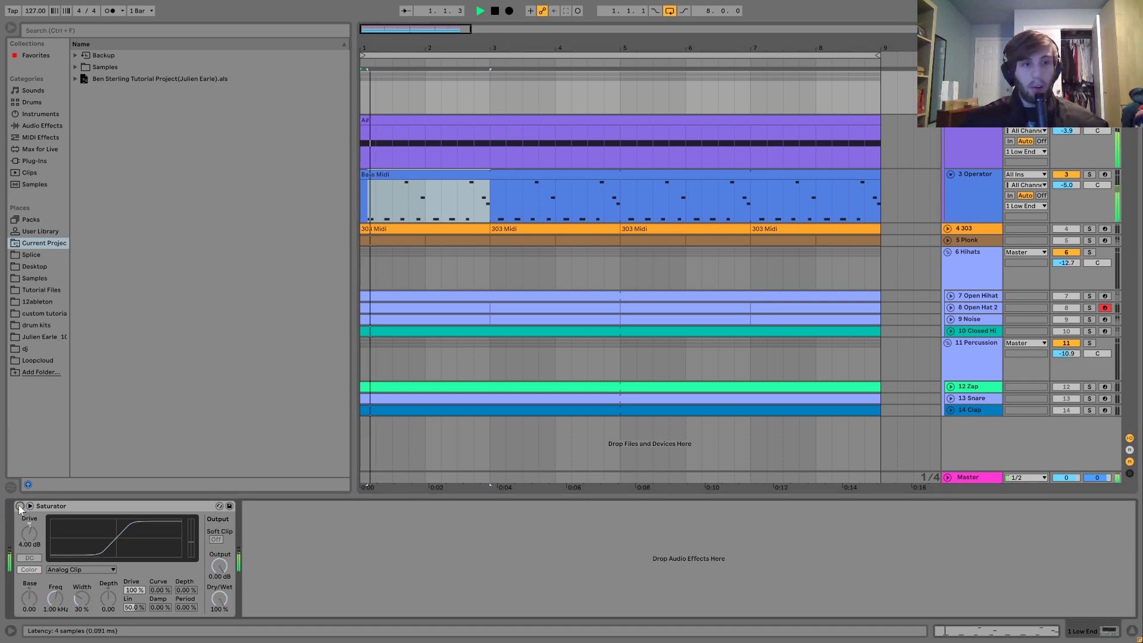
pyautogui.click(19, 506)
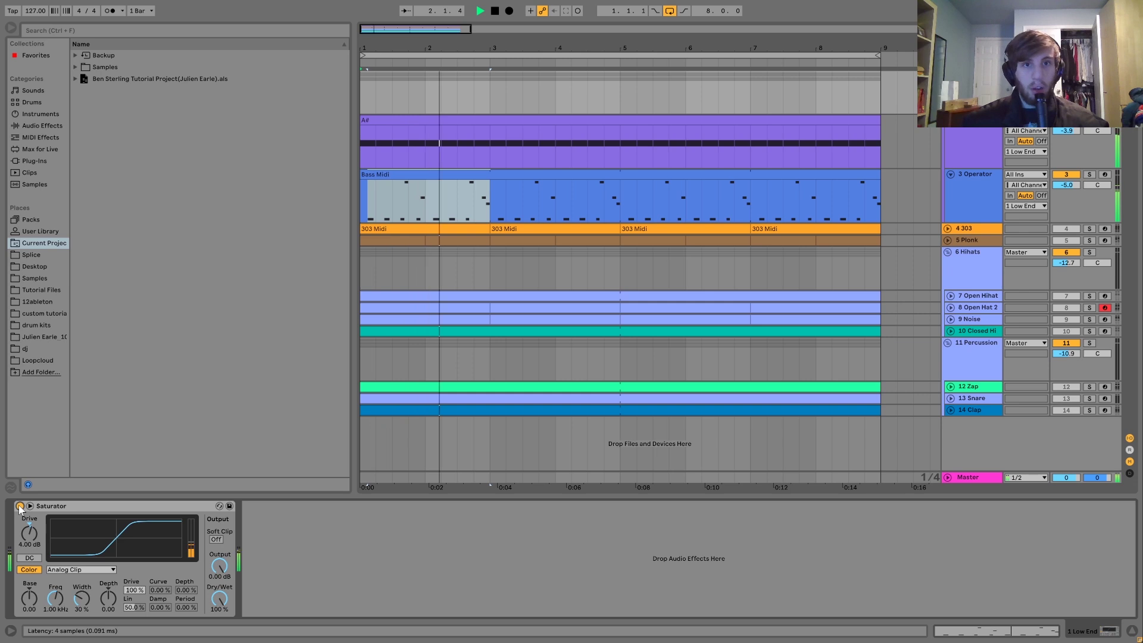
# Step: Expand and solo the 303 track, select its first 303 Midi clip, and play it
pyautogui.click(968, 231)
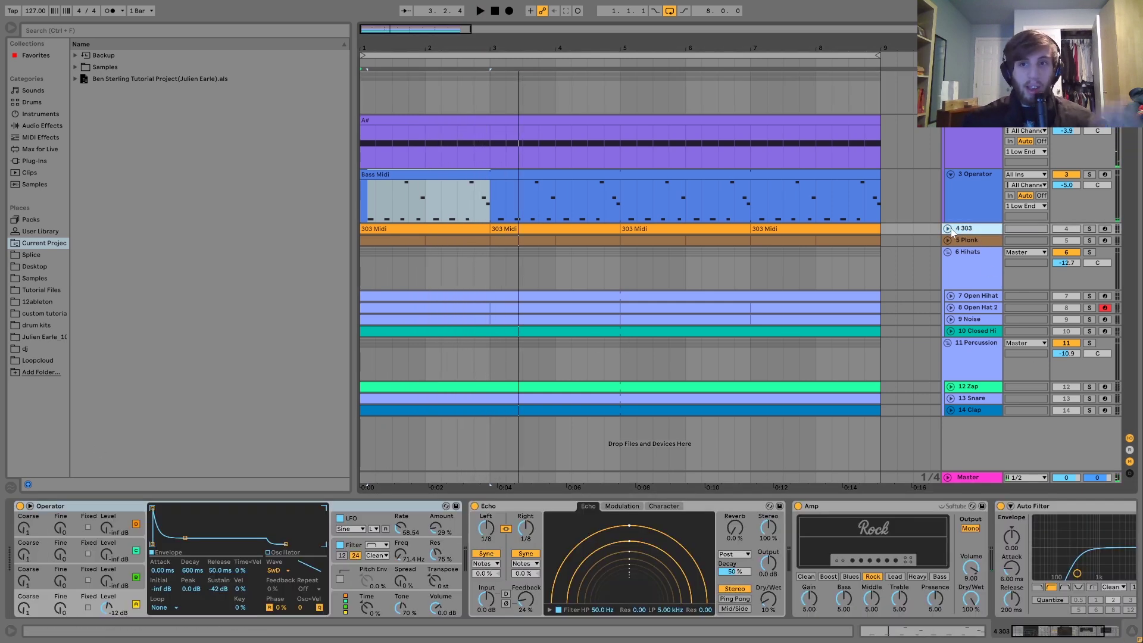
pyautogui.click(947, 229)
pyautogui.click(1090, 230)
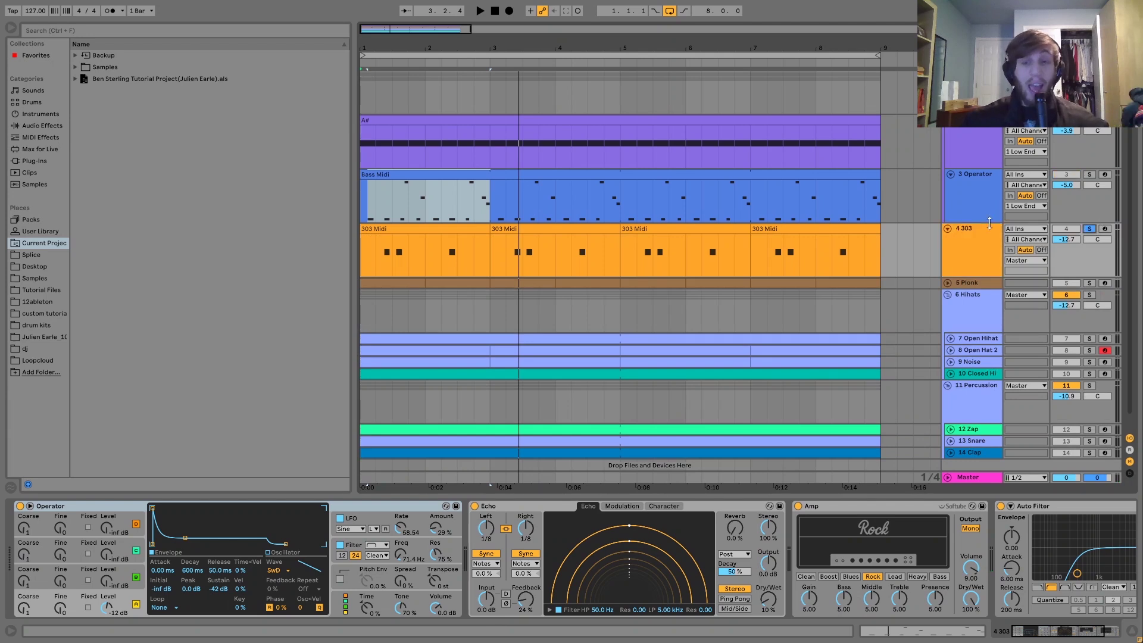
pyautogui.click(379, 231)
pyautogui.press('space')
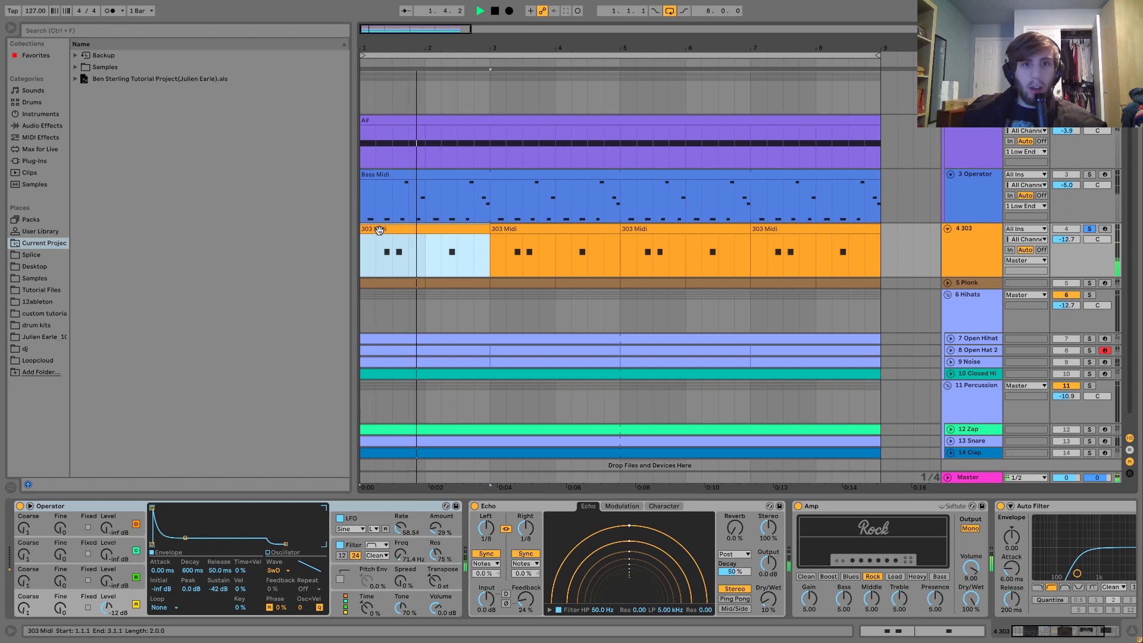
# Step: Inspect the notes of the first 303 Midi clip and return to the 303 track's devices
pyautogui.doubleClick(379, 230)
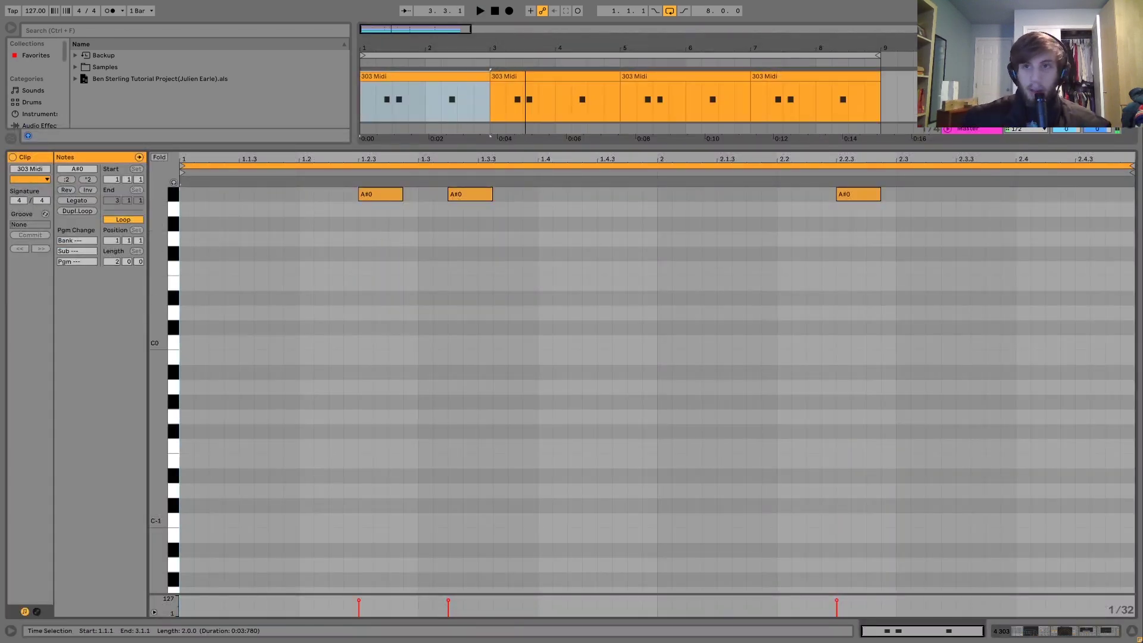
pyautogui.hotkey('shift', 'Tab')
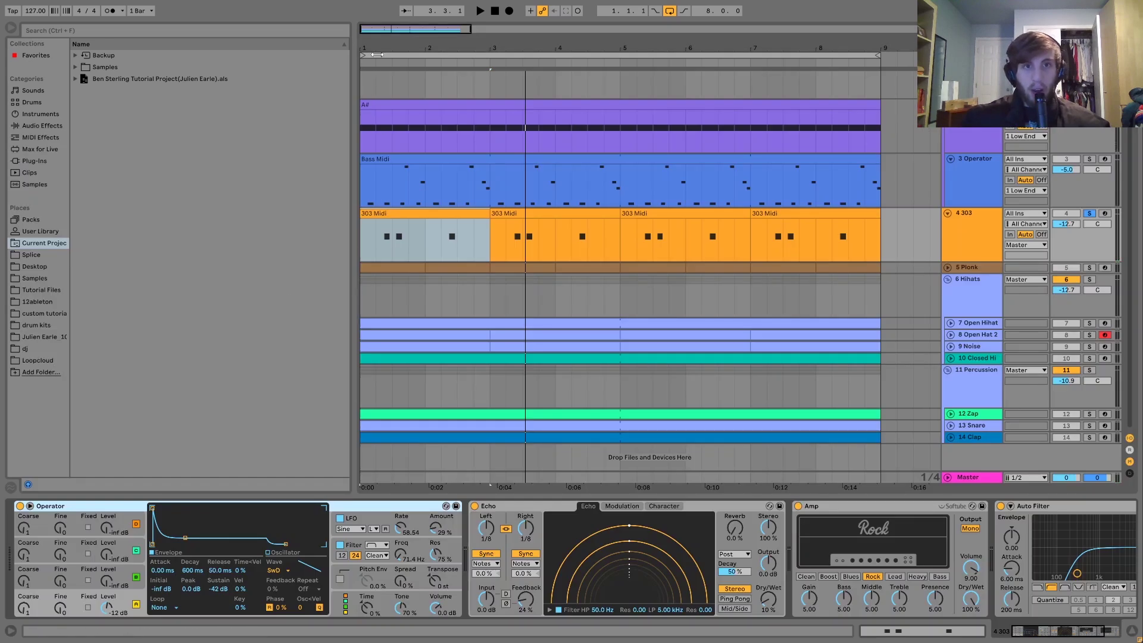
pyautogui.press('z')
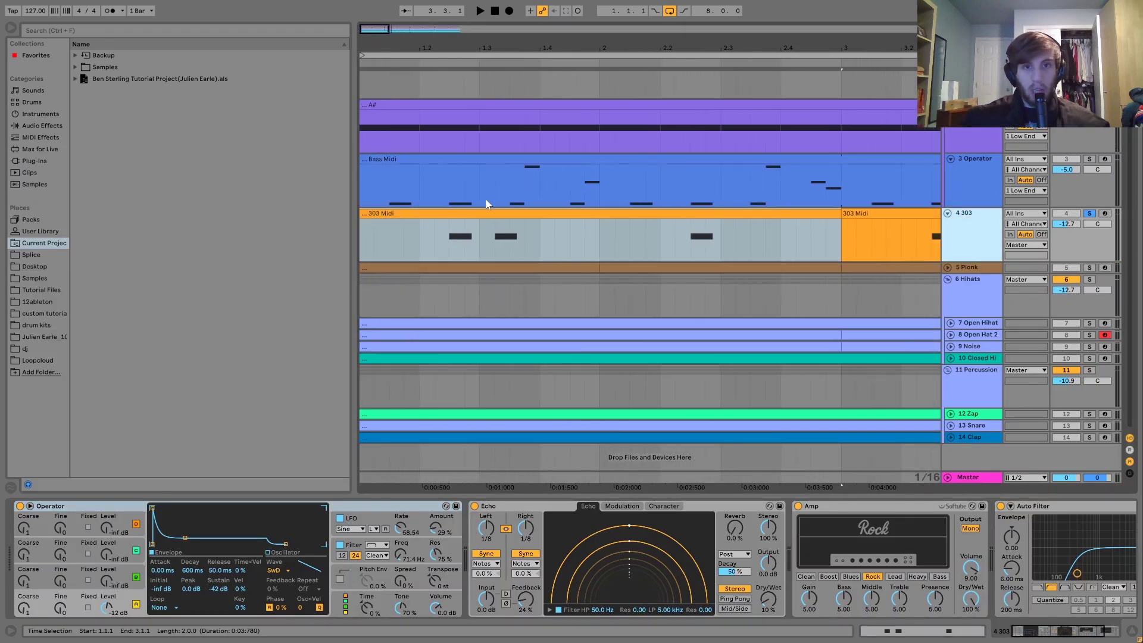
# Step: Solo the Operator bass together with the 303 track, play both, and return to the 303 soloed alone
pyautogui.click(1089, 159)
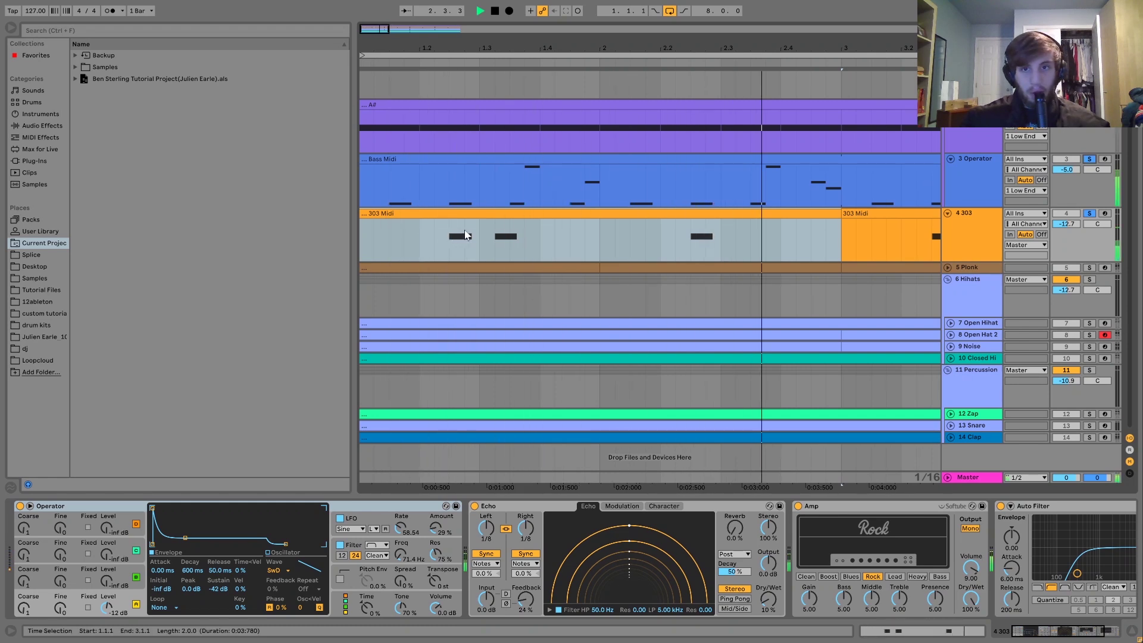
pyautogui.press('space')
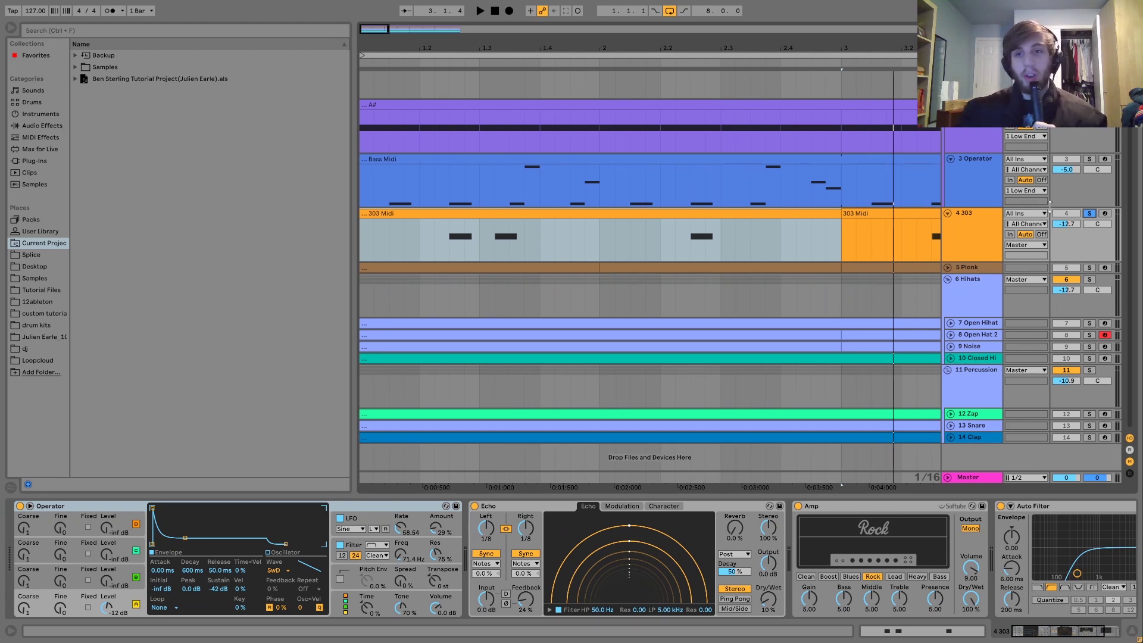
pyautogui.click(992, 236)
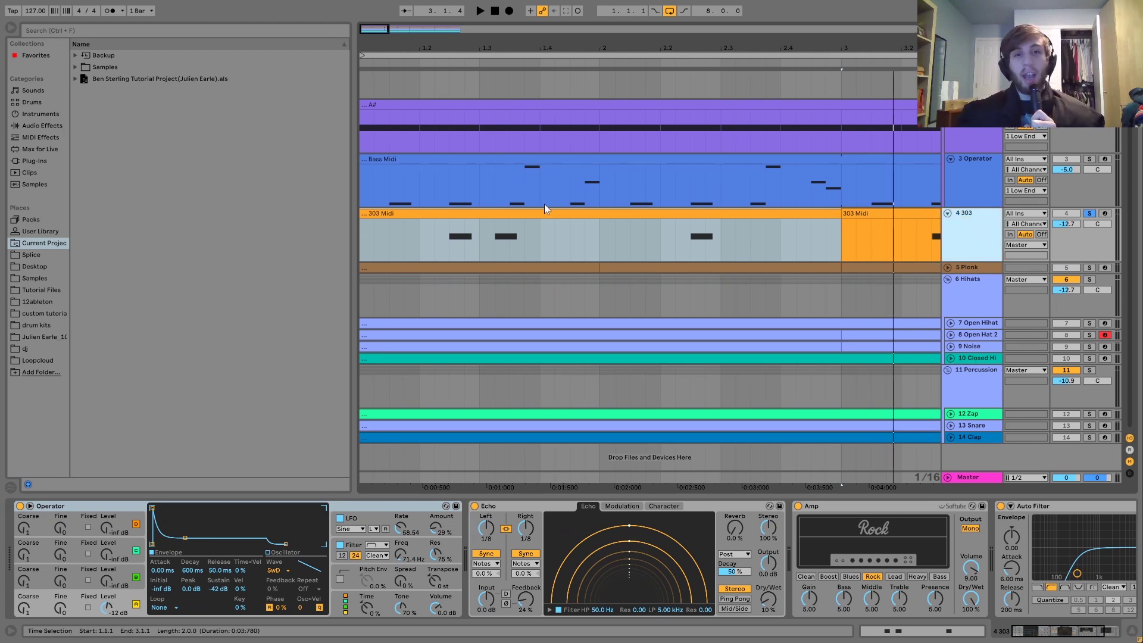
# Step: Play the soloed 303 pattern across its first clips and stop
pyautogui.press('-')
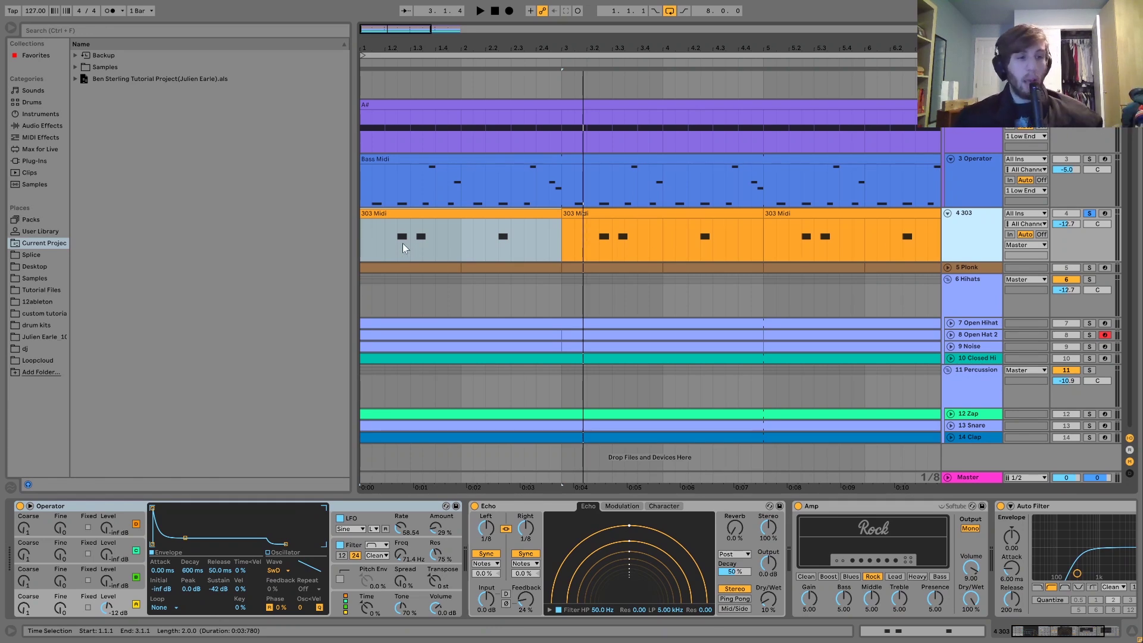
pyautogui.press('space')
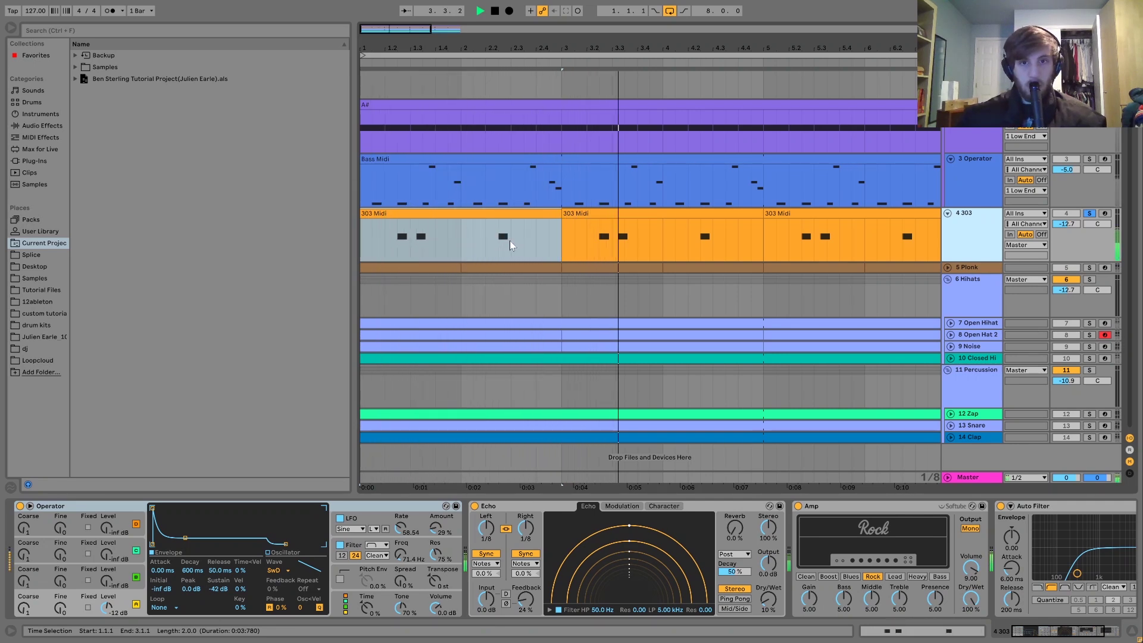
pyautogui.press('space')
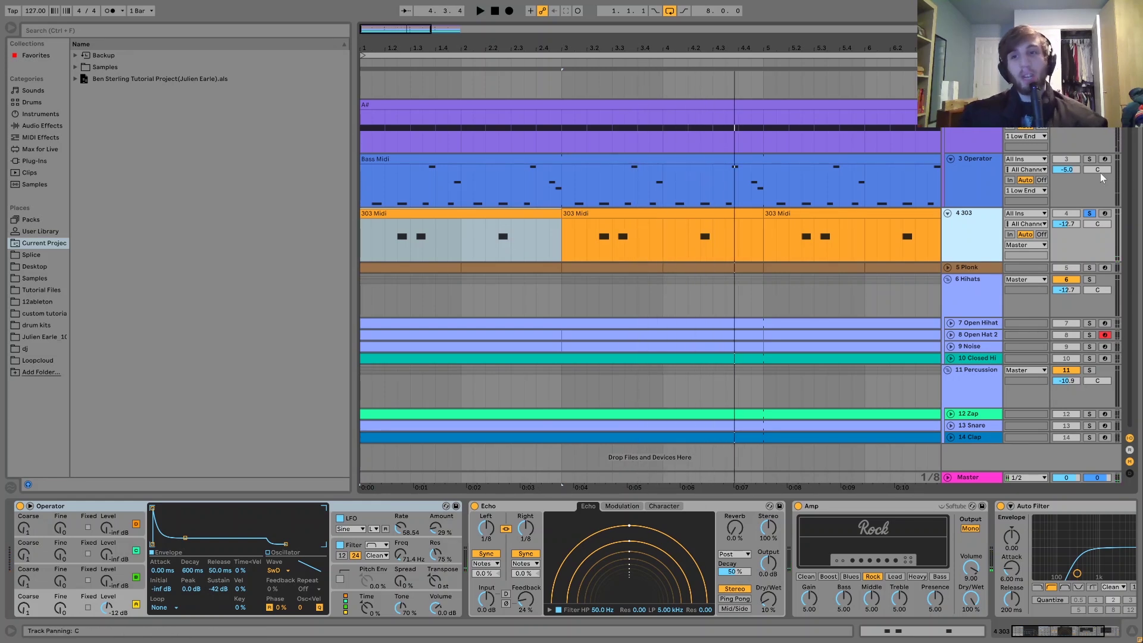
# Step: Unsolo the 303 track to hear it in the full mix, then solo it again
pyautogui.click(1090, 213)
pyautogui.press('space')
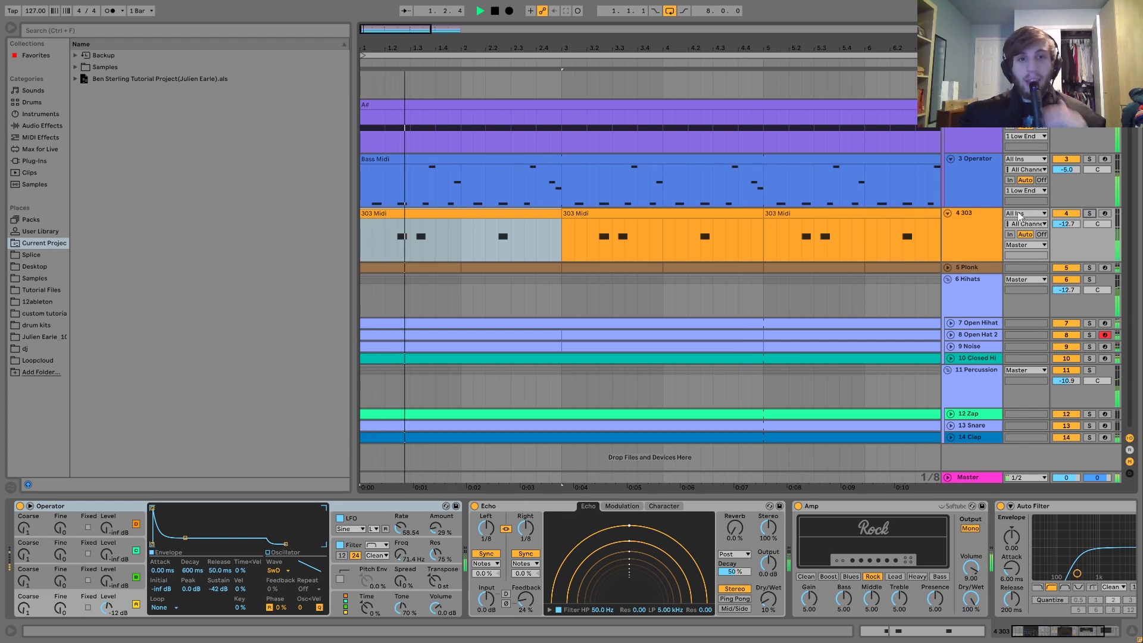
pyautogui.click(982, 212)
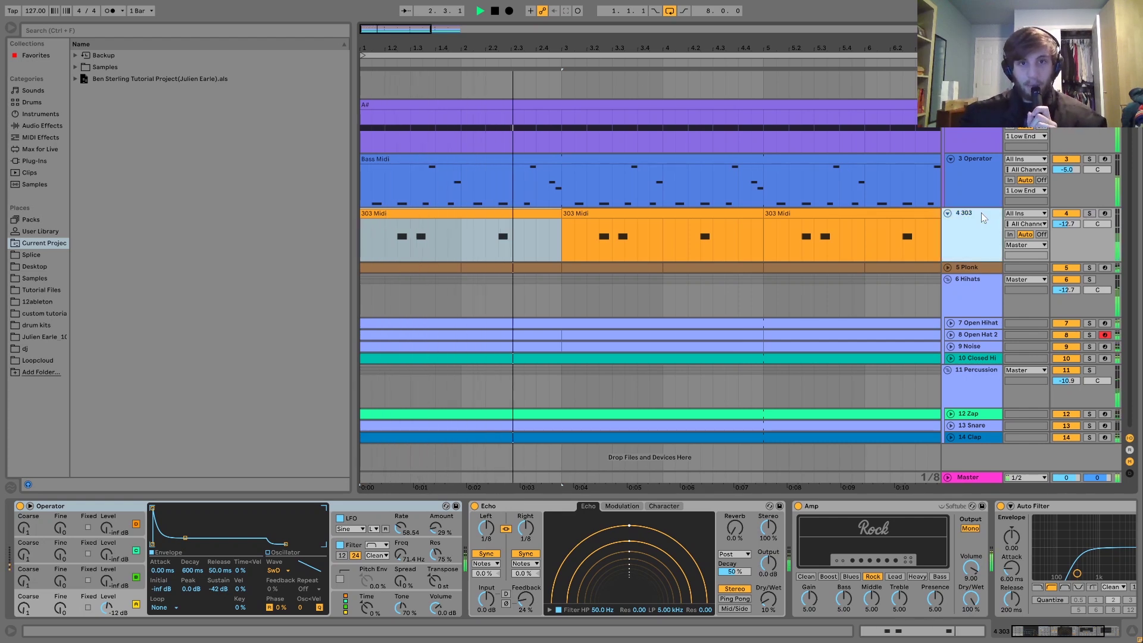
pyautogui.click(1089, 215)
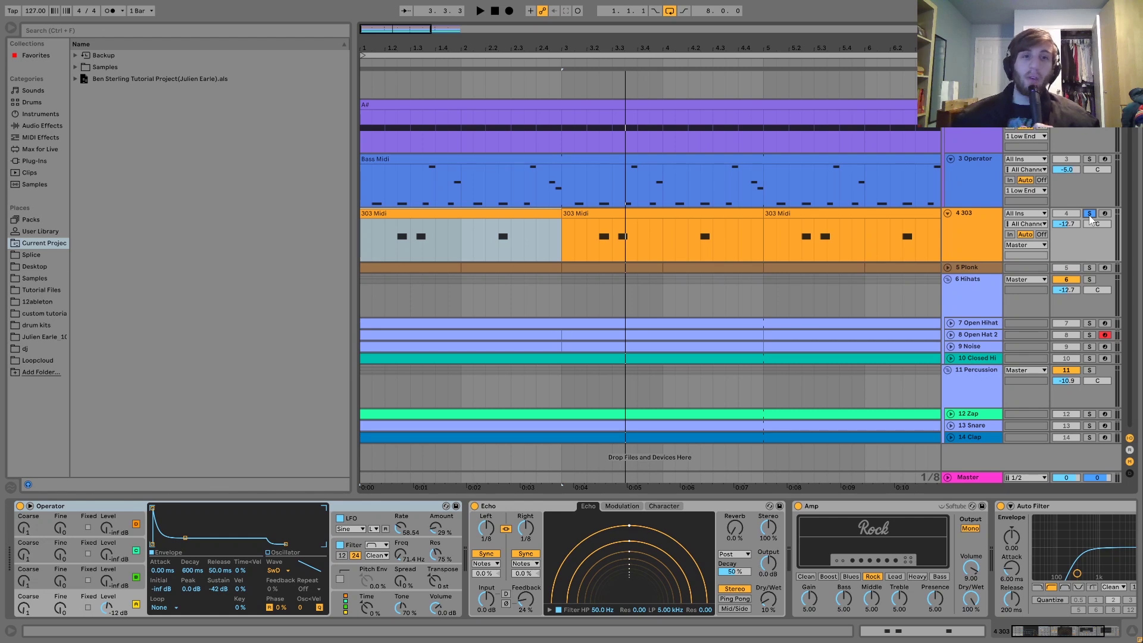
# Step: Audition the Operator bass on its own and then the 303 track on its own for comparison
pyautogui.click(1090, 159)
pyautogui.press('space')
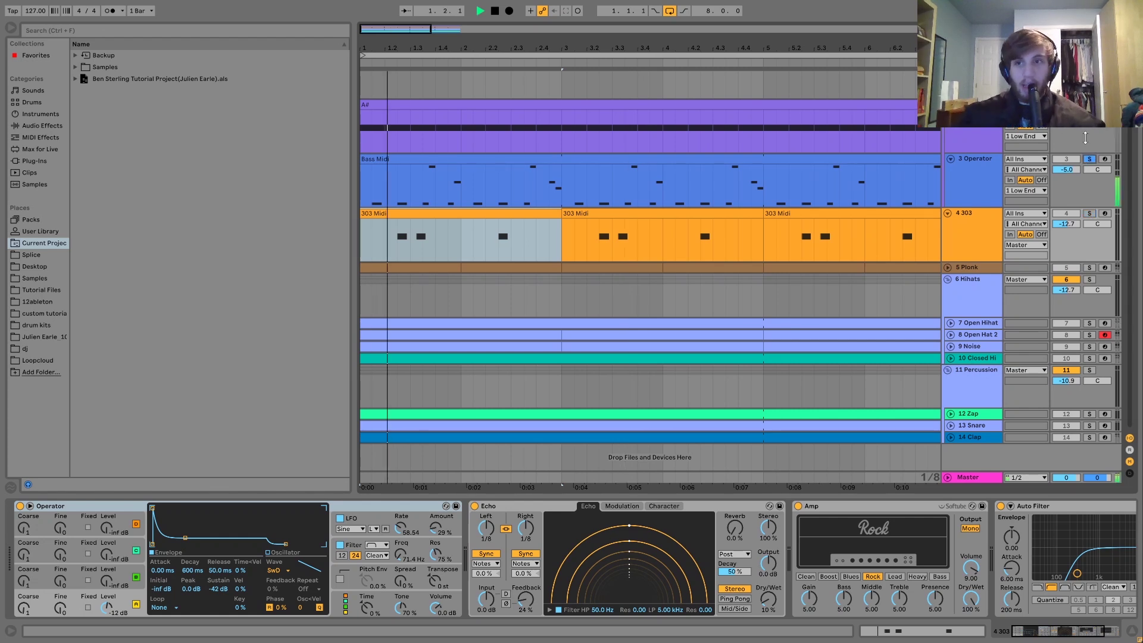
pyautogui.press('space')
pyautogui.click(1090, 213)
pyautogui.click(993, 235)
pyautogui.press('space')
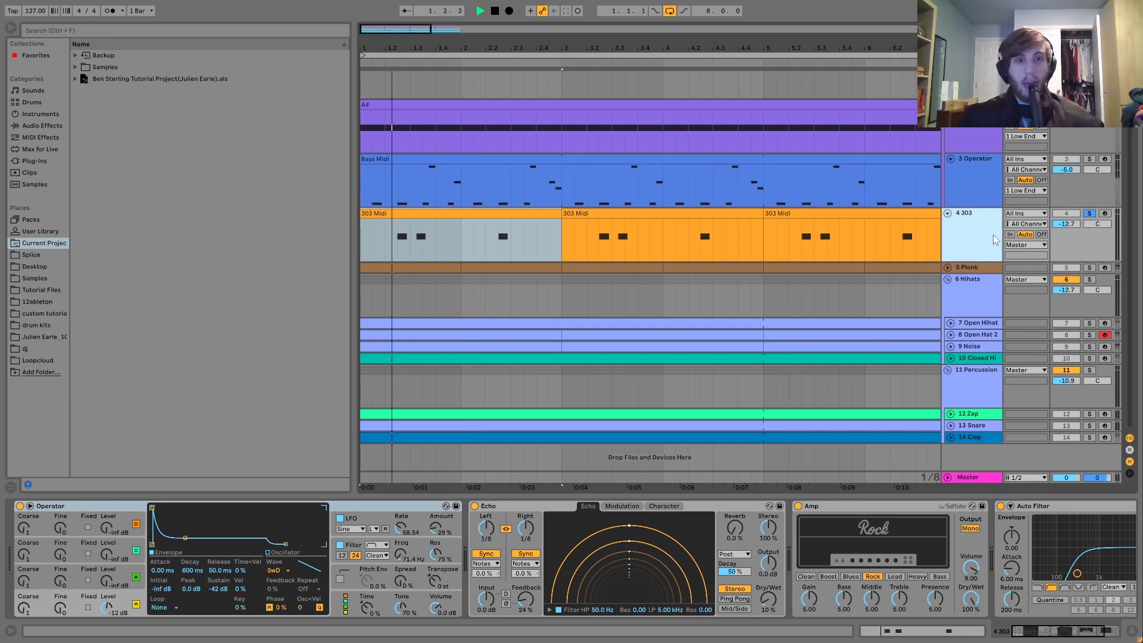
pyautogui.press('space')
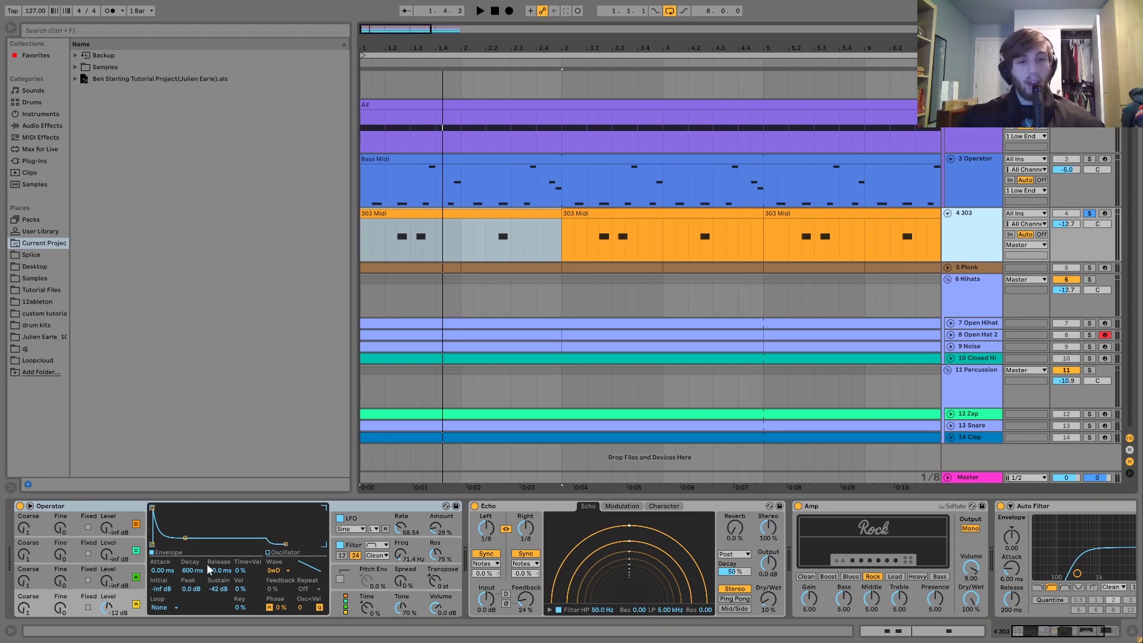
# Step: Display the filter envelope settings of the 303 track's Operator and play a short passage
pyautogui.click(356, 544)
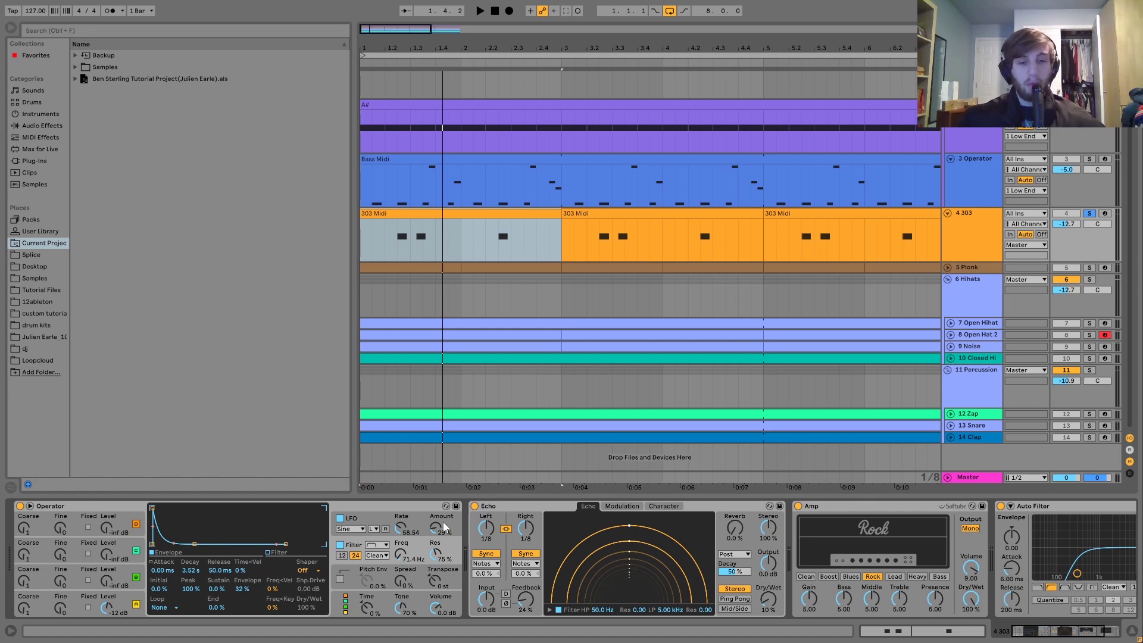
pyautogui.press('space')
pyautogui.press('space')
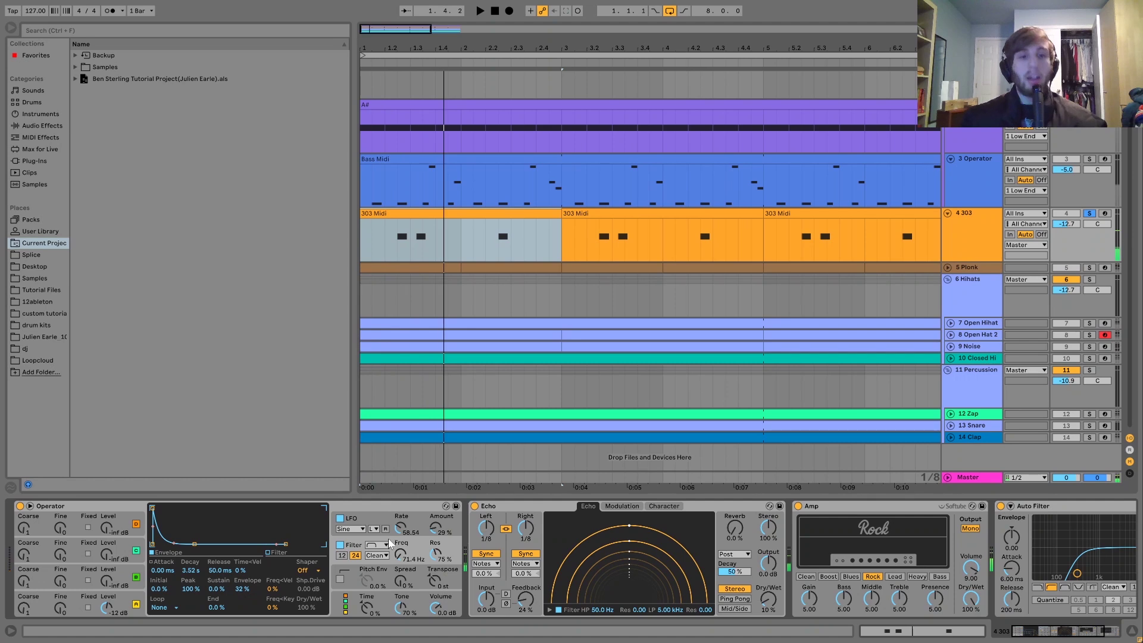
# Step: Display the LFO settings of the 303 track's Operator and listen to its effect on the pattern
pyautogui.click(362, 523)
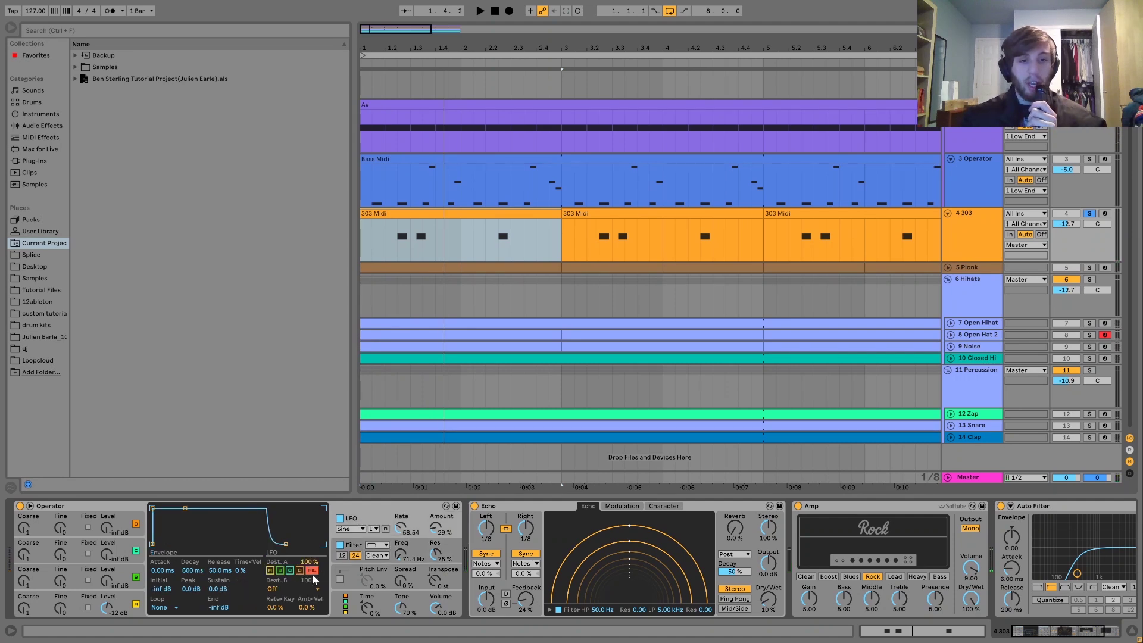
pyautogui.press('space')
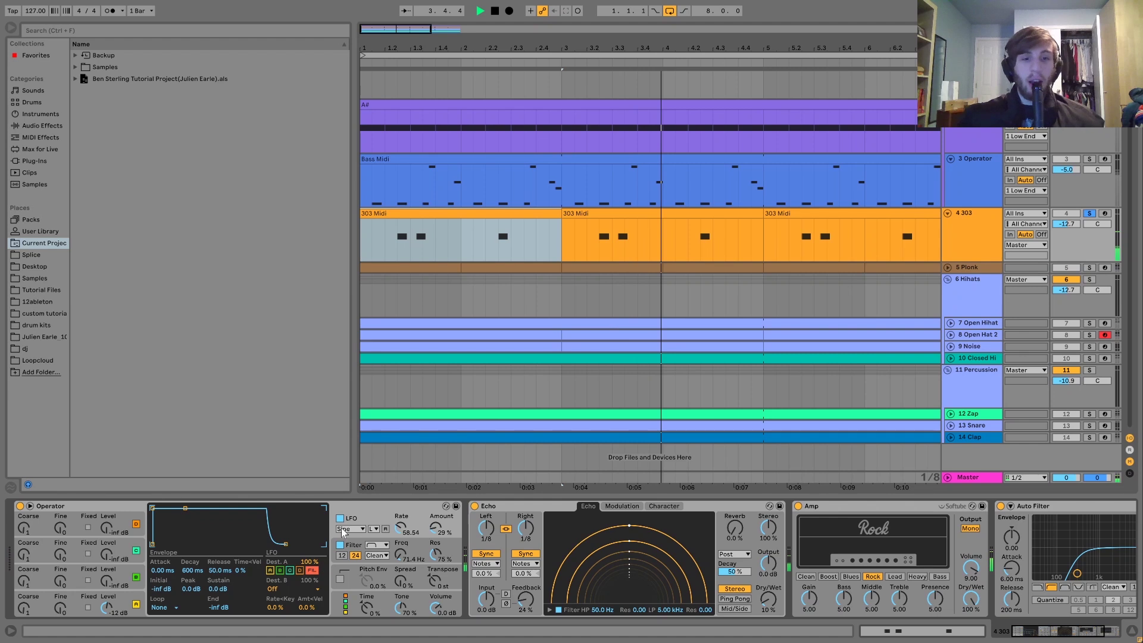
pyautogui.press('space')
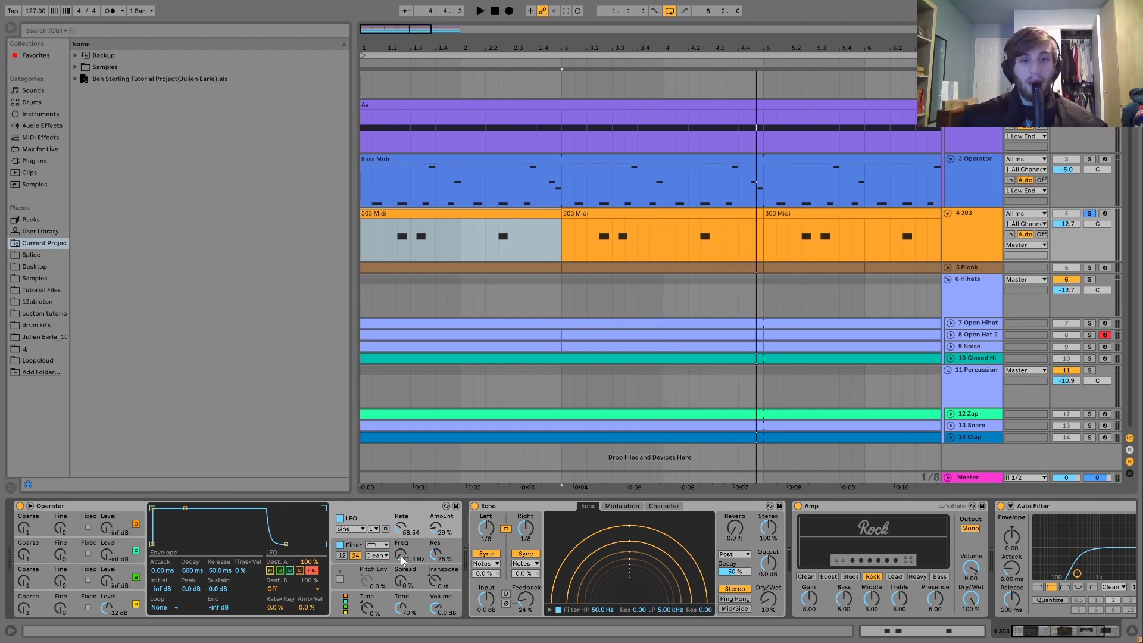
pyautogui.press('space')
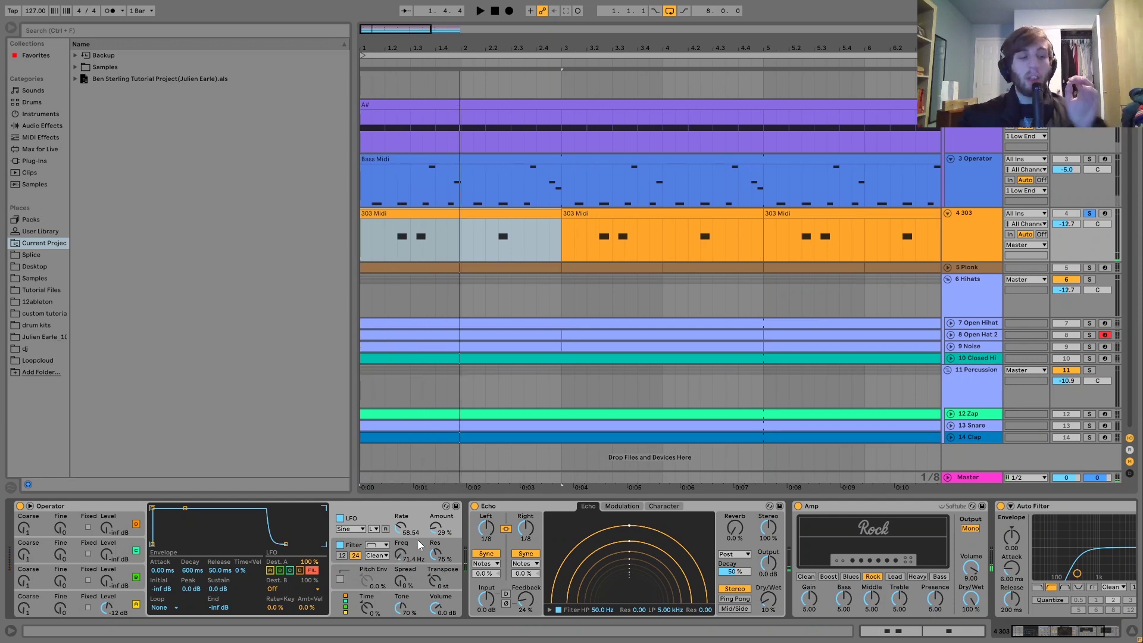
# Step: Bypass and re-enable the 303 track's Amp during playback to compare the sound
pyautogui.hscroll(3, 417, 539)
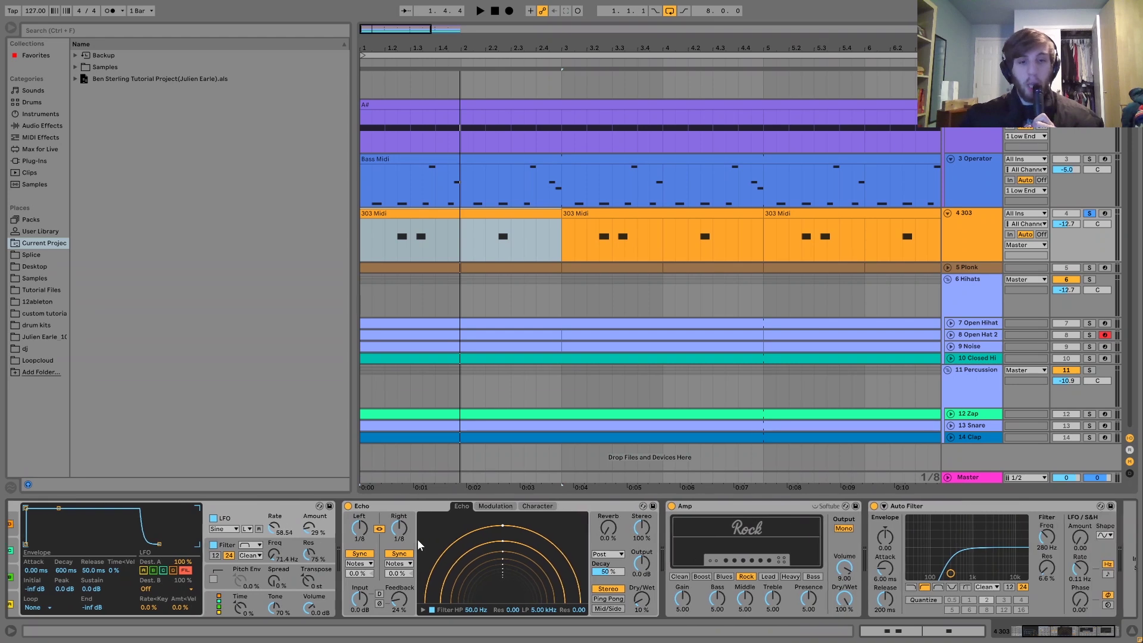
pyautogui.hscroll(1, 444, 589)
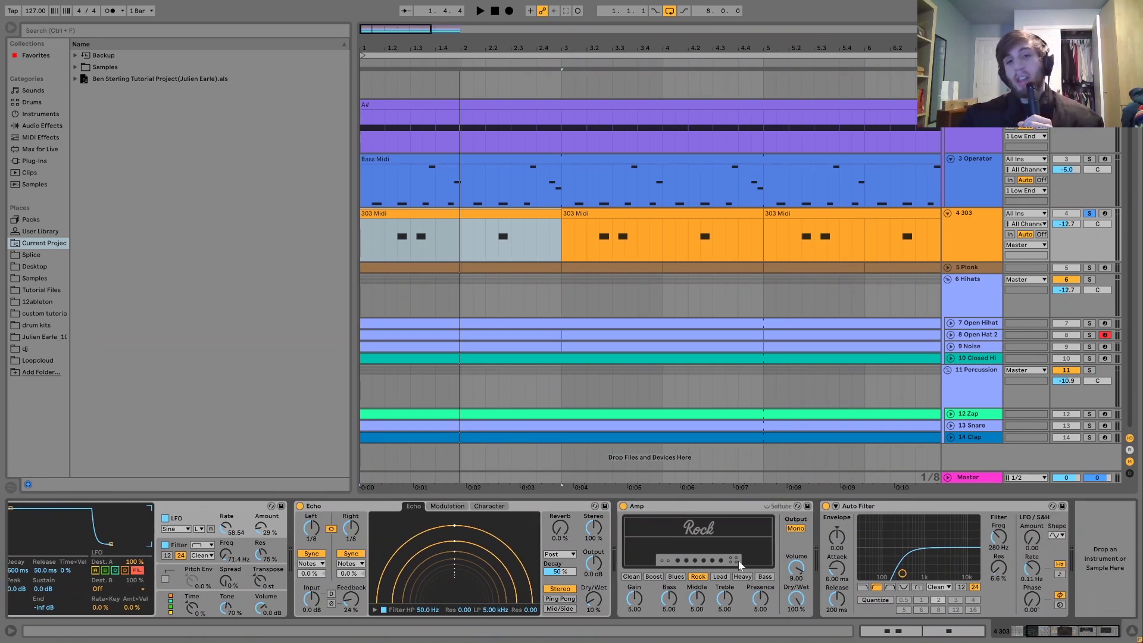
pyautogui.click(624, 505)
pyautogui.press('space')
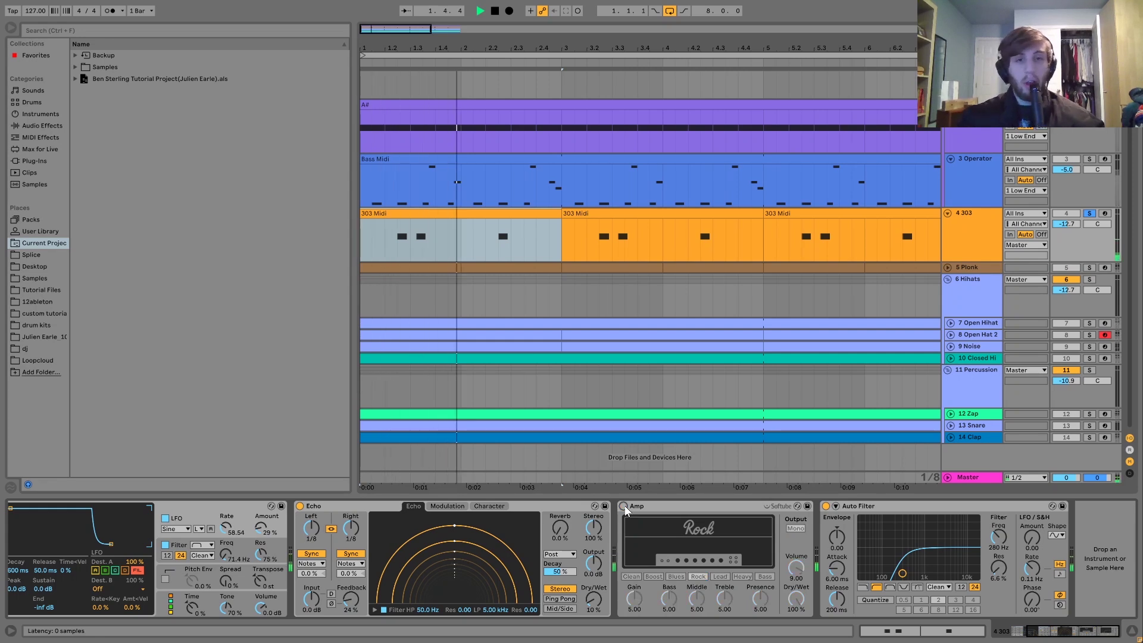
pyautogui.click(624, 505)
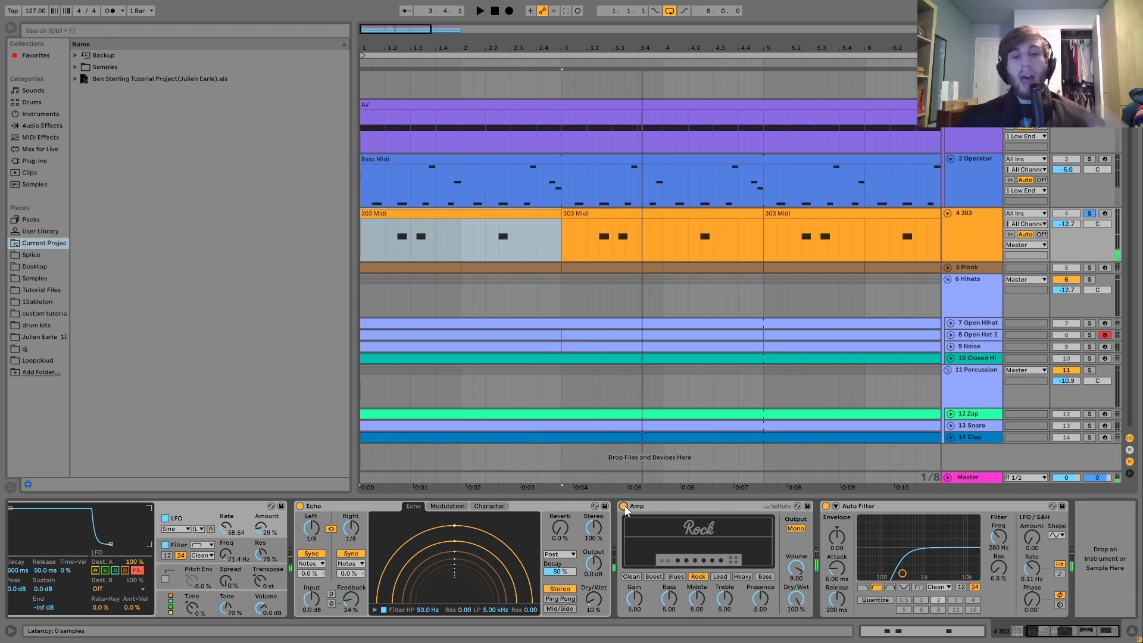
pyautogui.press('space')
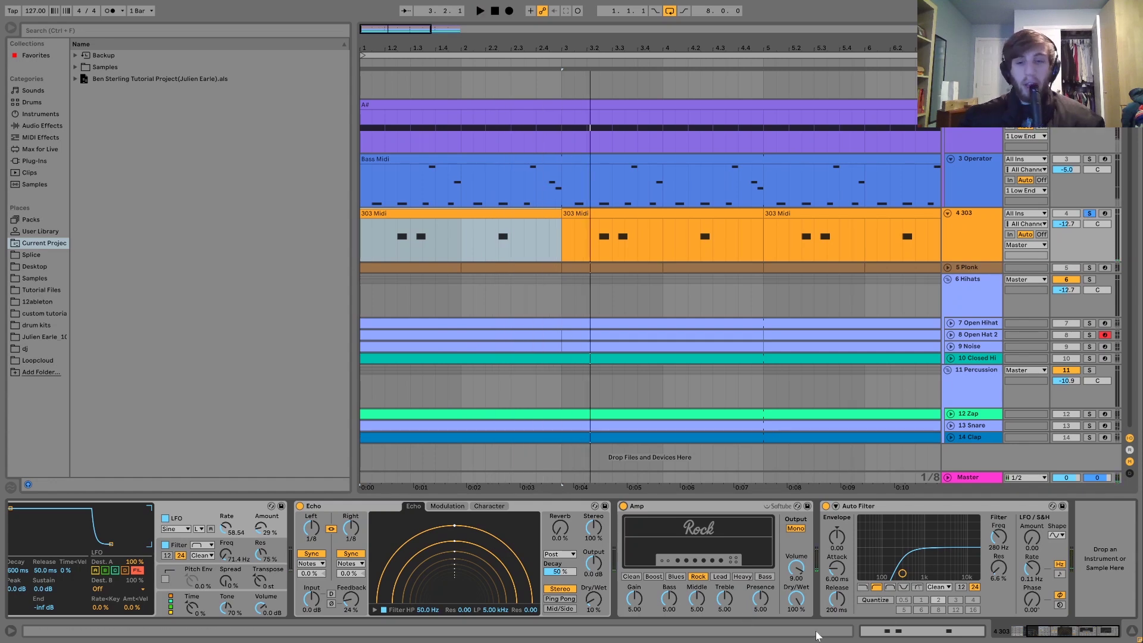
# Step: Bypass and re-enable the 303 track's Auto Filter during playback to compare the sound
pyautogui.click(821, 512)
pyautogui.click(827, 507)
pyautogui.press('space')
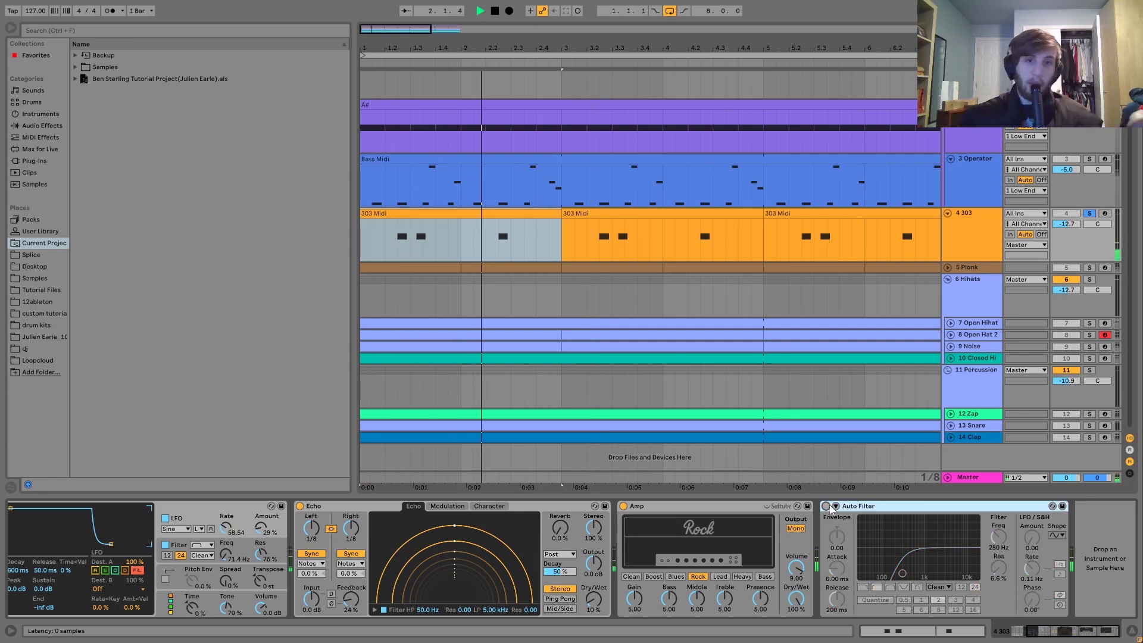
pyautogui.click(834, 507)
pyautogui.click(836, 506)
pyautogui.click(826, 507)
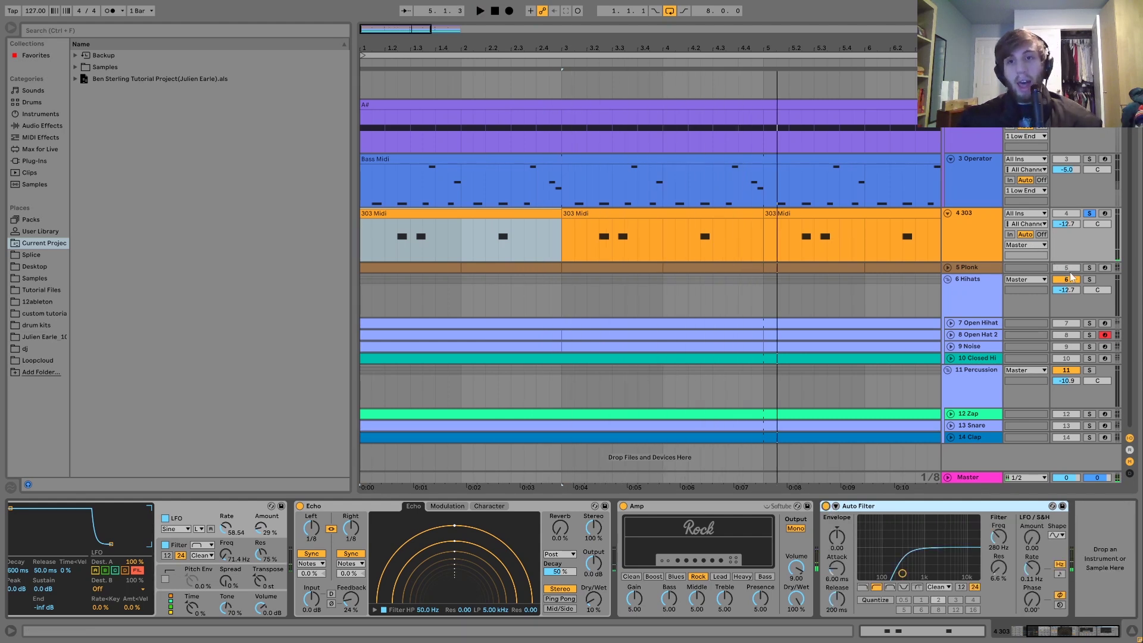
# Step: Solo and expand the Plonk track, select its first clip, and play it
pyautogui.click(1087, 268)
pyautogui.doubleClick(970, 267)
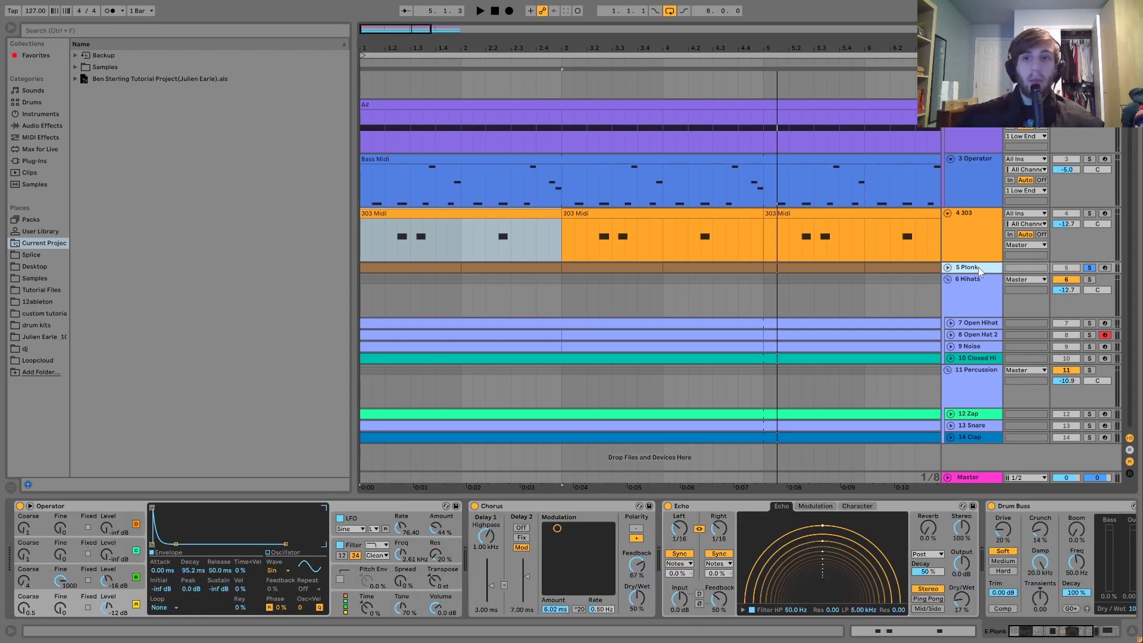
pyautogui.click(444, 274)
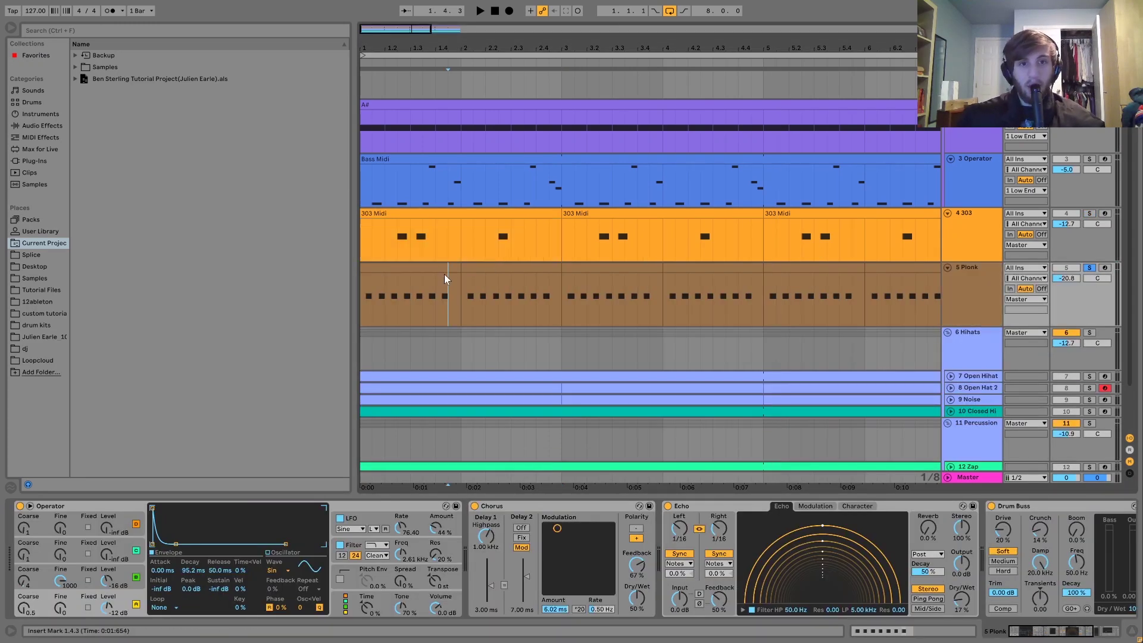
pyautogui.click(443, 272)
pyautogui.press('space')
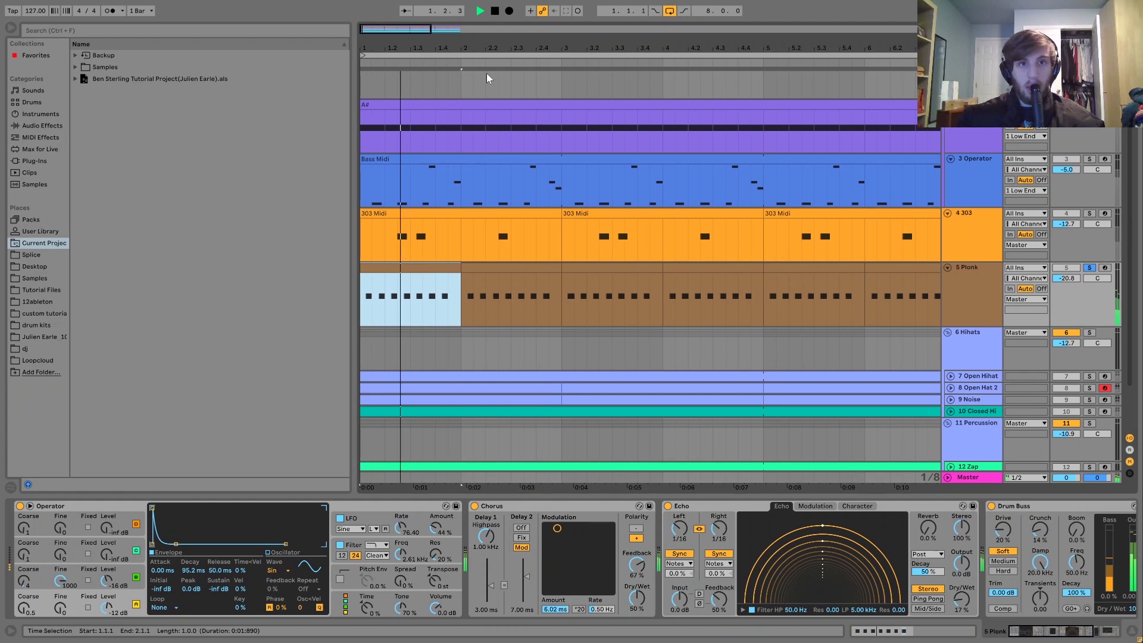
# Step: Replay the soloed Plonk pattern with the whole eight-bar loop in view and reselect its first clip
pyautogui.moveTo(490, 49); pyautogui.dragTo(432, 45)
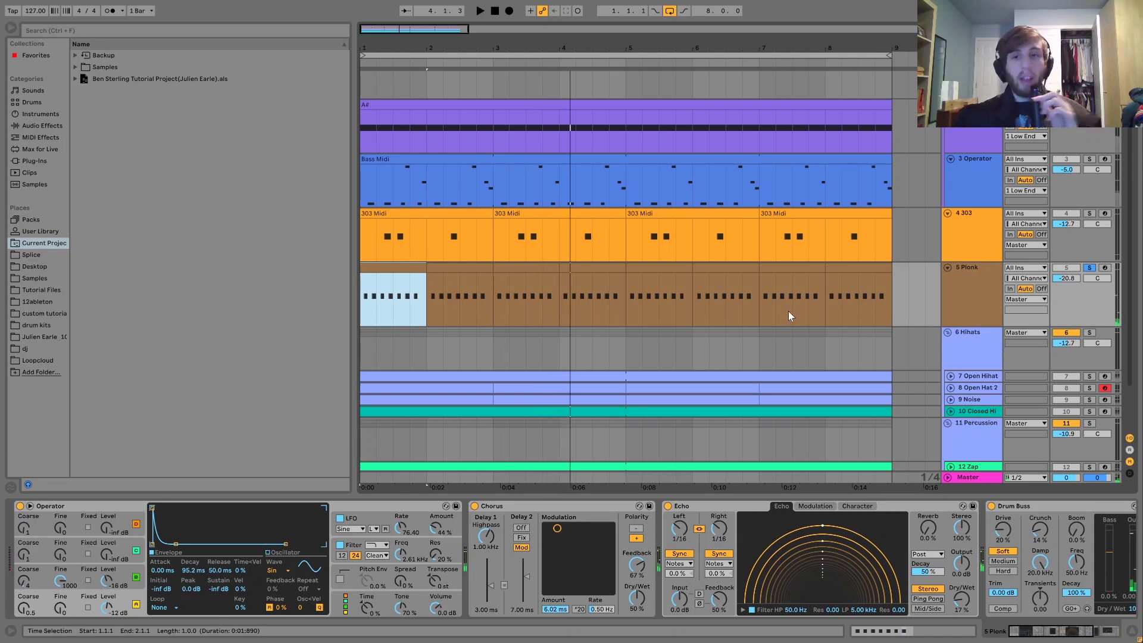
pyautogui.press('space')
pyautogui.press('space')
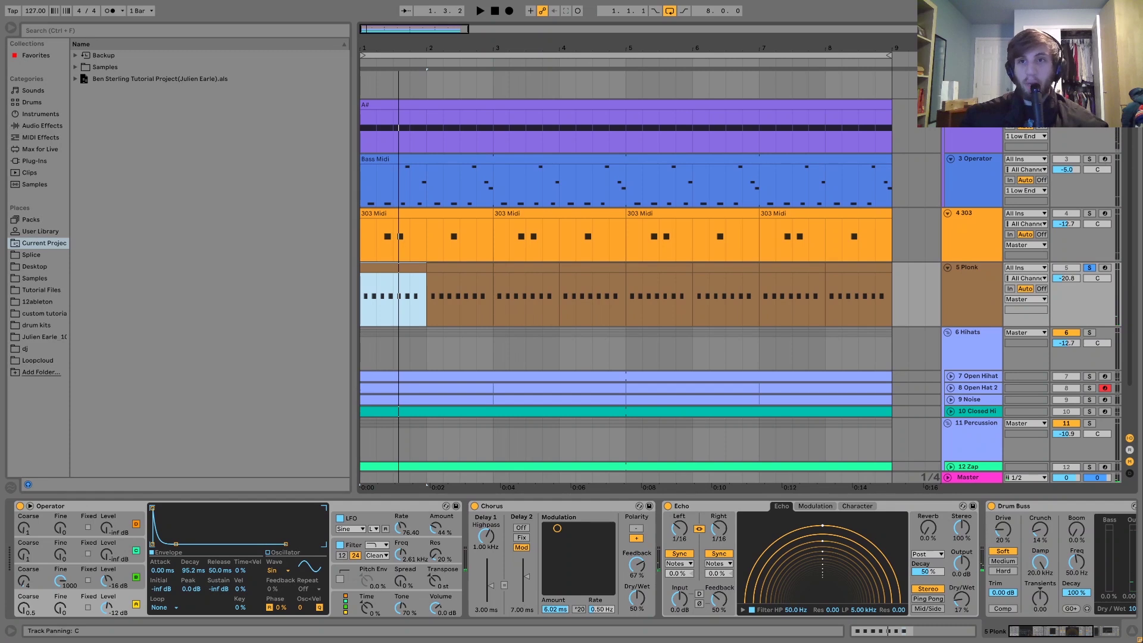
pyautogui.press('space')
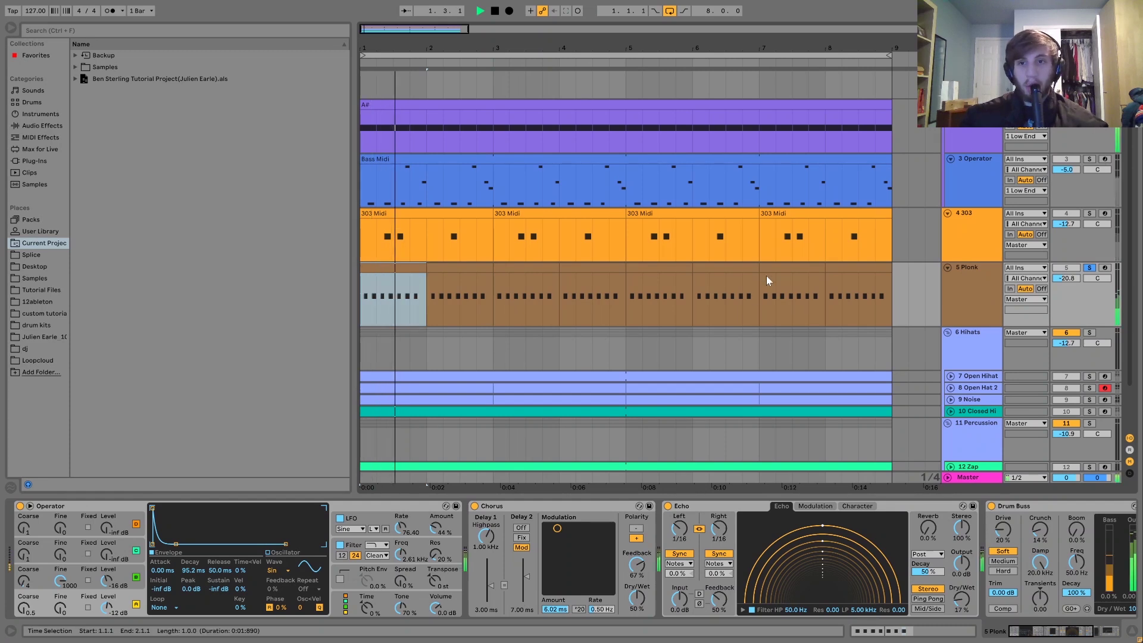
pyautogui.press('space')
pyautogui.click(410, 271)
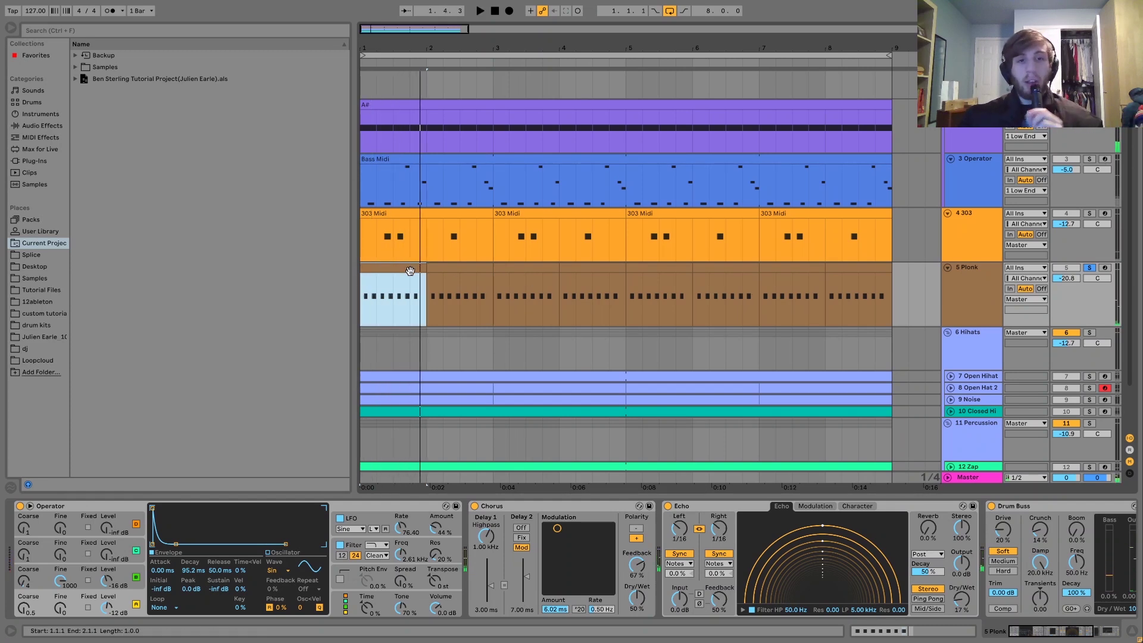
# Step: View the notes of the first Plonk clip, return to the track's devices and unsolo the Plonk track
pyautogui.doubleClick(410, 271)
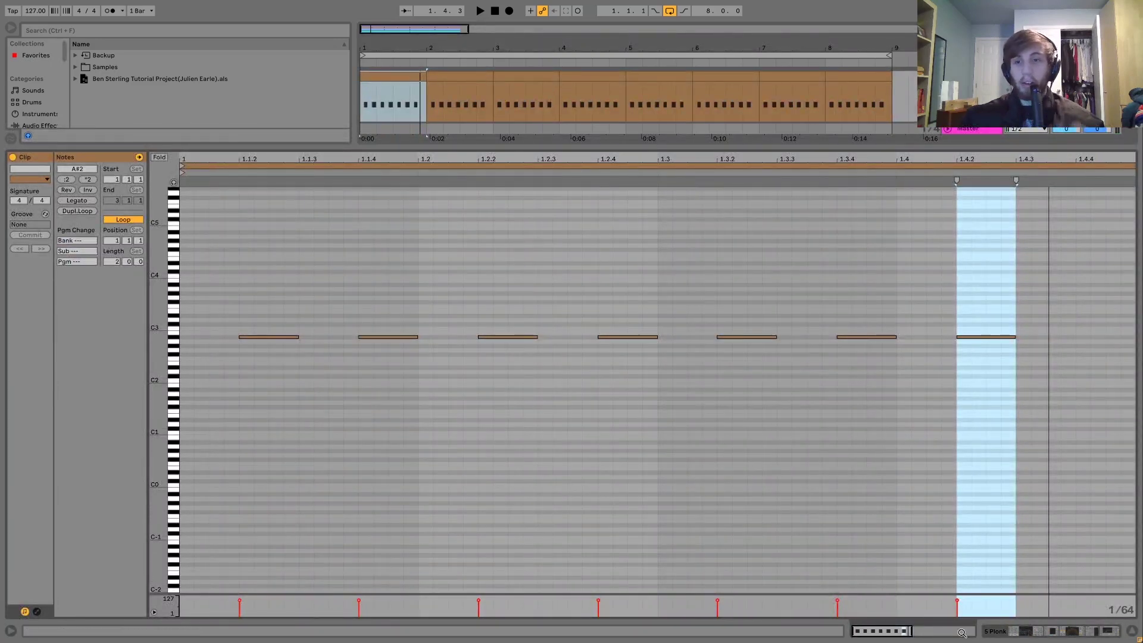
pyautogui.click(1016, 633)
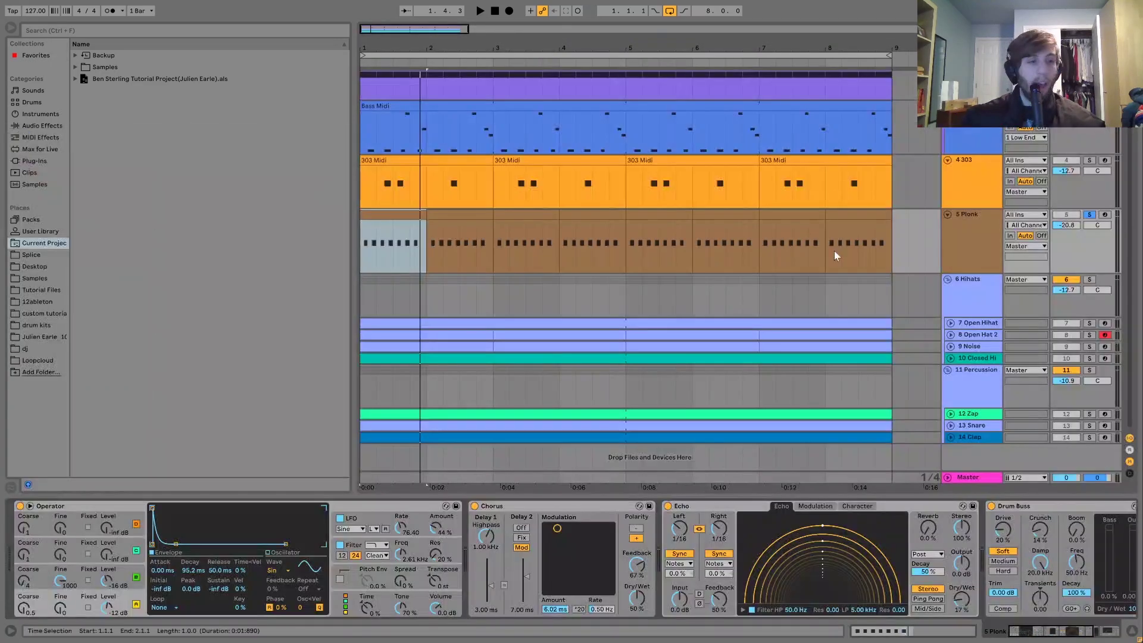
pyautogui.click(1088, 215)
pyautogui.click(995, 223)
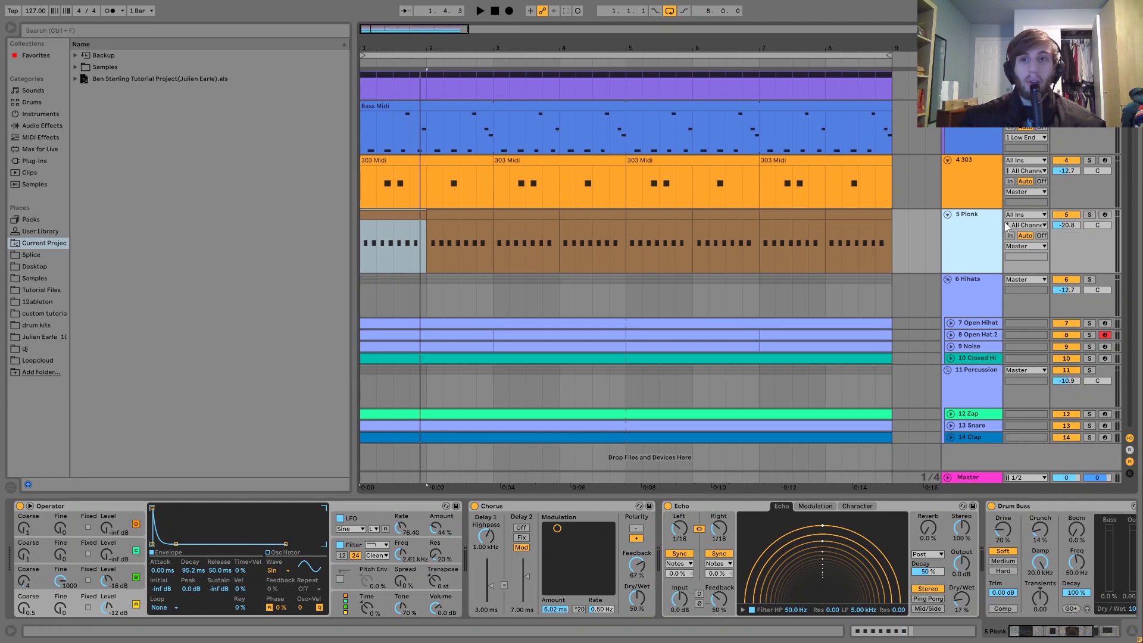
# Step: Mute the Plonk track, play the full loop and unmute the track during playback to compare the mix with and without it
pyautogui.click(1077, 213)
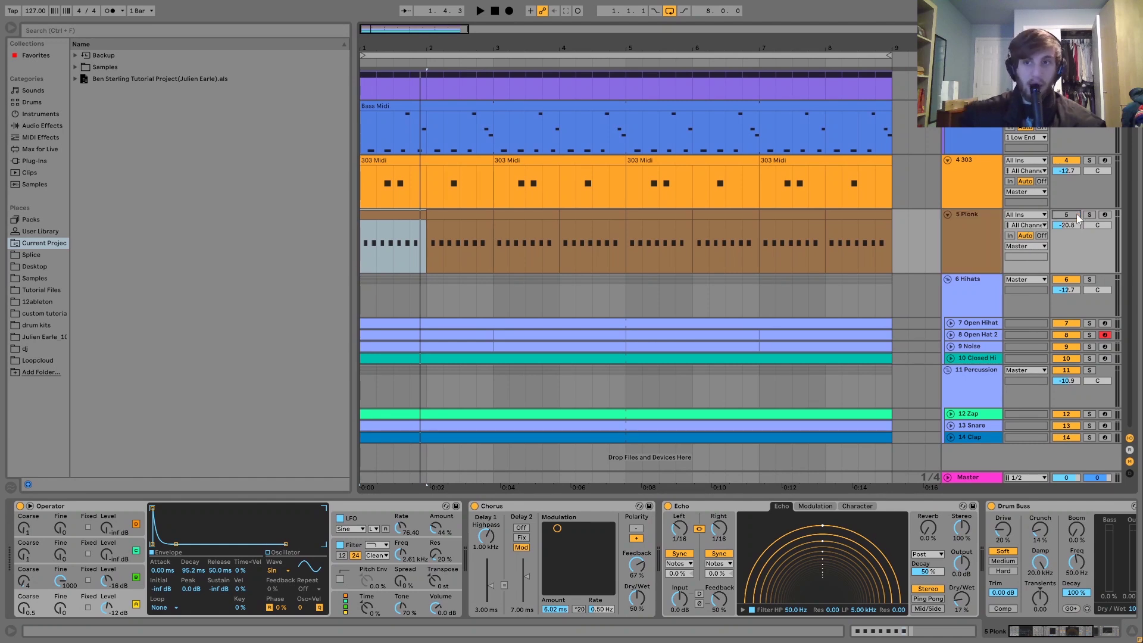
pyautogui.press('space')
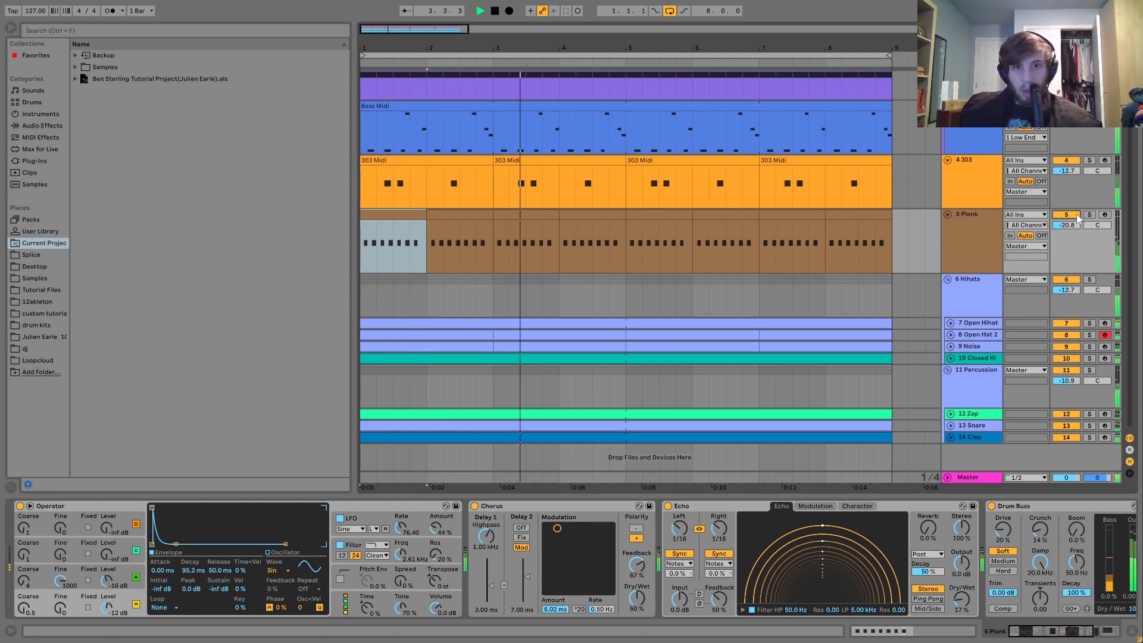
pyautogui.click(1077, 216)
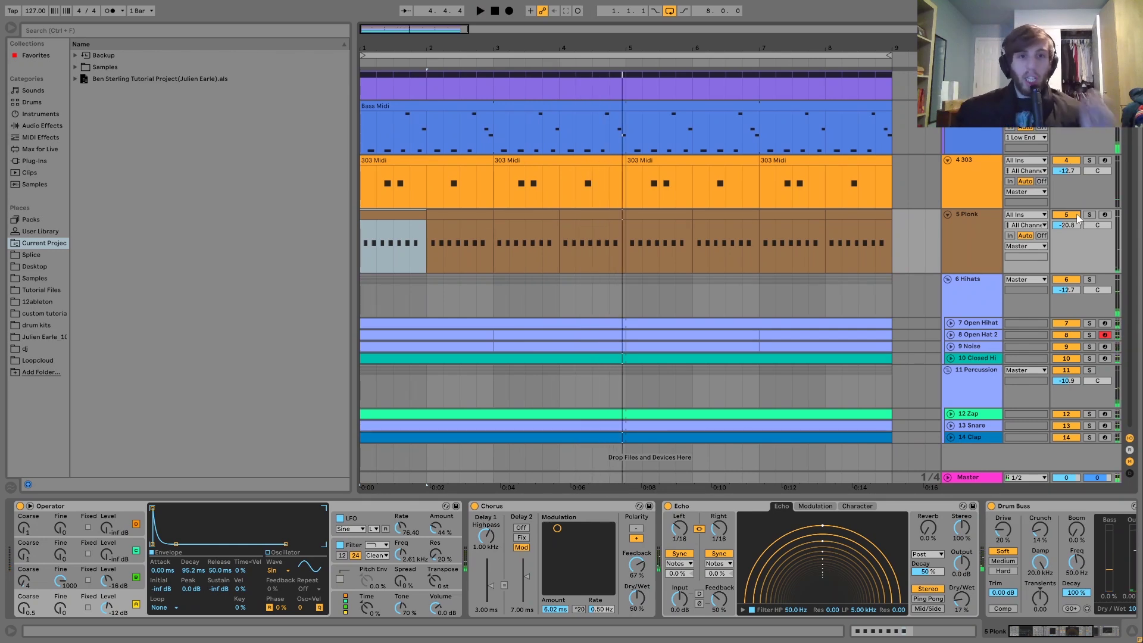
pyautogui.click(991, 254)
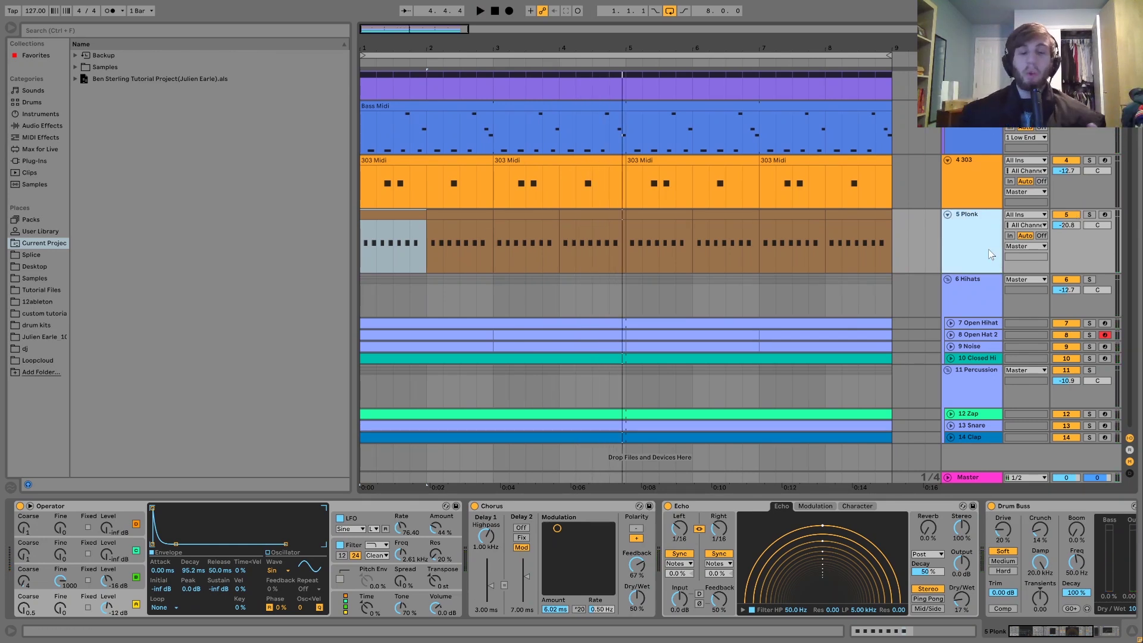
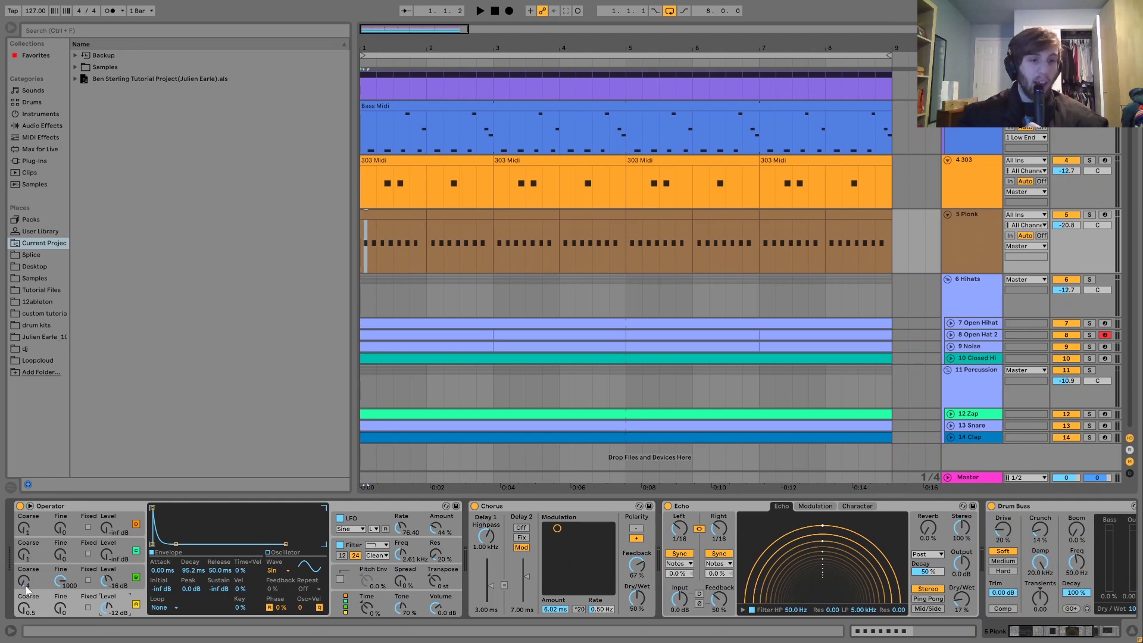
# Step: Play the opening of the full mix and solo the Plonk track after stopping
pyautogui.press('space')
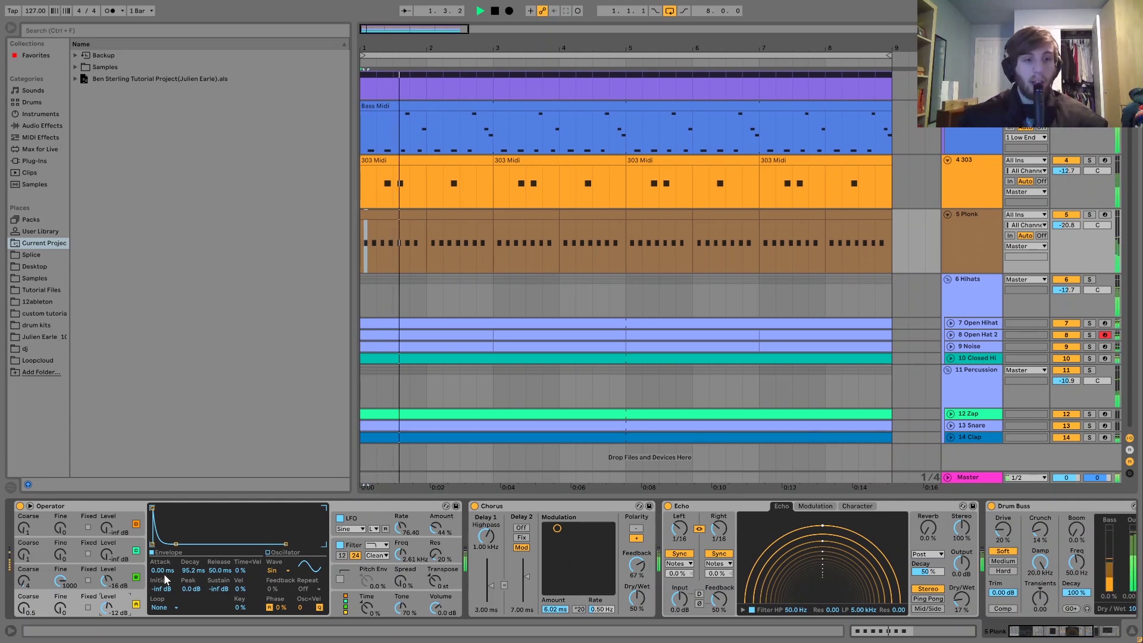
pyautogui.press('space')
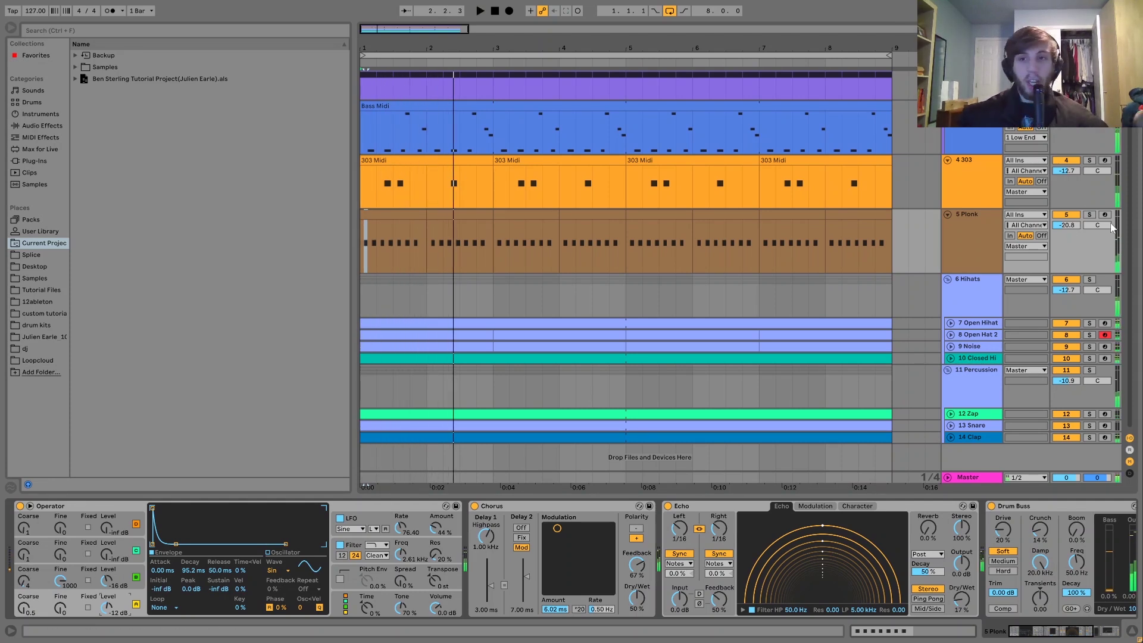
pyautogui.click(1088, 216)
# Step: Examine Operator's filter envelope and LFO settings on the Plonk track while playing the soloed pattern
pyautogui.click(354, 546)
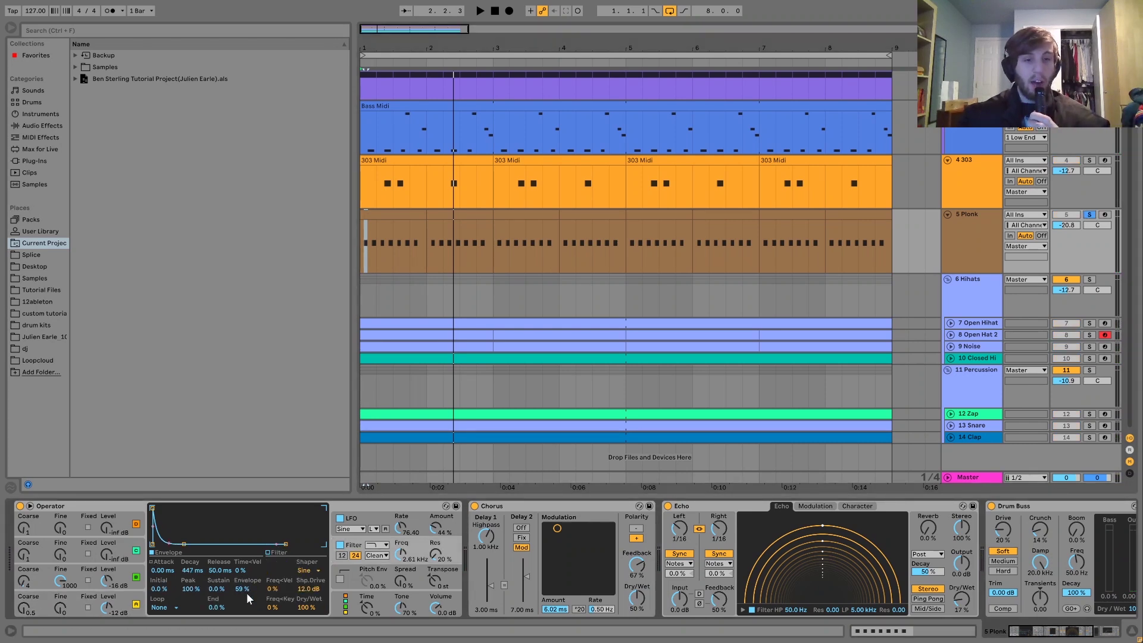
pyautogui.press('space')
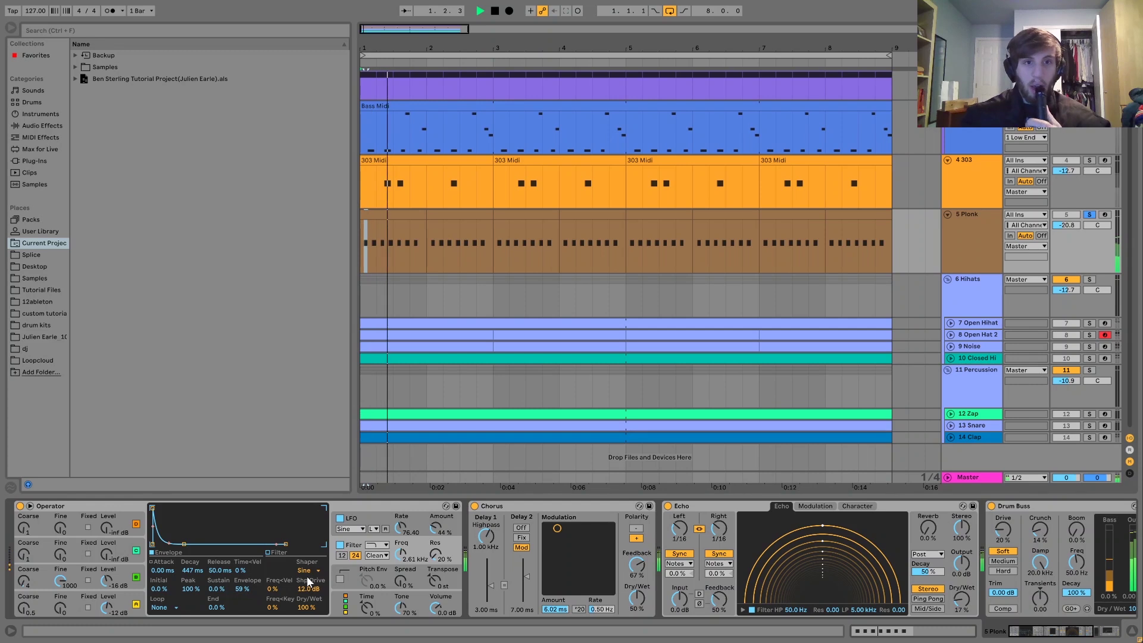
pyautogui.click(357, 519)
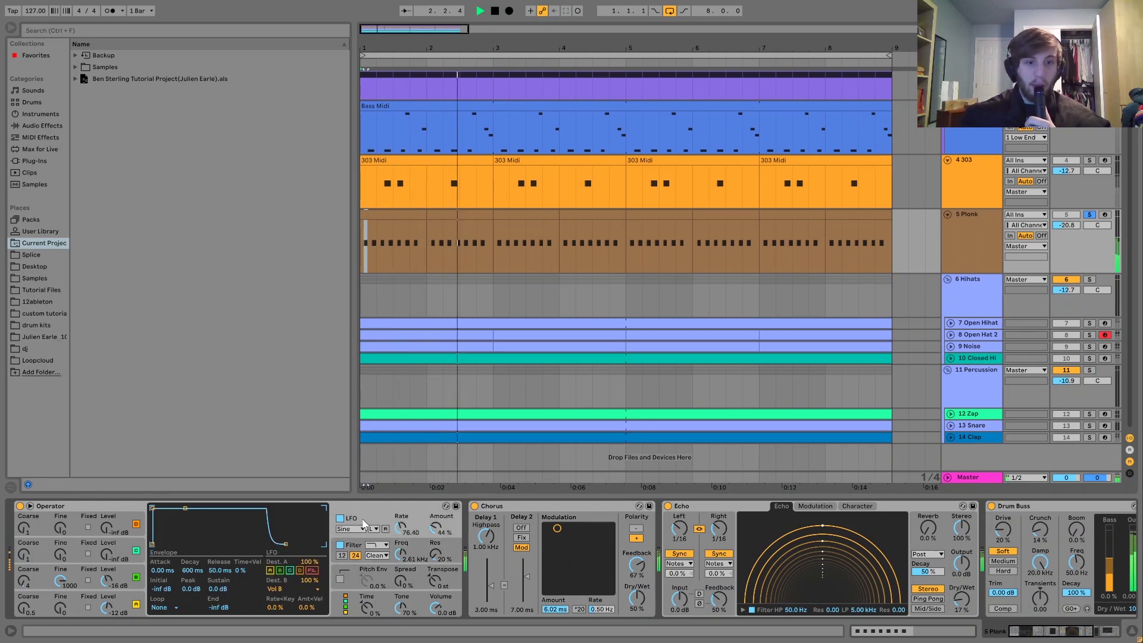
pyautogui.press('space')
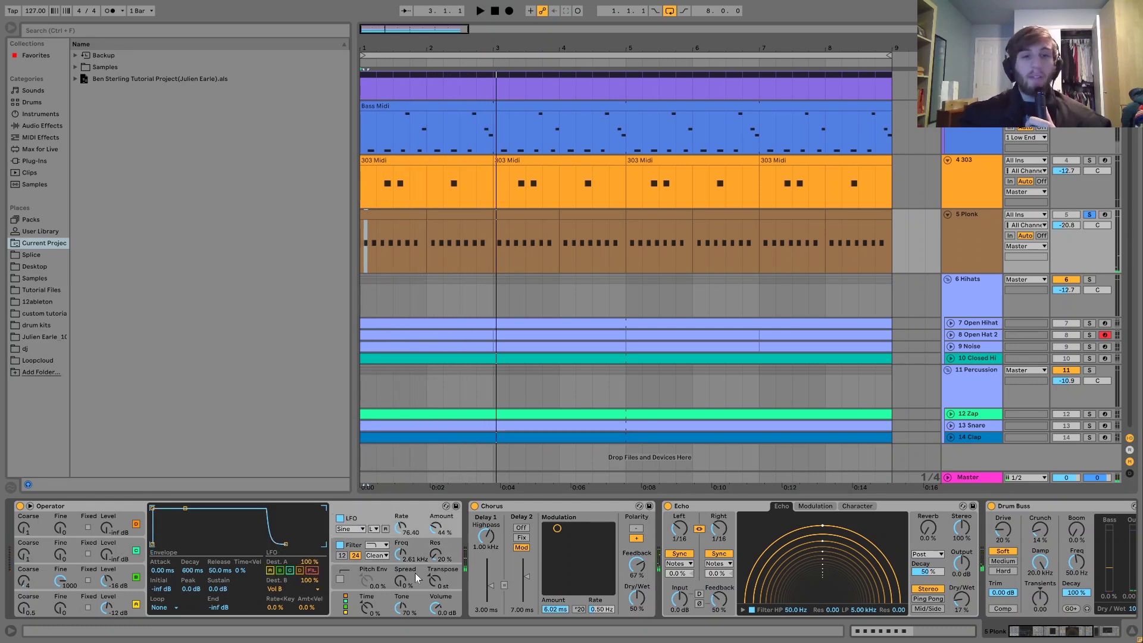
# Step: Arm the Plonk track for recording and play its soloed pattern with Operator's LFO Dest. B setting in view
pyautogui.press('Up')
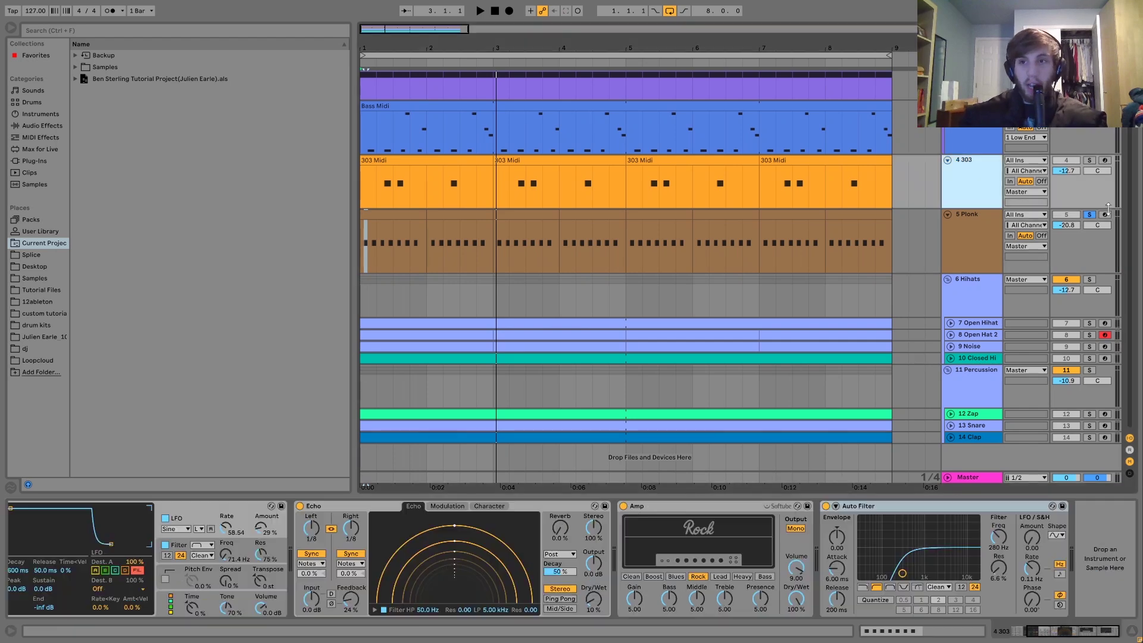
pyautogui.click(1105, 215)
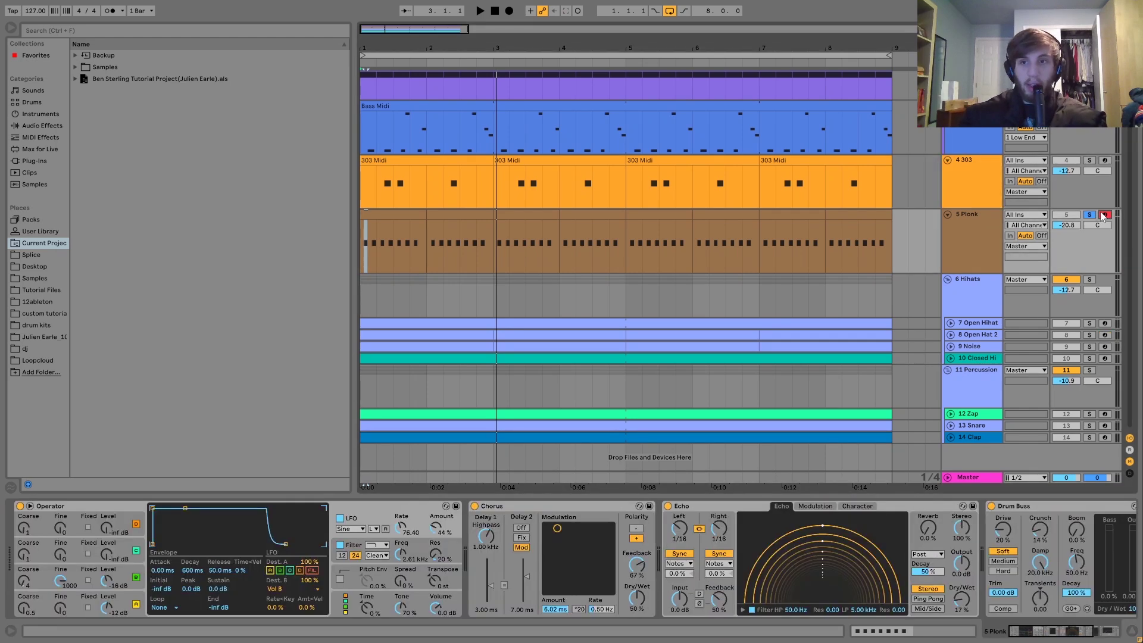
pyautogui.click(972, 227)
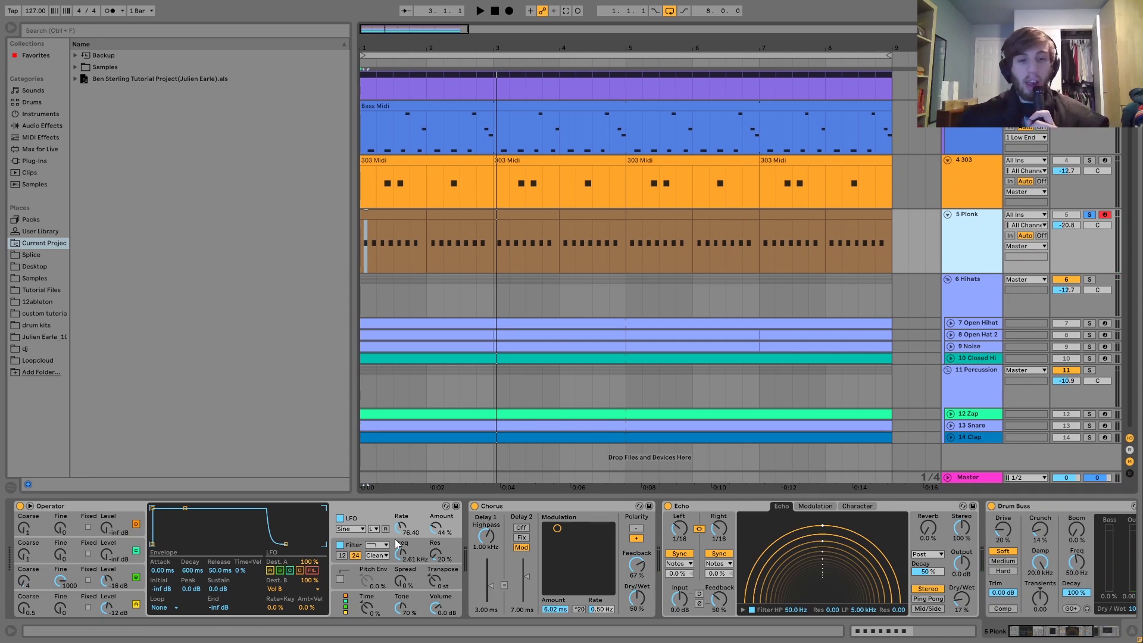
pyautogui.click(275, 589)
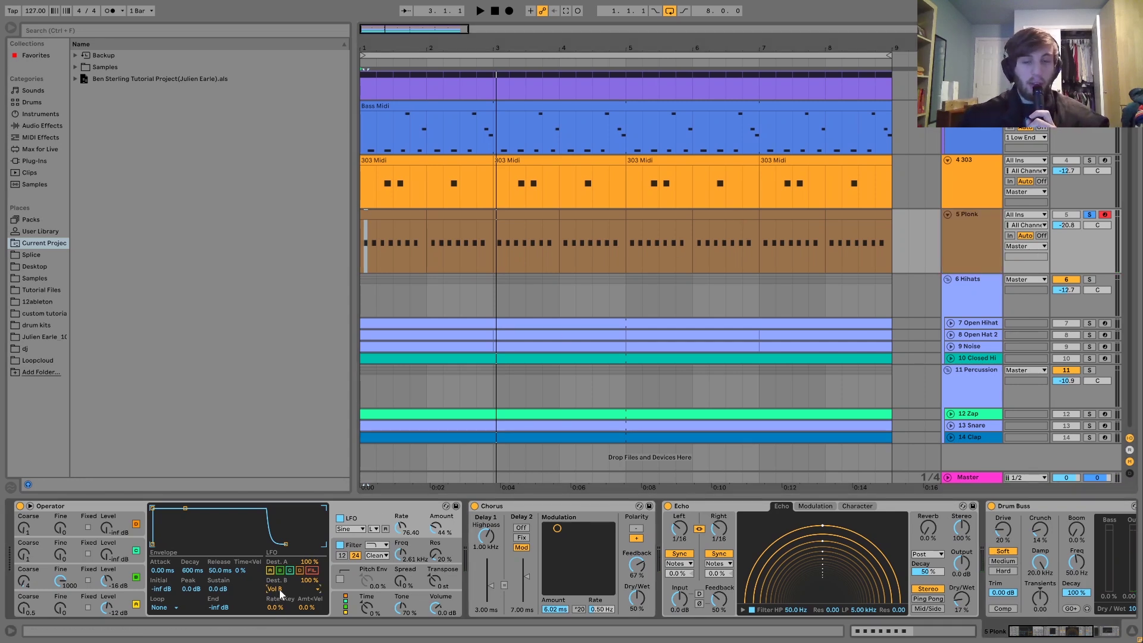
pyautogui.press('space')
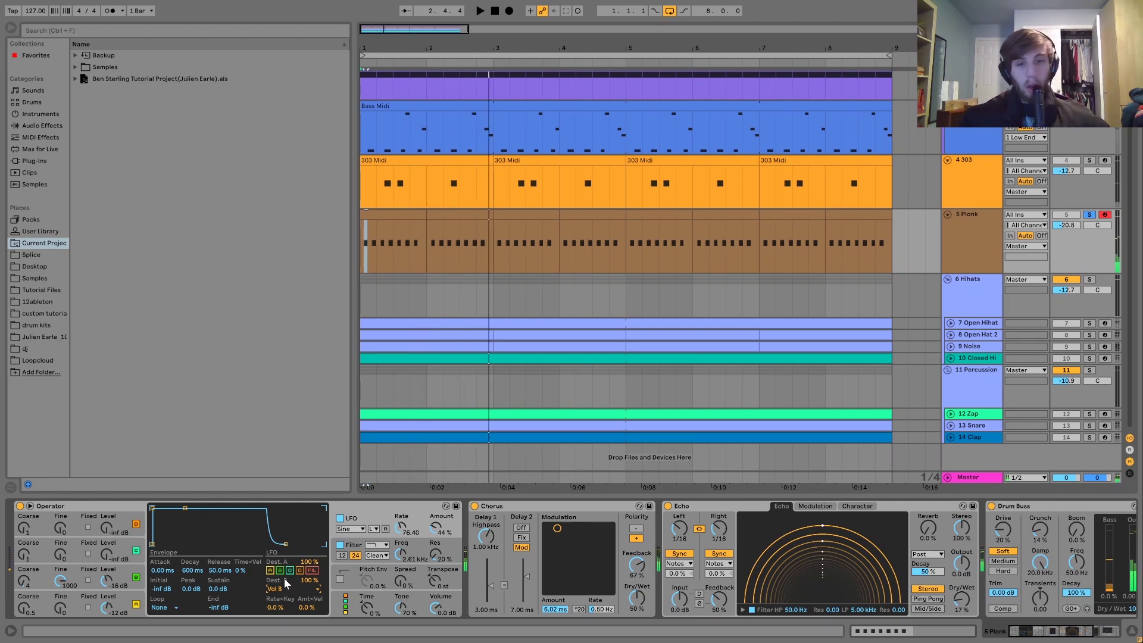
# Step: Bypass and re-enable the Plonk track's Chorus during playback to compare the sound
pyautogui.hscroll(3, 284, 577)
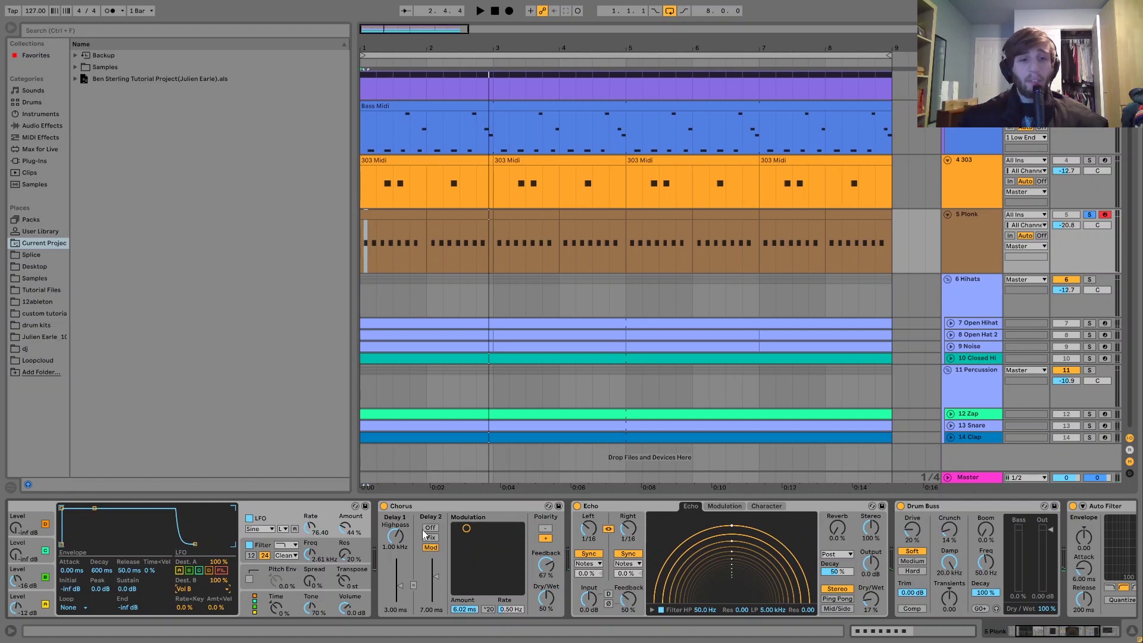
pyautogui.click(407, 512)
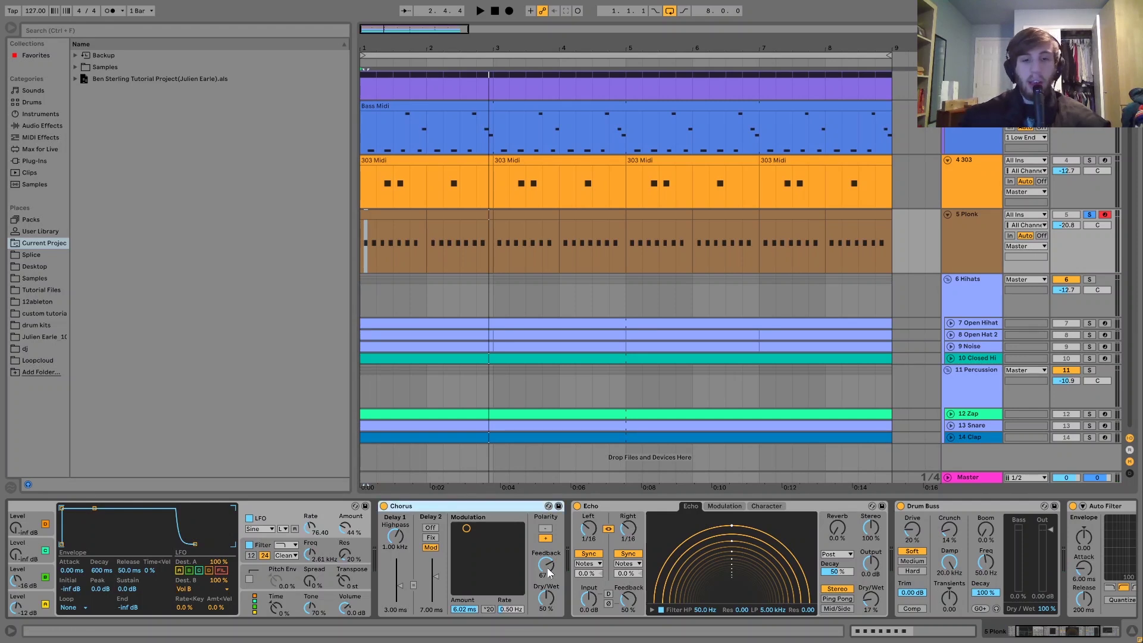
pyautogui.press('space')
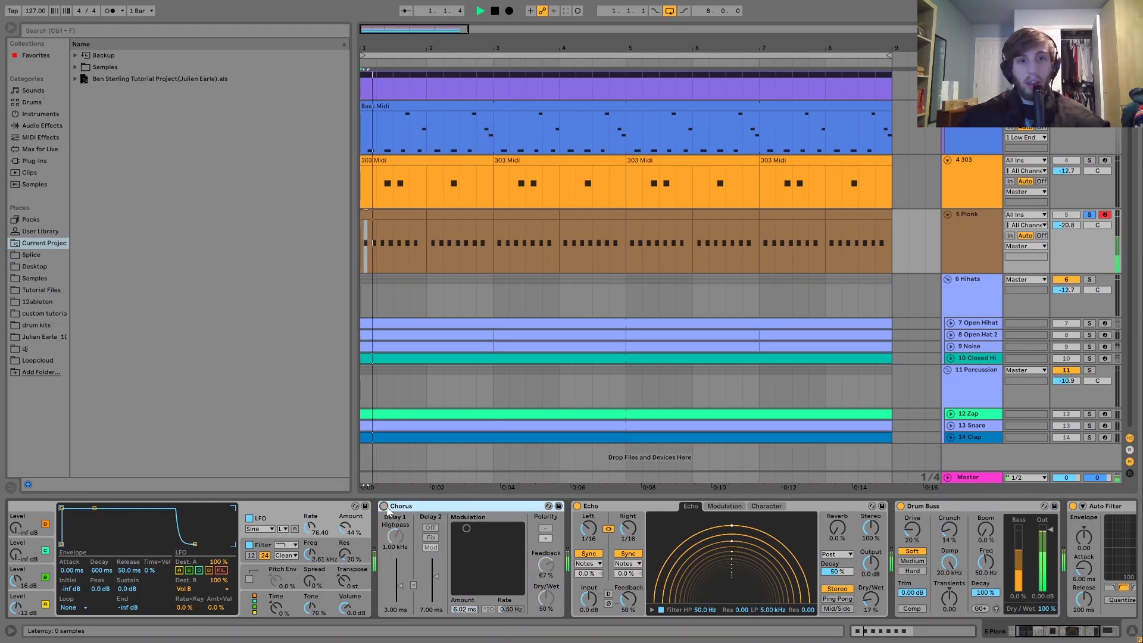
pyautogui.click(384, 506)
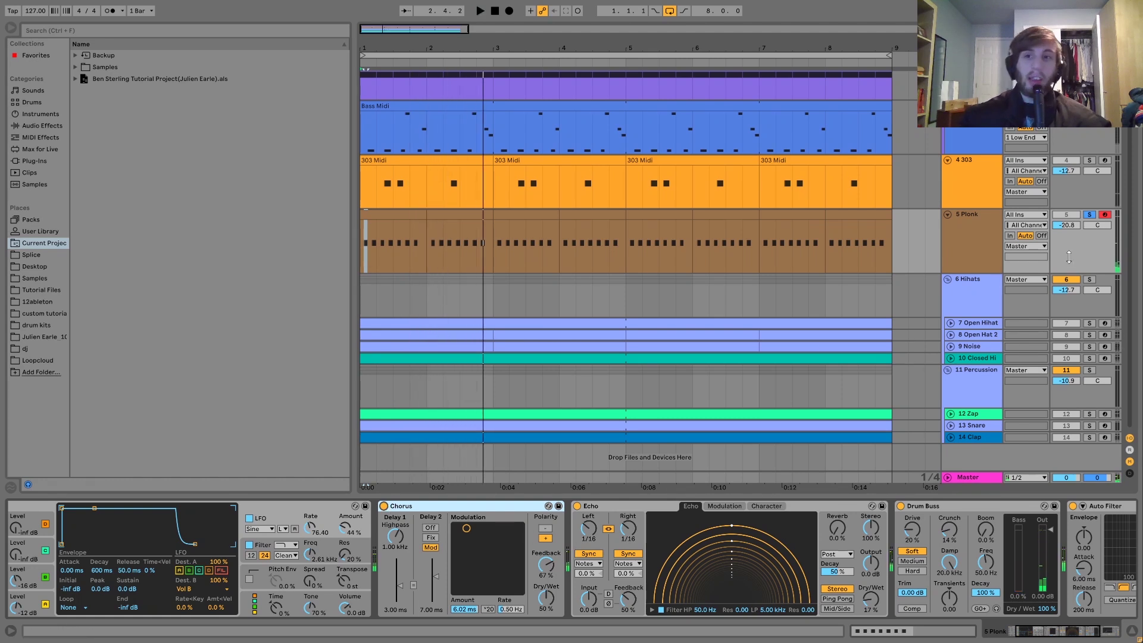
# Step: Unsolo the Plonk track, play it briefly within the full mix and solo it again
pyautogui.click(1088, 218)
pyautogui.press('space')
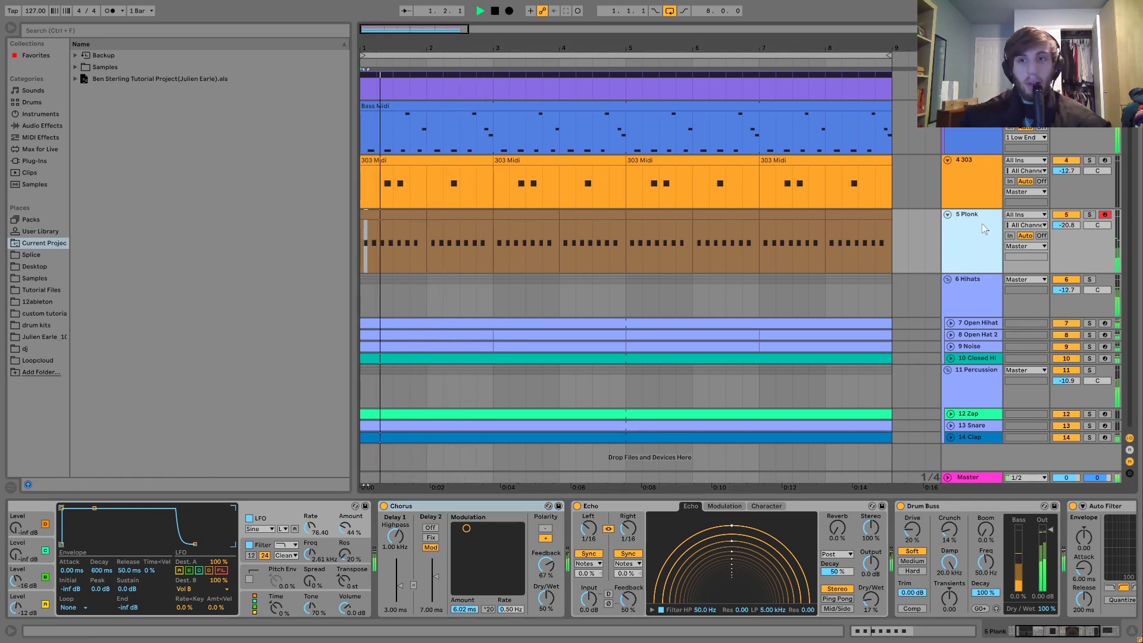
pyautogui.press('space')
pyautogui.click(1088, 216)
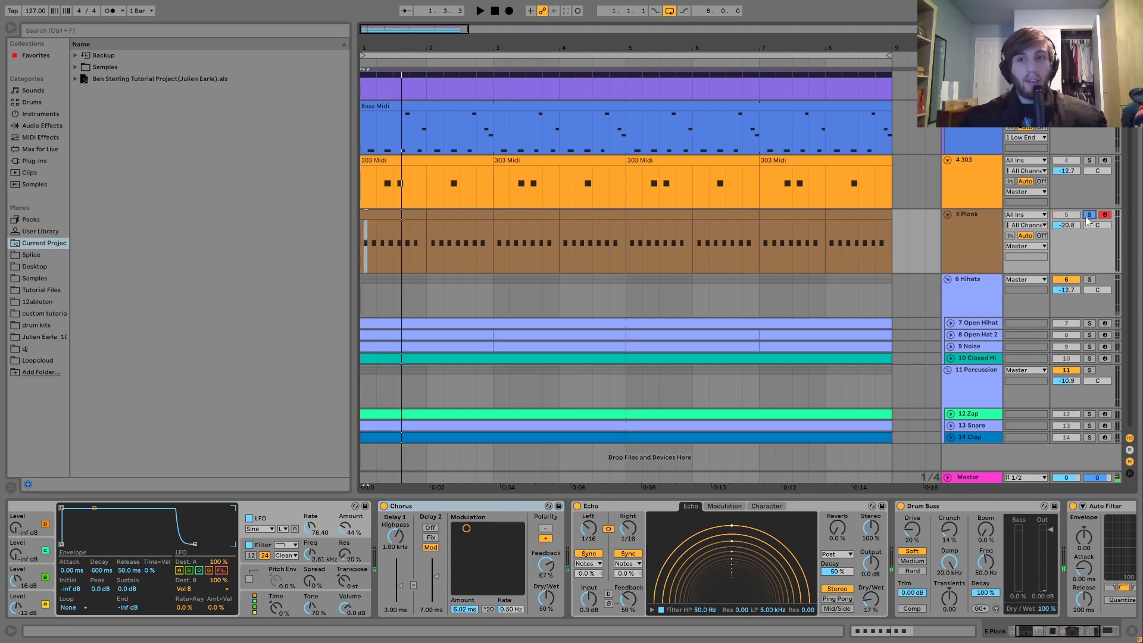
# Step: Play the soloed Plonk pattern twice from the start to hear it with the Chorus active
pyautogui.press('space')
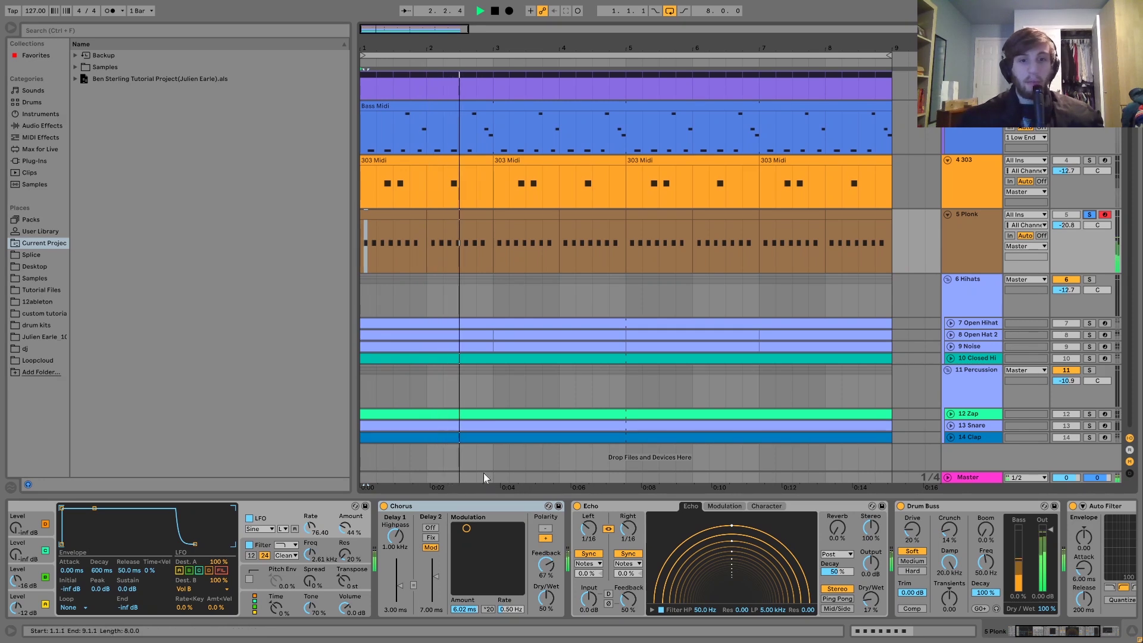
pyautogui.press('space')
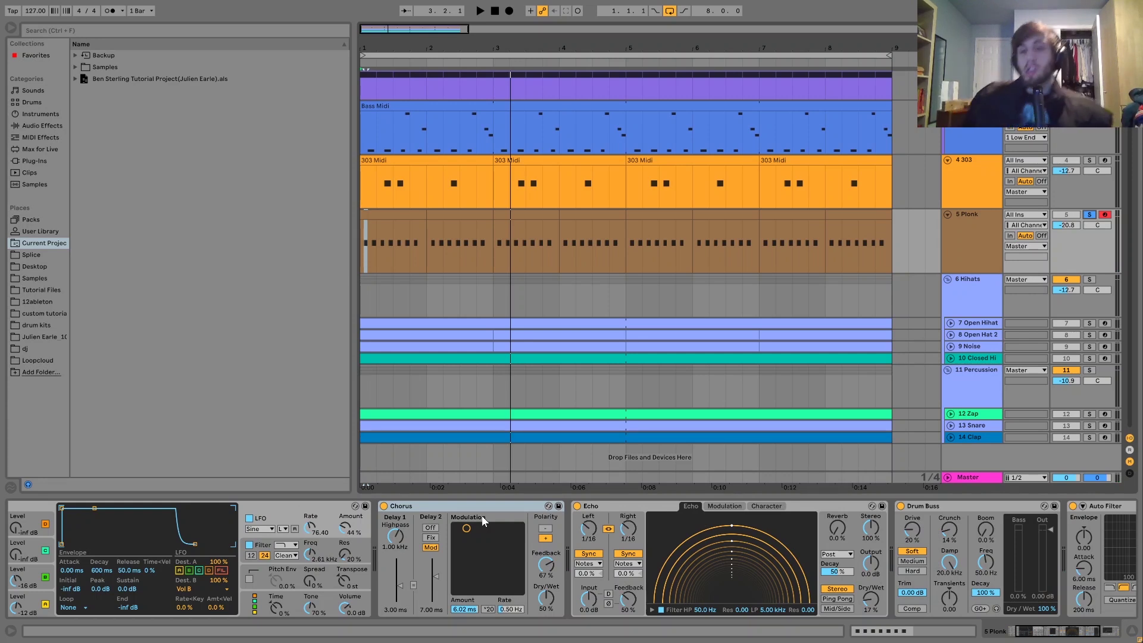
pyautogui.press('space')
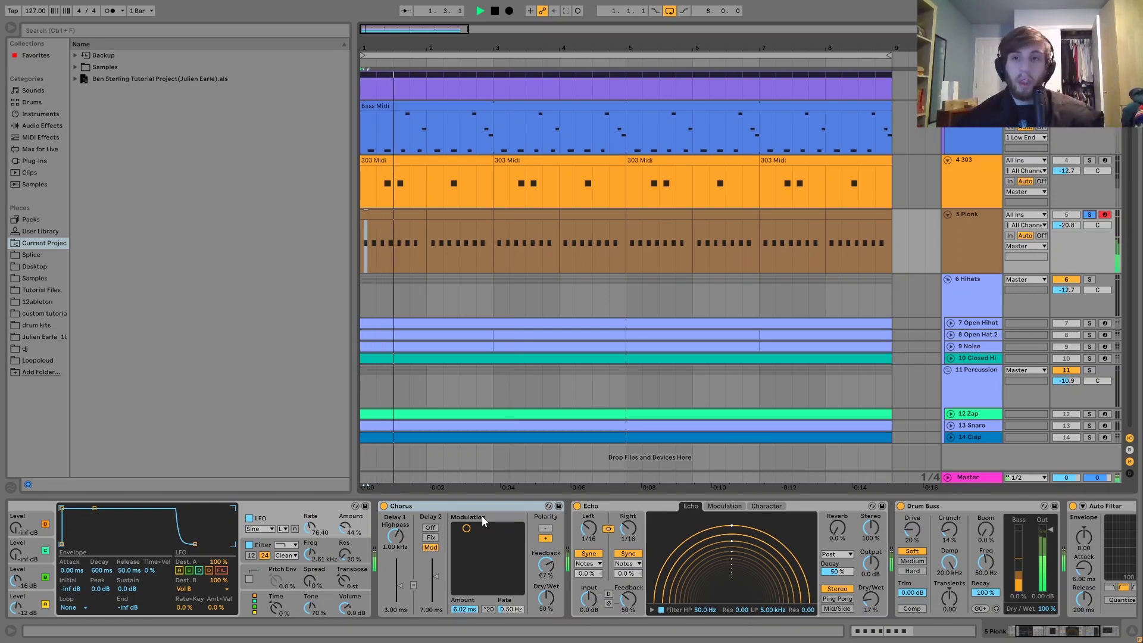
pyautogui.press('space')
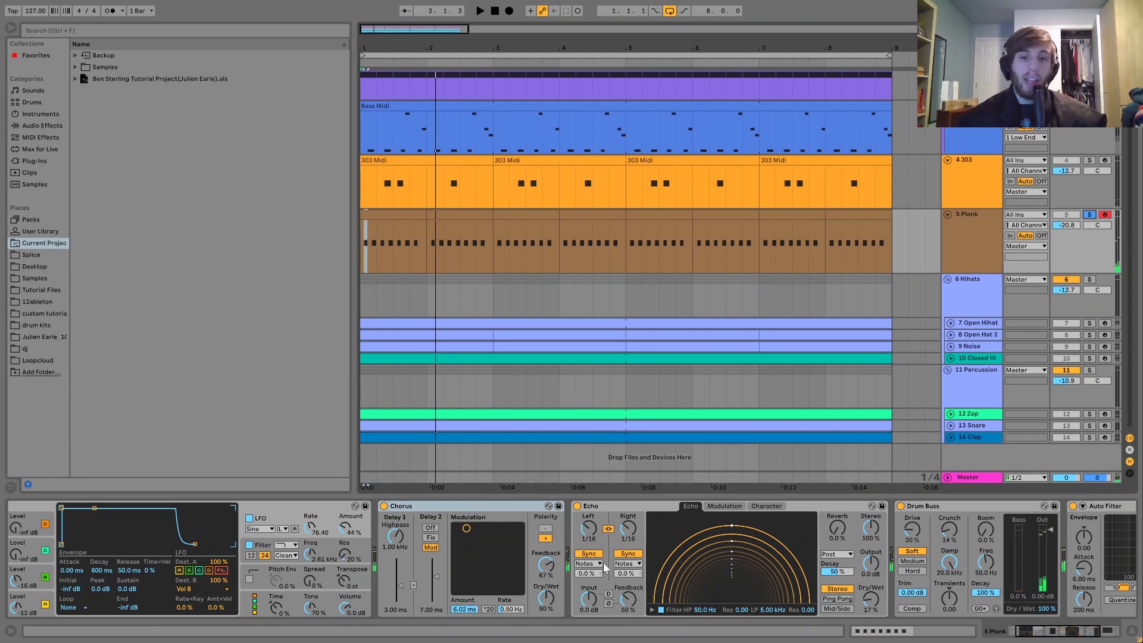
# Step: Examine the Plonk track's Echo, Drum Buss and Auto Filter devices and play the soloed pattern through them
pyautogui.scroll(-3, 603, 563)
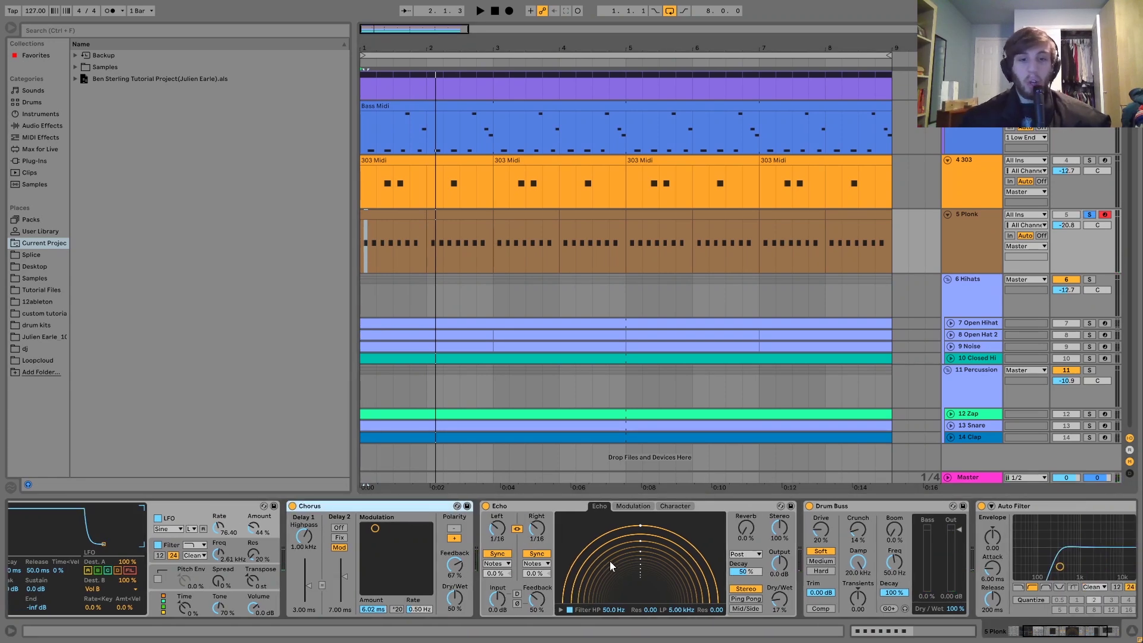
pyautogui.scroll(-5, 610, 561)
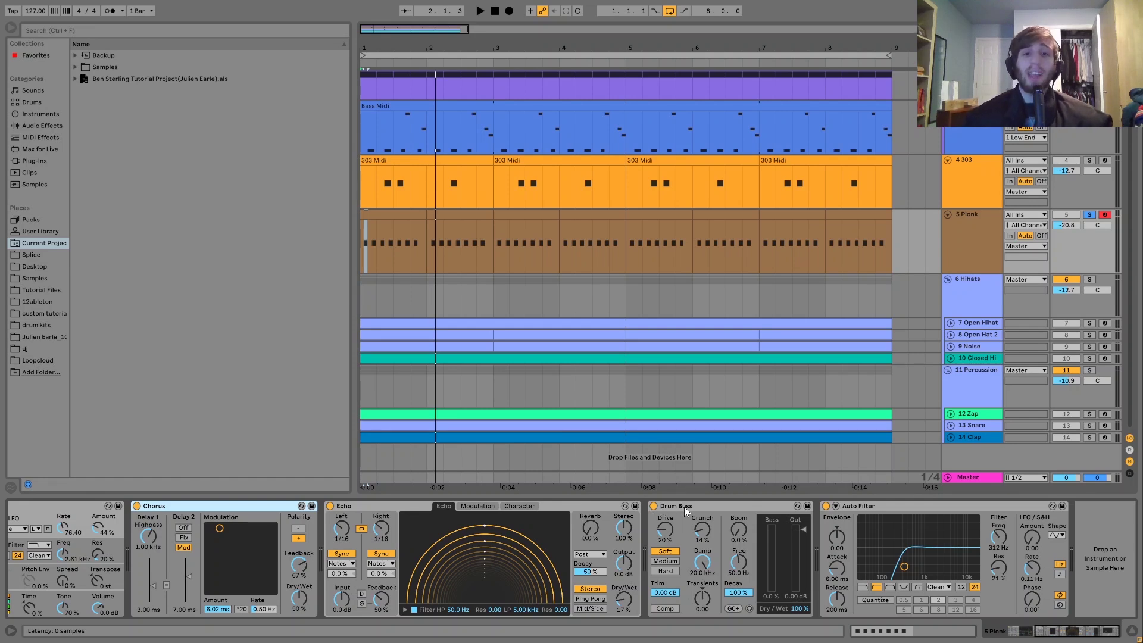
pyautogui.press('space')
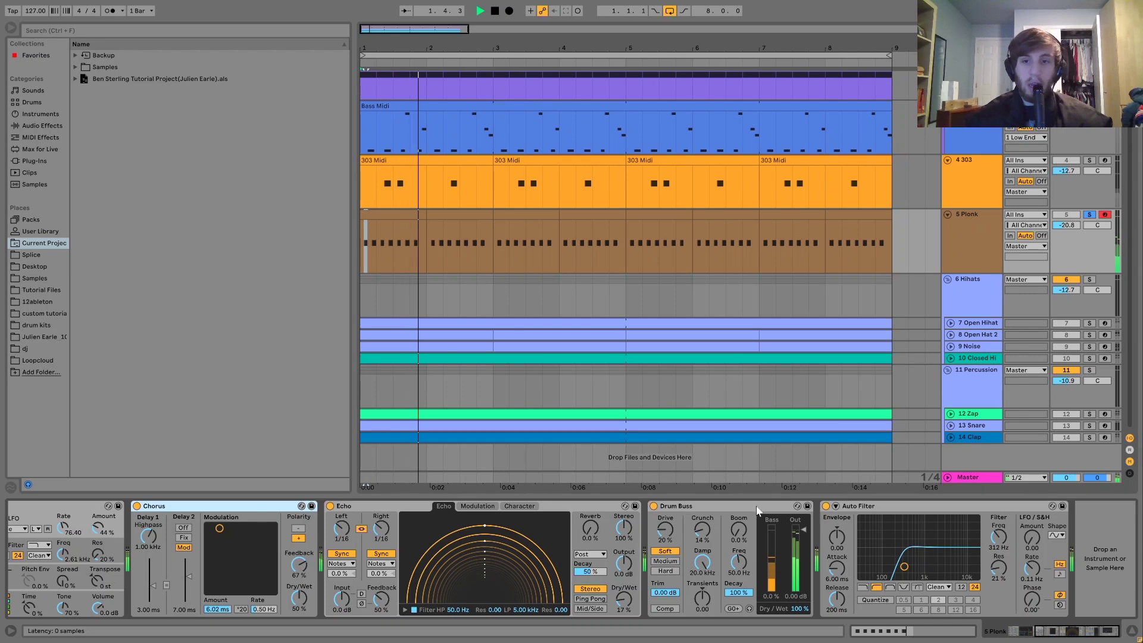
pyautogui.press('space')
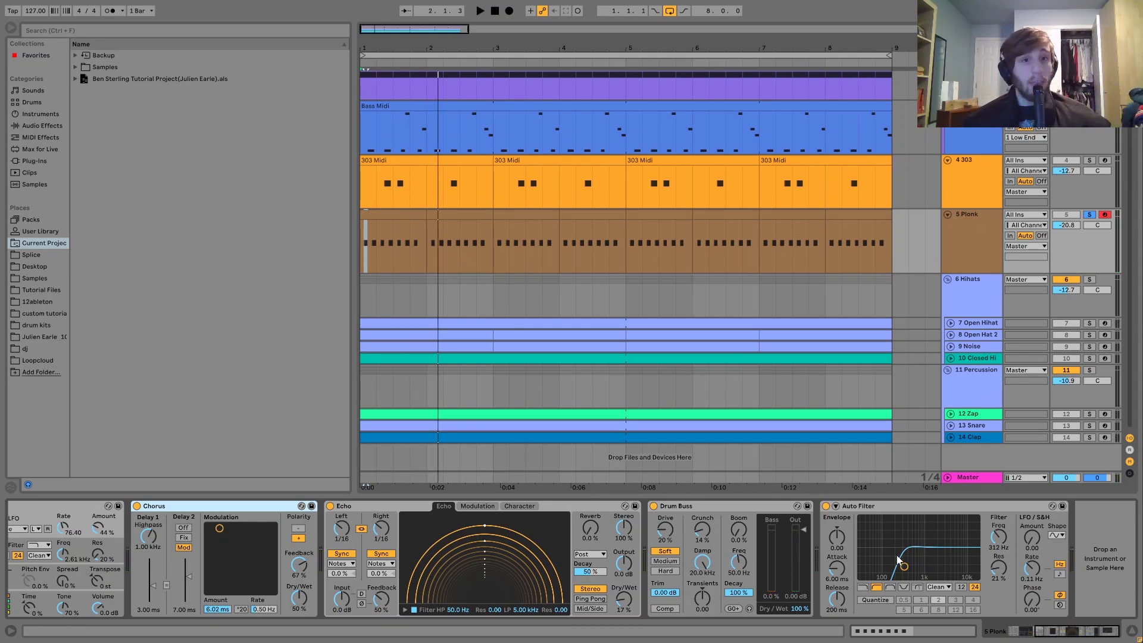
# Step: Select the Hihats group, solo it in place of Plonk and play the loop
pyautogui.click(967, 298)
pyautogui.click(1089, 279)
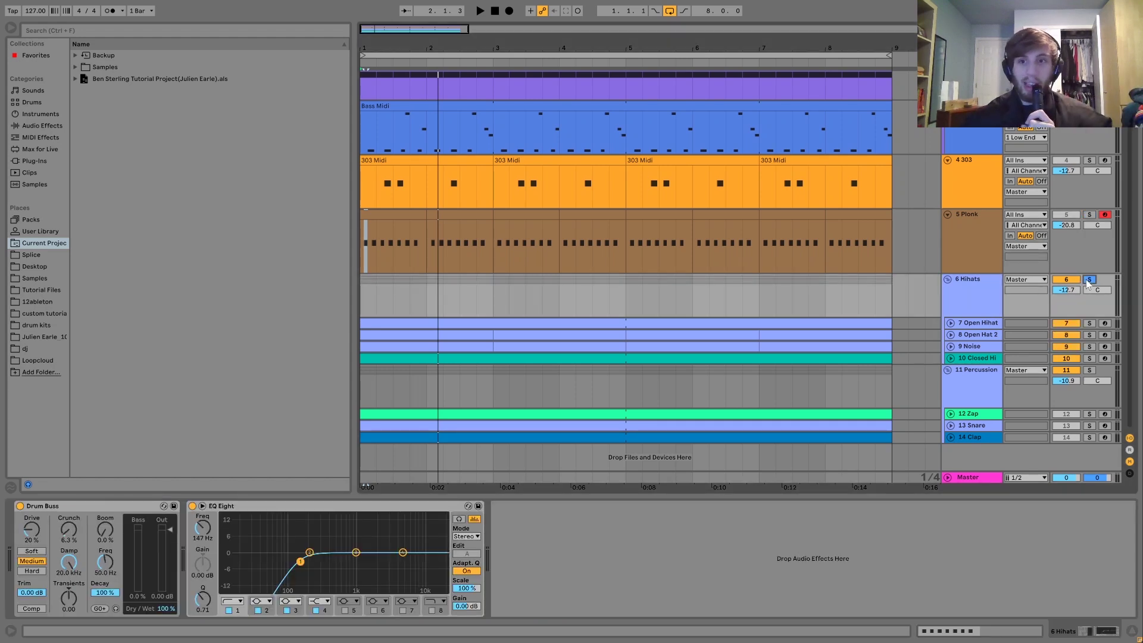
pyautogui.press('space')
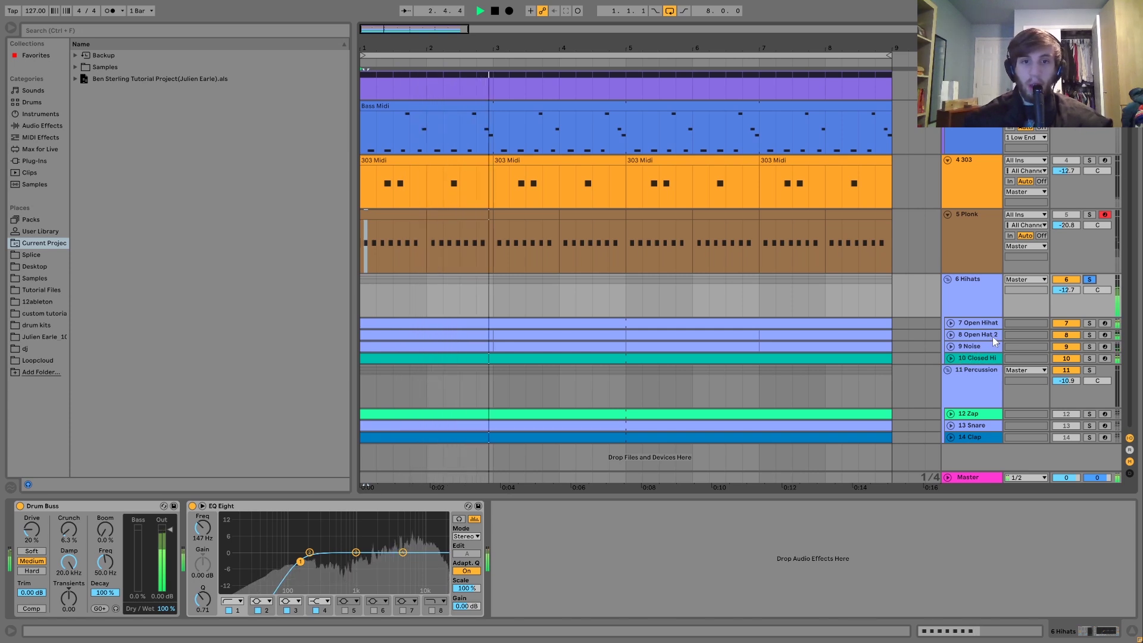
# Step: Stop the group playback, unfold the Open Hihat track, solo it and play its pattern from the start
pyautogui.press('space')
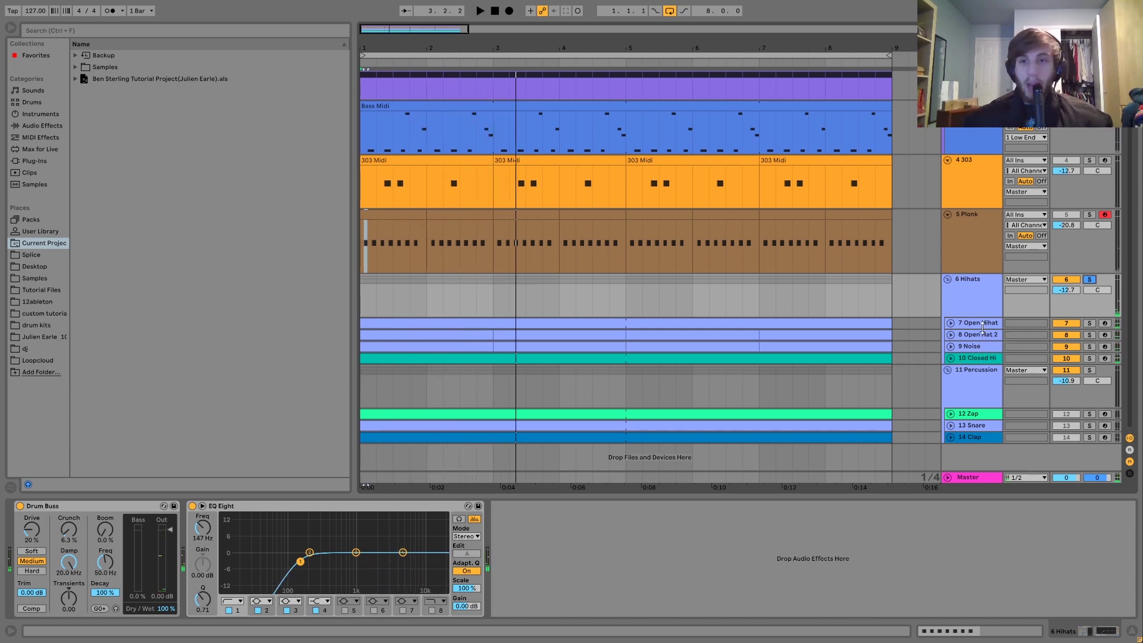
pyautogui.click(980, 327)
pyautogui.click(951, 323)
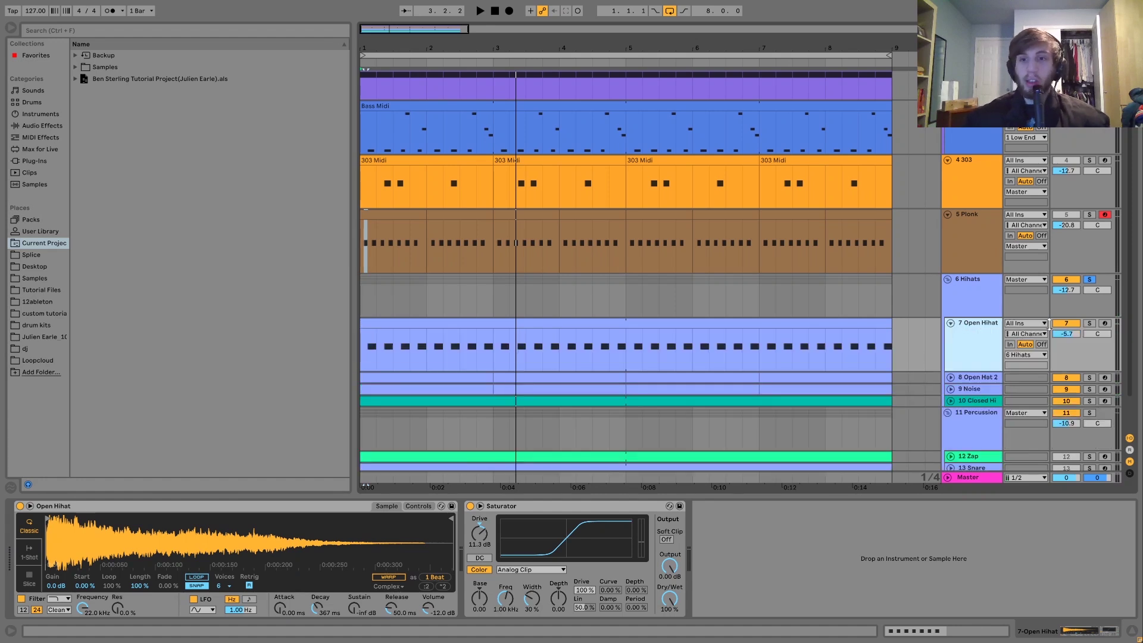
pyautogui.click(1089, 324)
pyautogui.press('space')
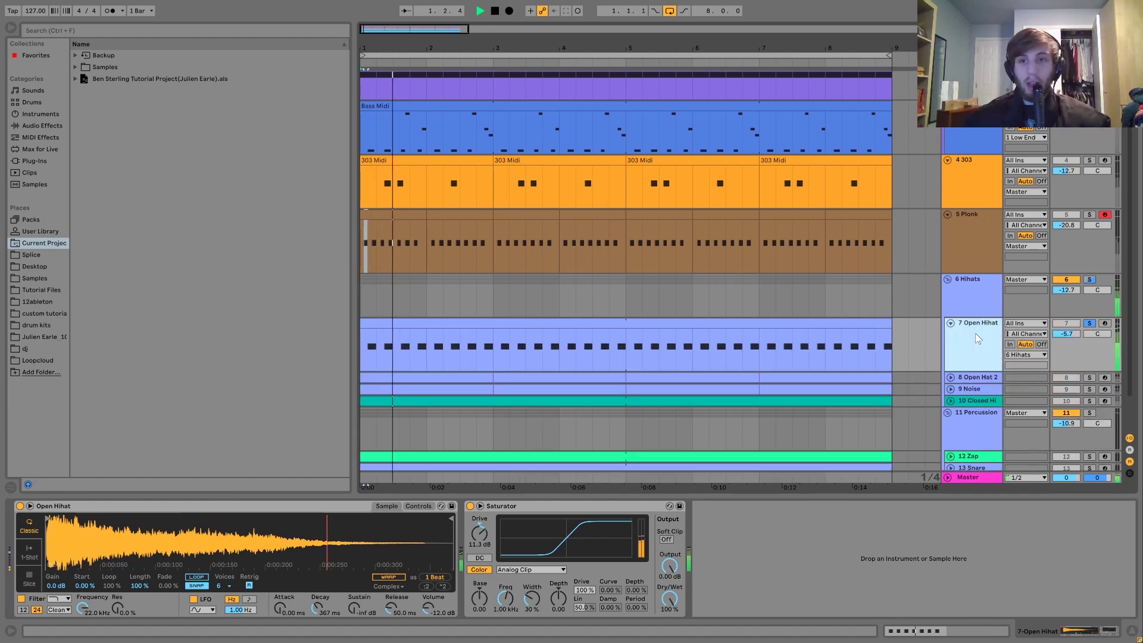
pyautogui.press('space')
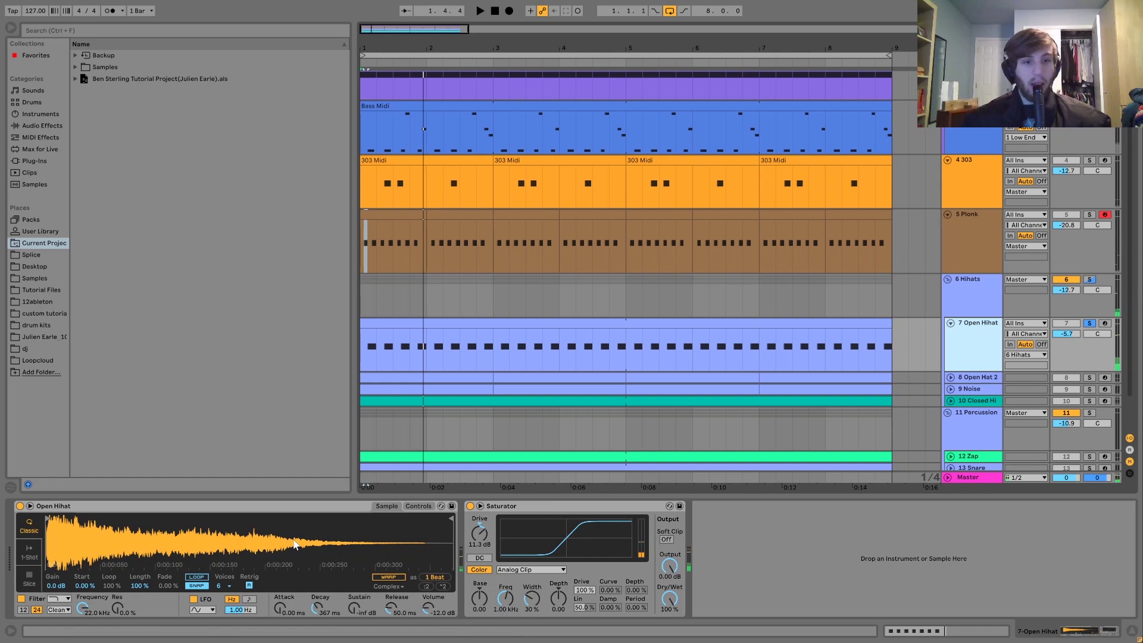
# Step: Reveal the Open Hihat sample file in the browser and play the pattern both soloed and within the full mix
pyautogui.hotkey('ctrl', 'alt', 'r')
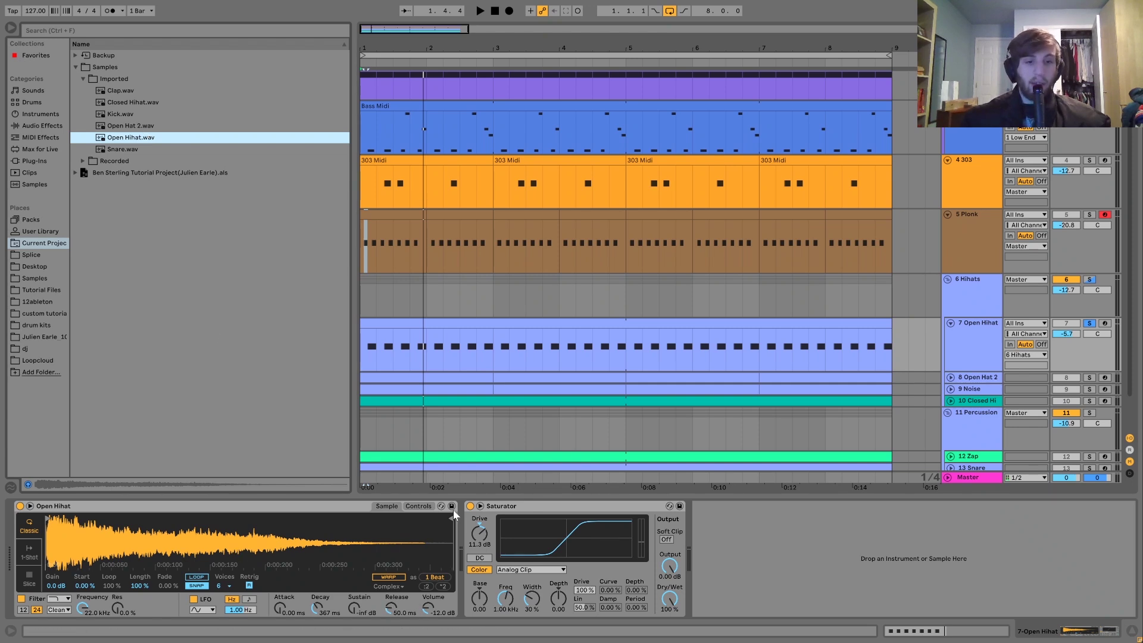
pyautogui.press('space')
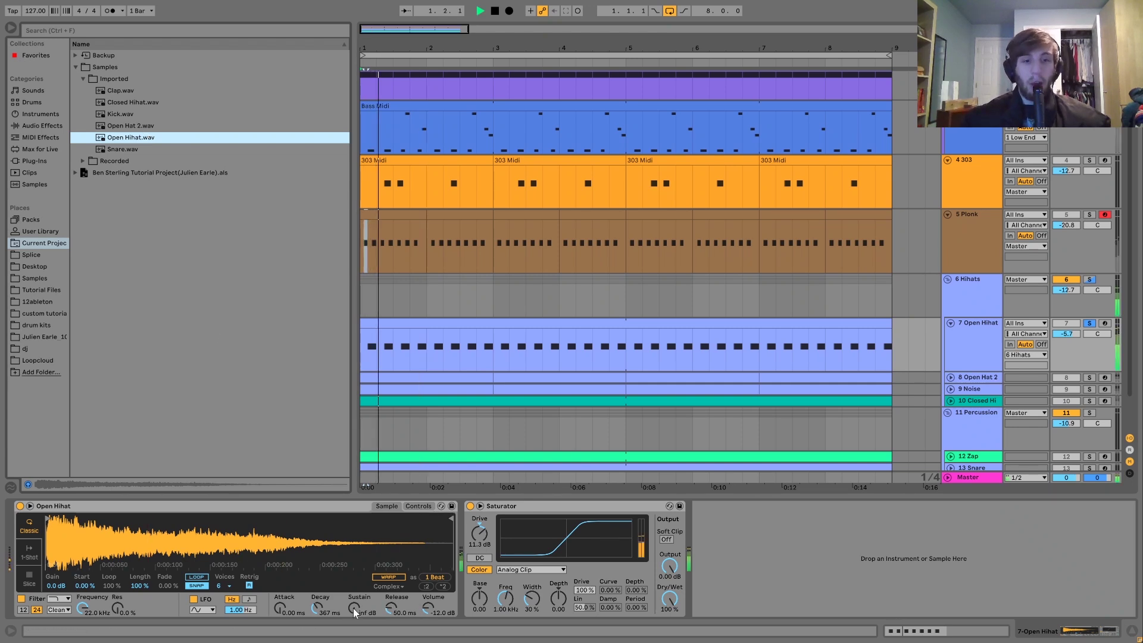
pyautogui.press('space')
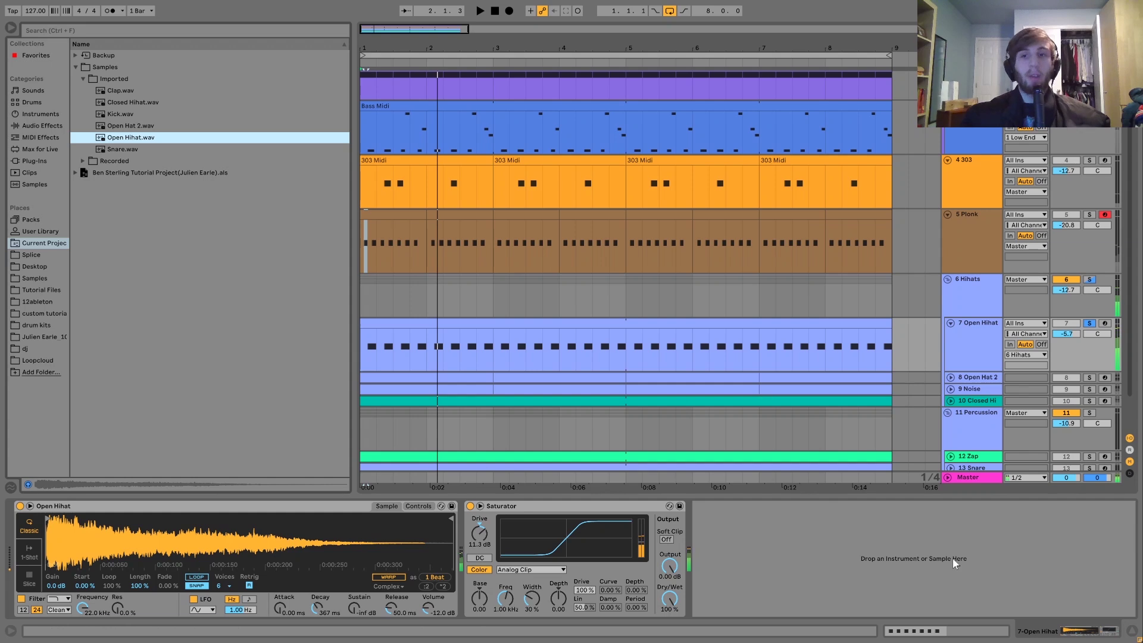
pyautogui.click(1090, 323)
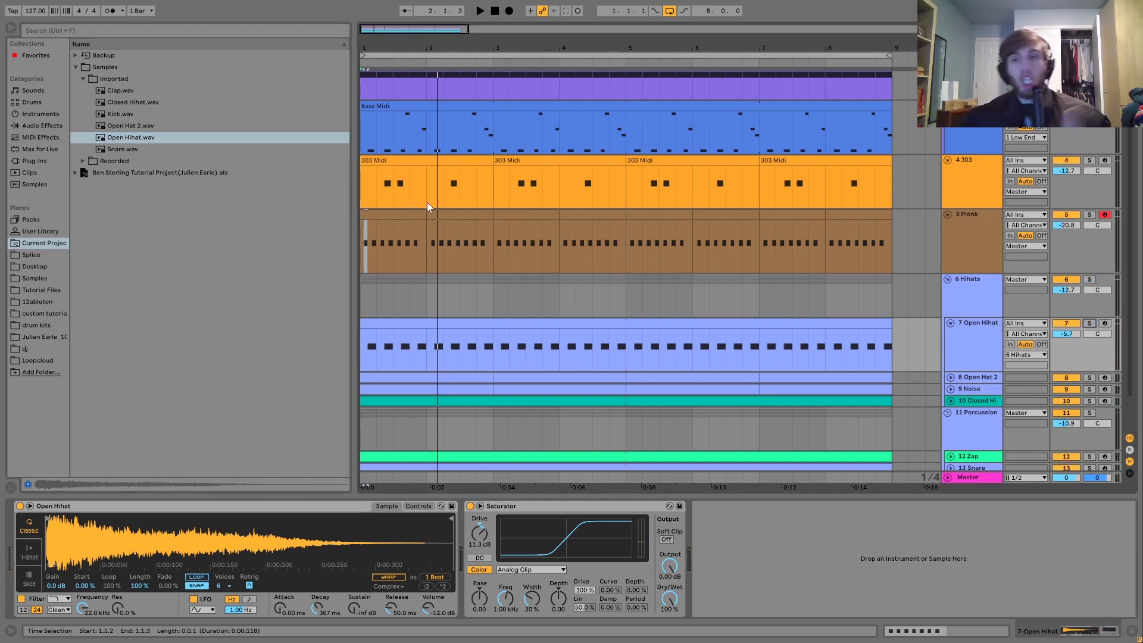
pyautogui.press('space')
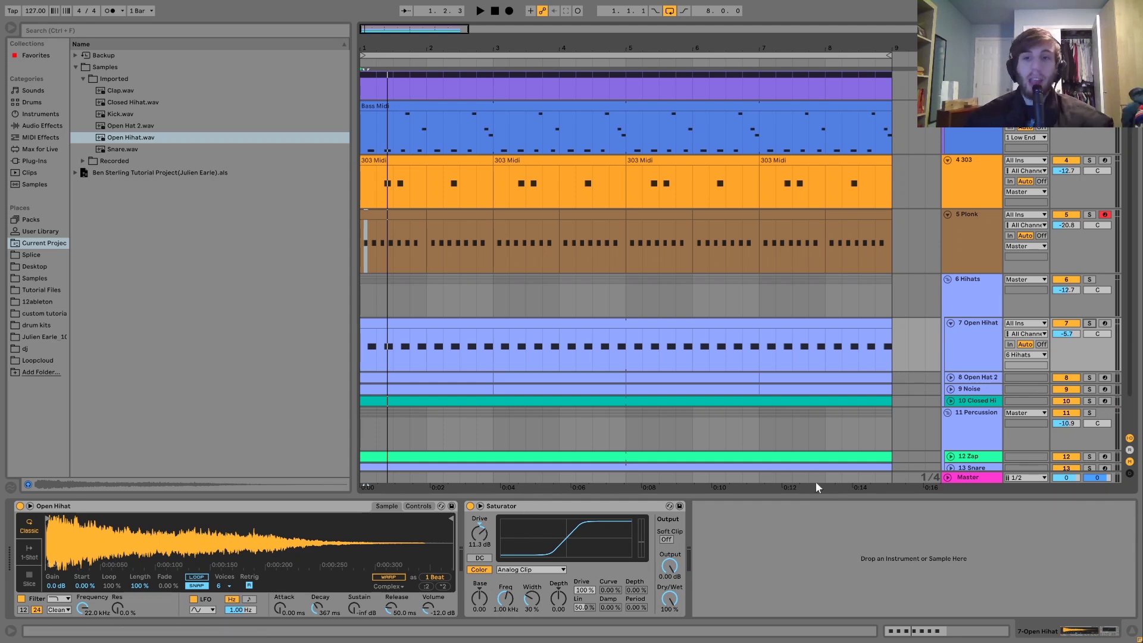
# Step: Unfold the Open Hat 2 track, solo it and play its pattern
pyautogui.click(975, 379)
pyautogui.click(951, 378)
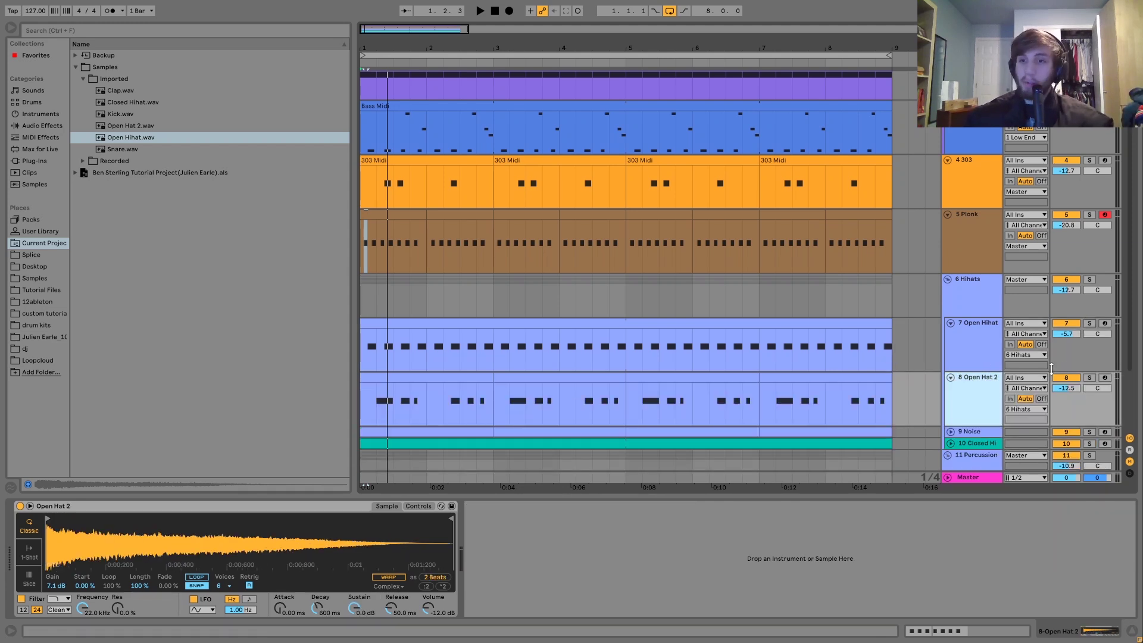
pyautogui.click(1090, 378)
pyautogui.press('space')
pyautogui.scroll(-2, 1088, 376)
pyautogui.scroll(-1, 1089, 376)
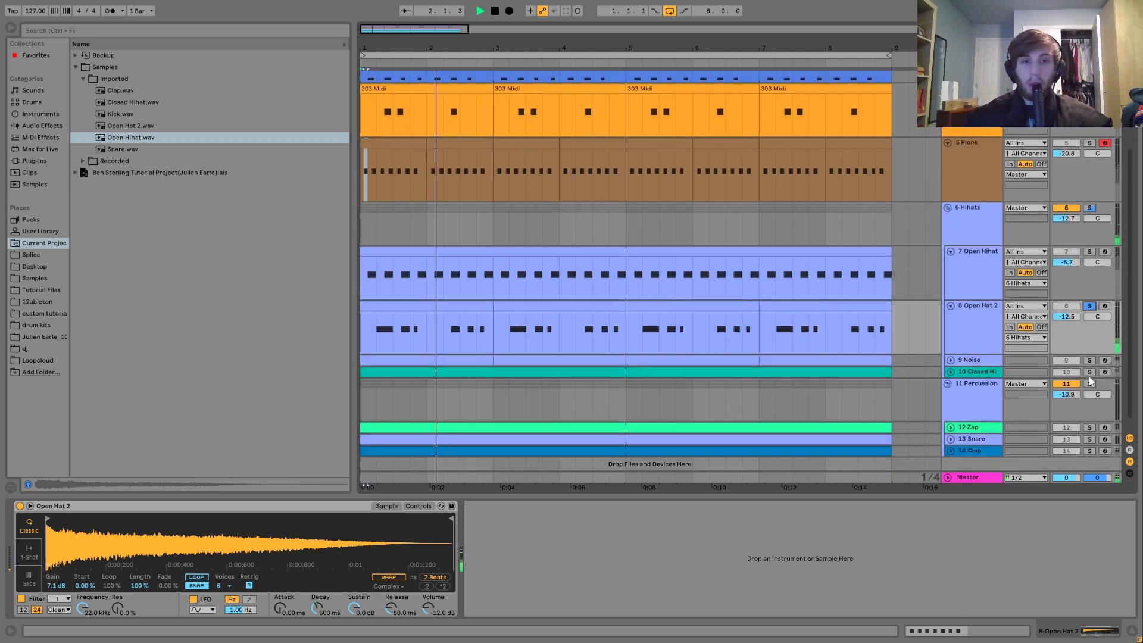
# Step: Unsolo Open Hat 2 and listen to it within the full mix before stopping playback
pyautogui.click(1089, 307)
pyautogui.click(984, 304)
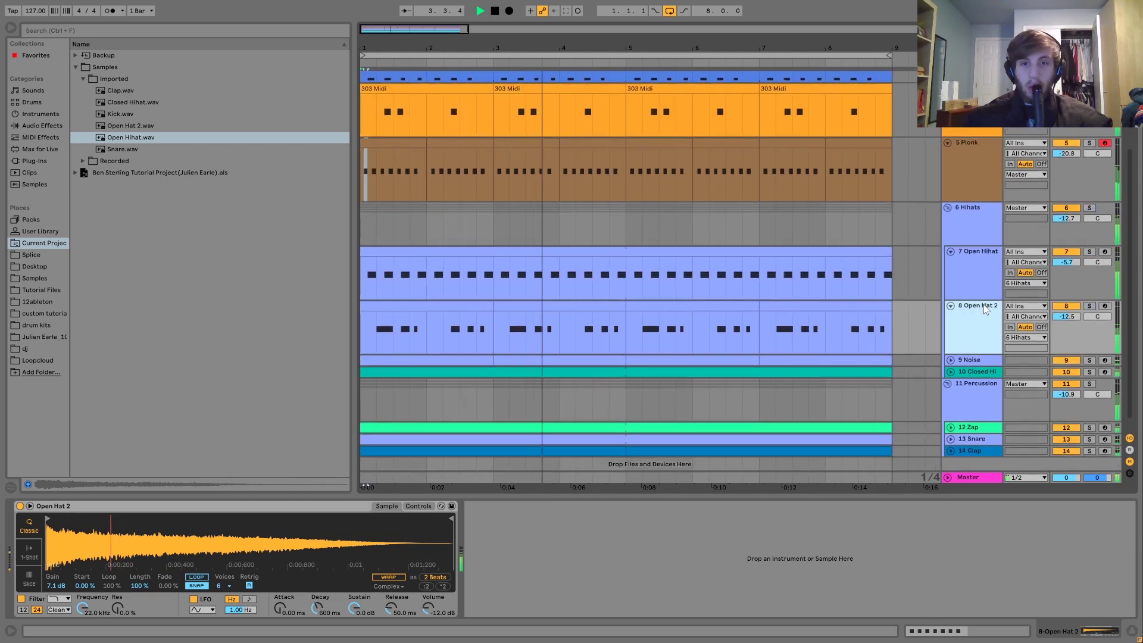
pyautogui.press('space')
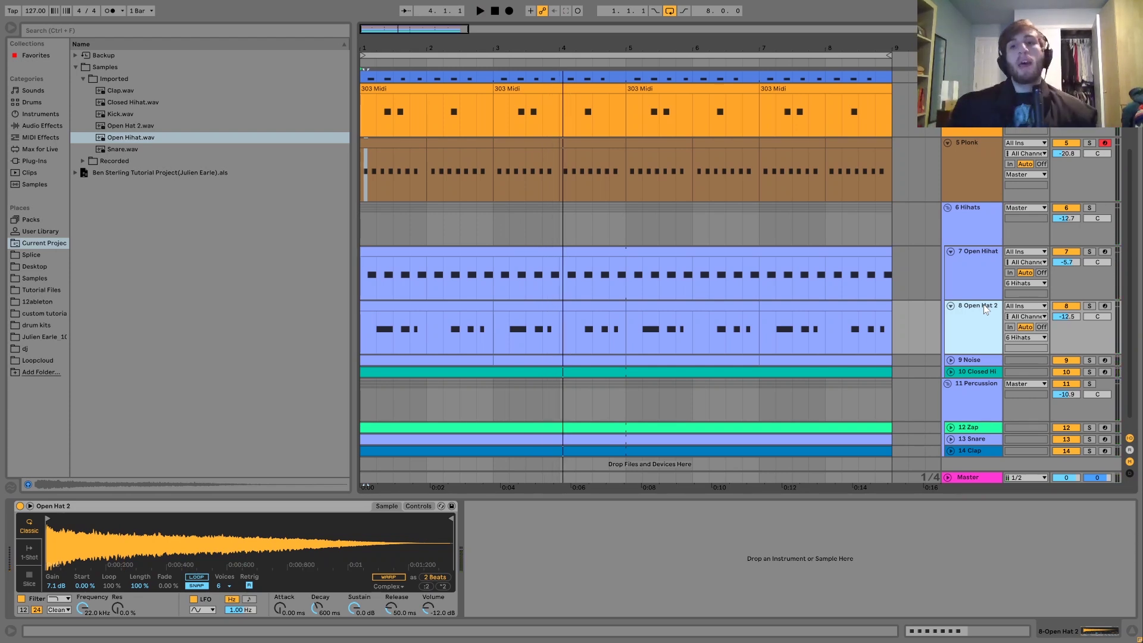
# Step: Compare the full mix with Open Hat 2 muted and unmuted, and open its first MIDI clip
pyautogui.click(1058, 303)
pyautogui.press('space')
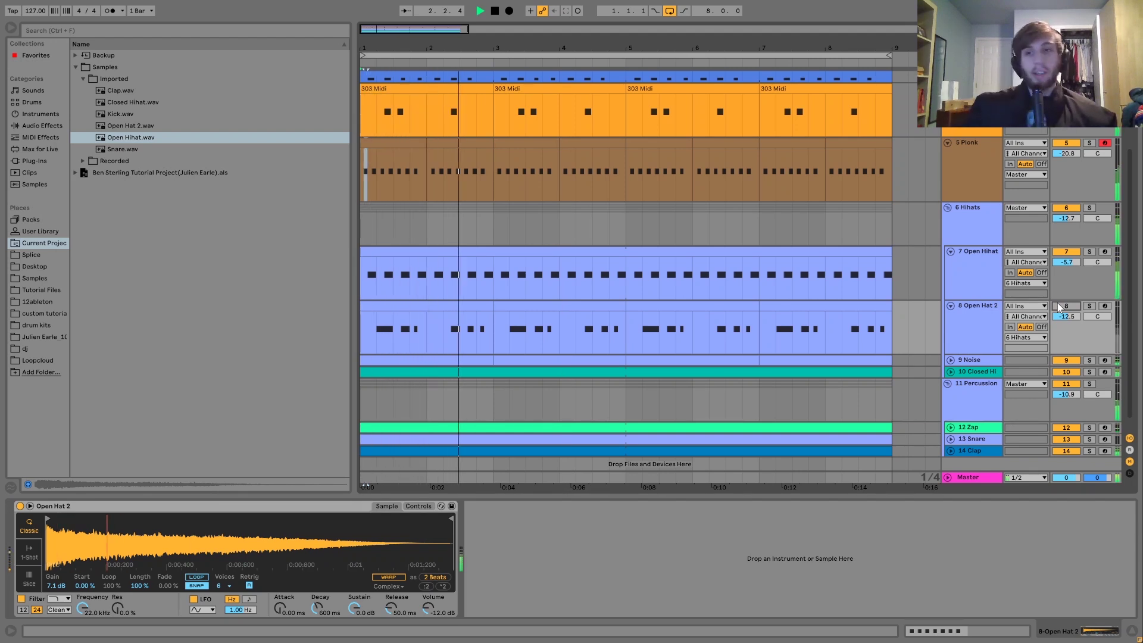
pyautogui.click(1058, 303)
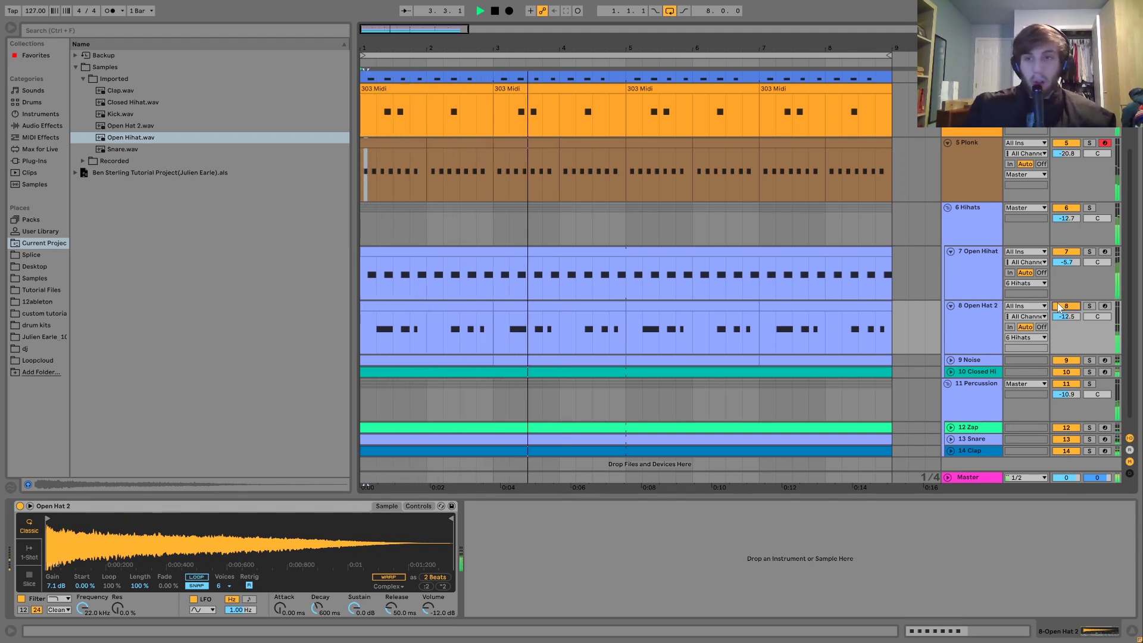
pyautogui.click(969, 311)
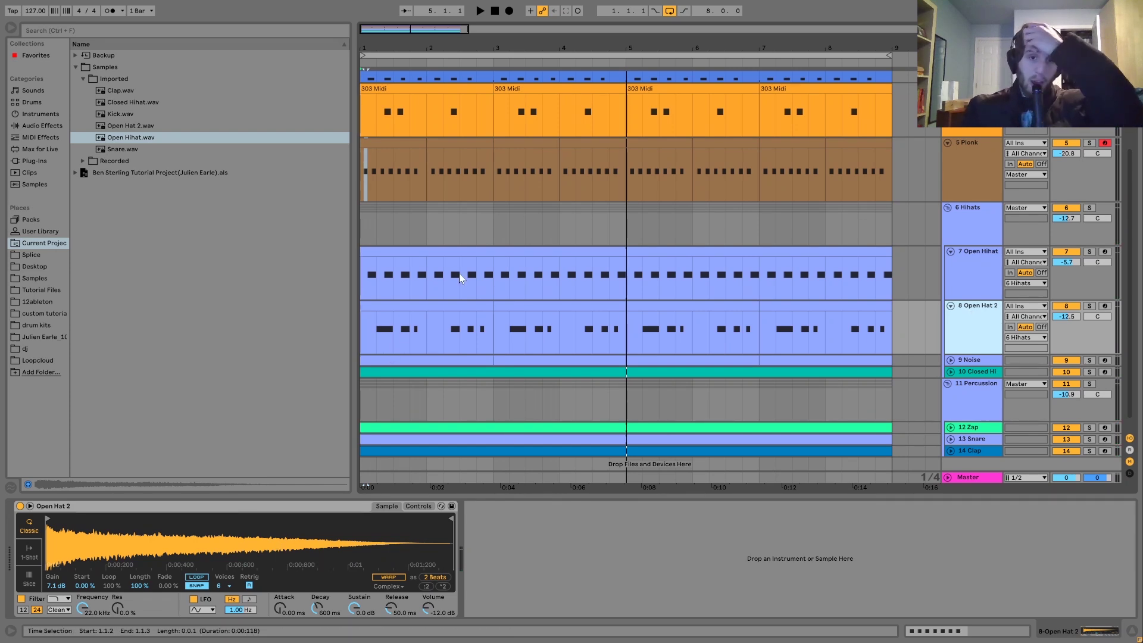
pyautogui.doubleClick(457, 332)
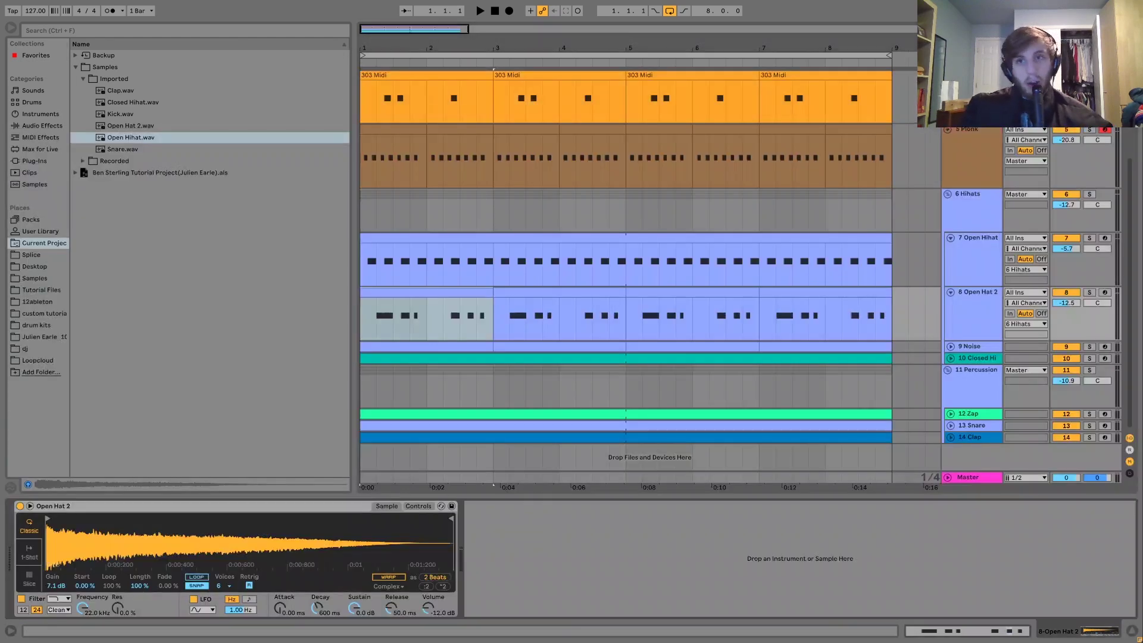
# Step: Unfold the Noise track, solo it and play its pattern from the start
pyautogui.click(975, 347)
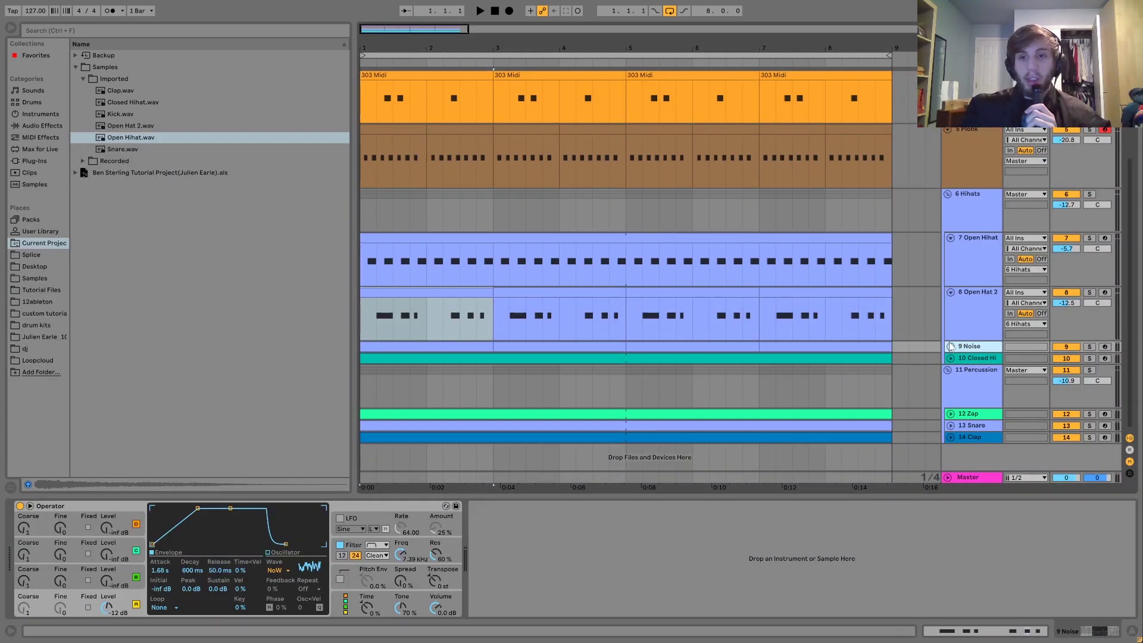
pyautogui.click(951, 347)
pyautogui.click(1089, 346)
pyautogui.press('space')
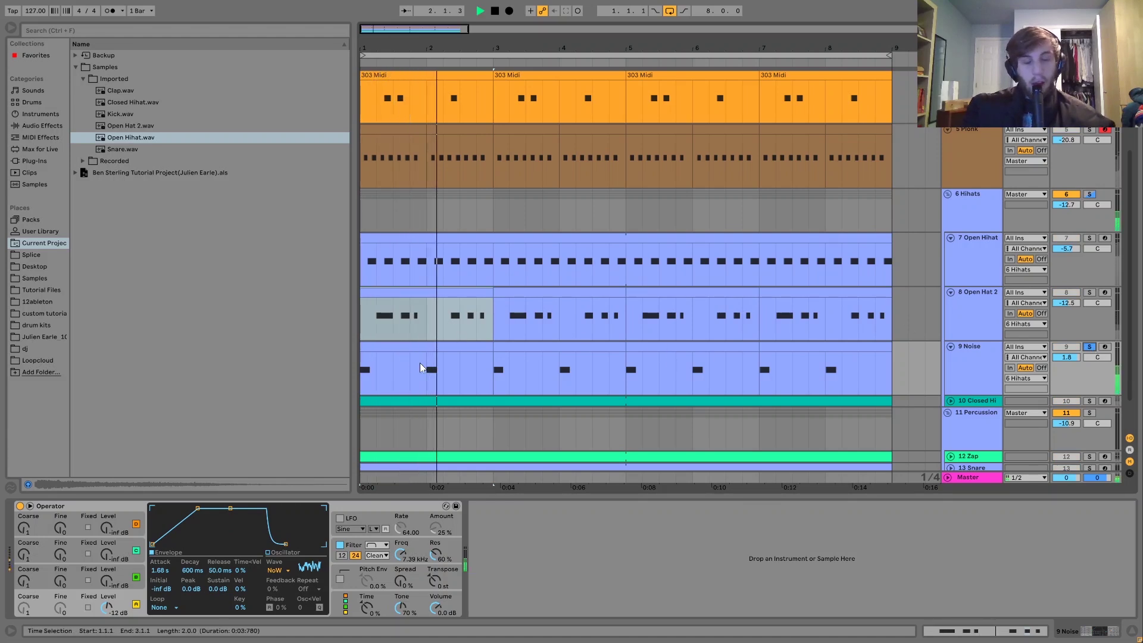
pyautogui.press('space')
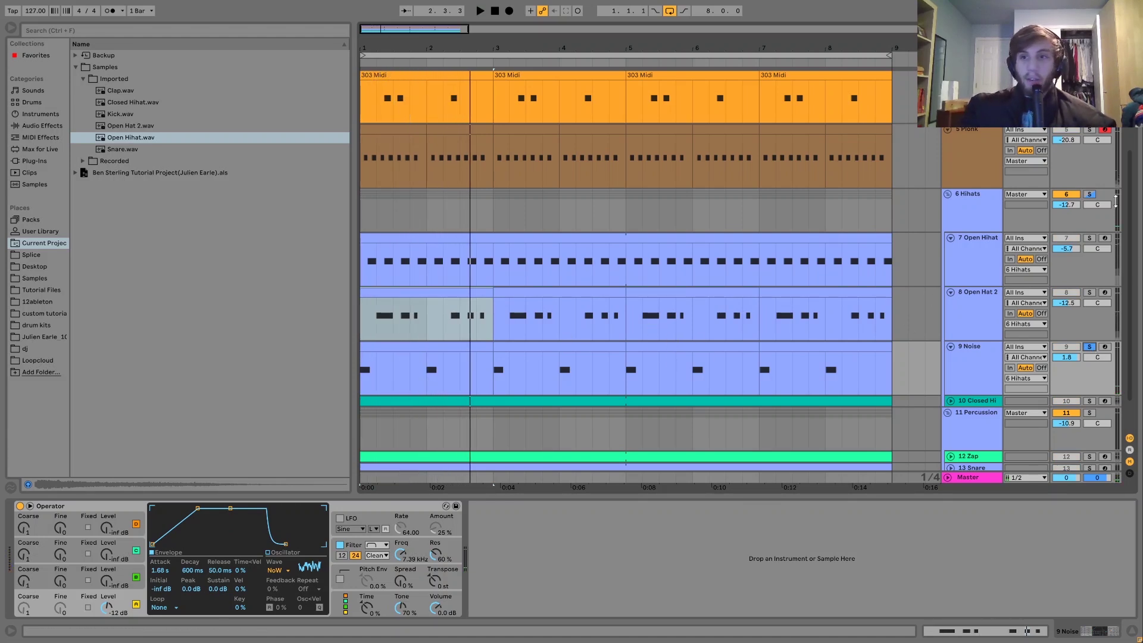
# Step: Play the soloed Hihats group repeatedly to hear how the Noise track sits with the other hats
pyautogui.press('space')
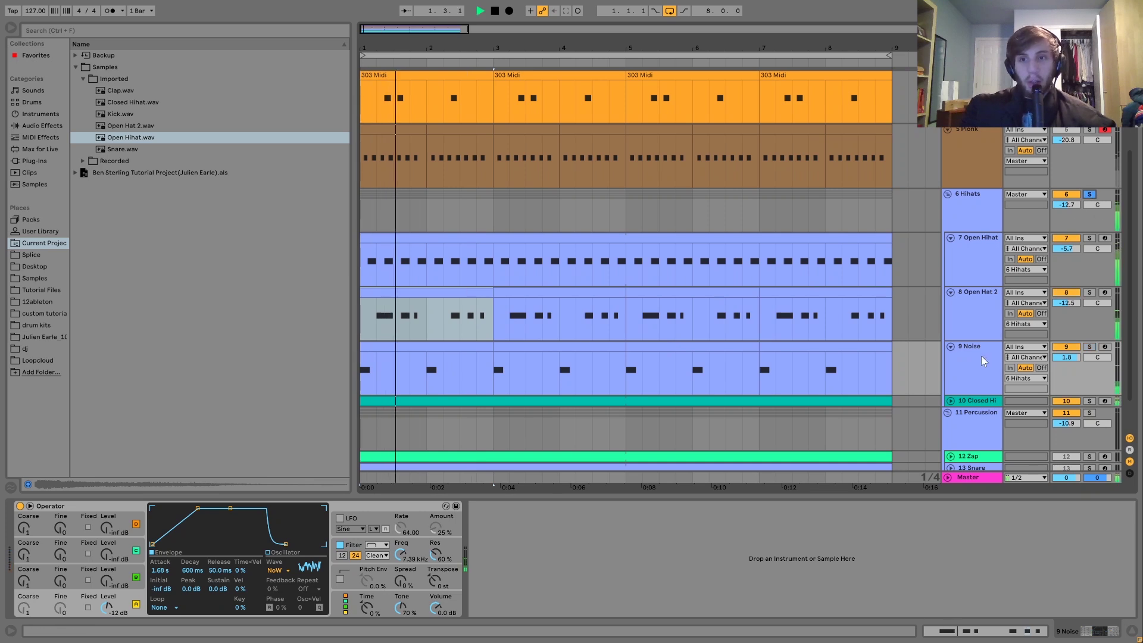
pyautogui.press('space')
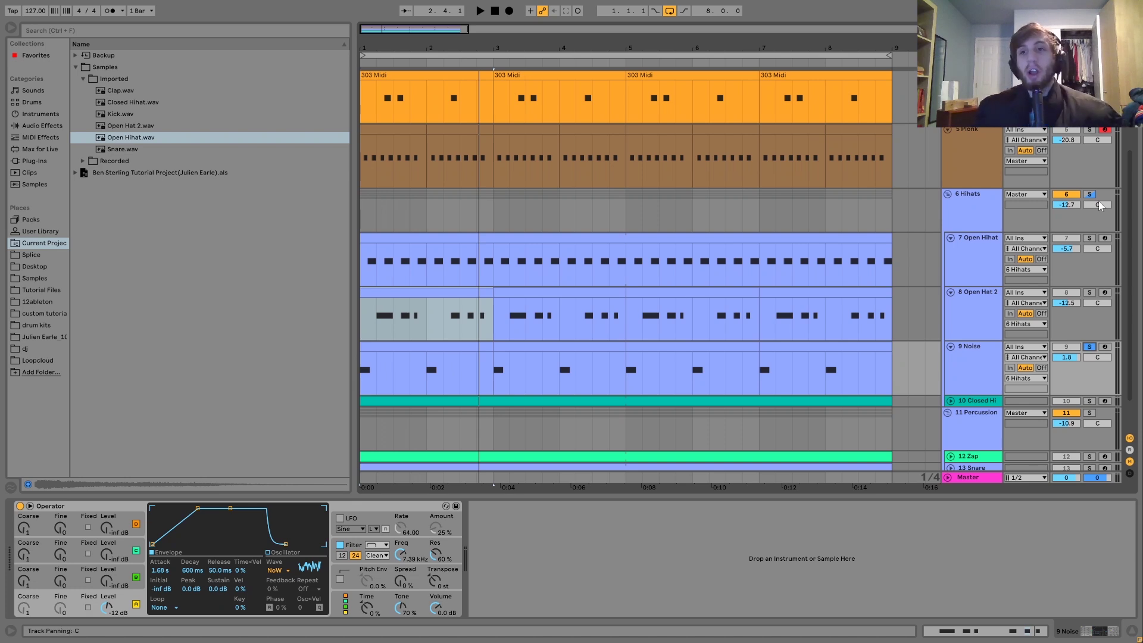
pyautogui.press('space')
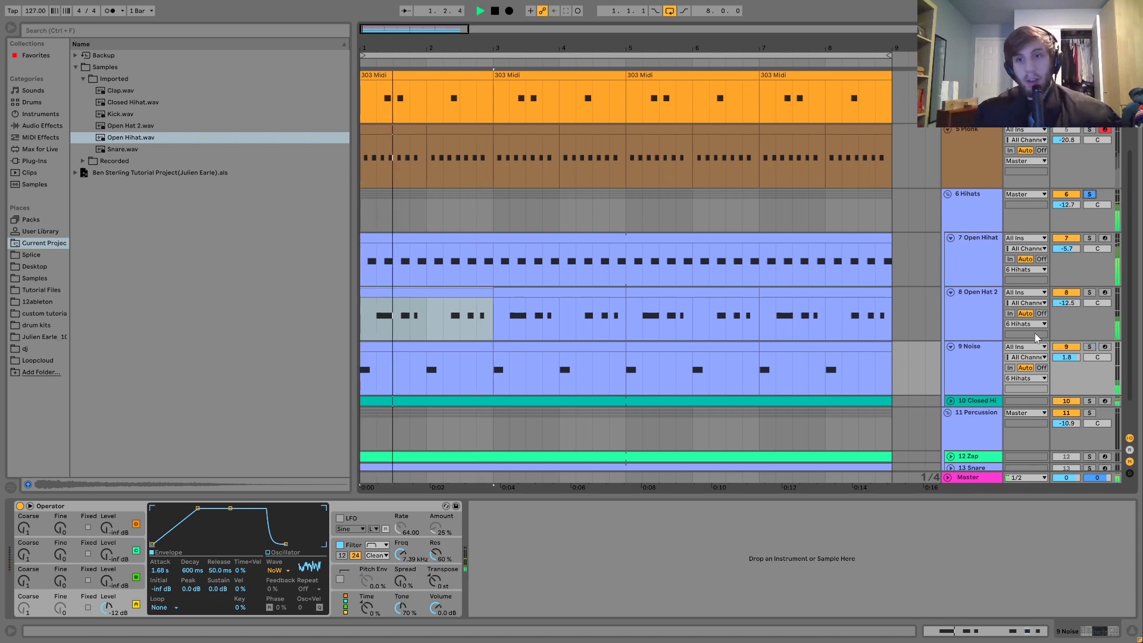
pyautogui.press('space')
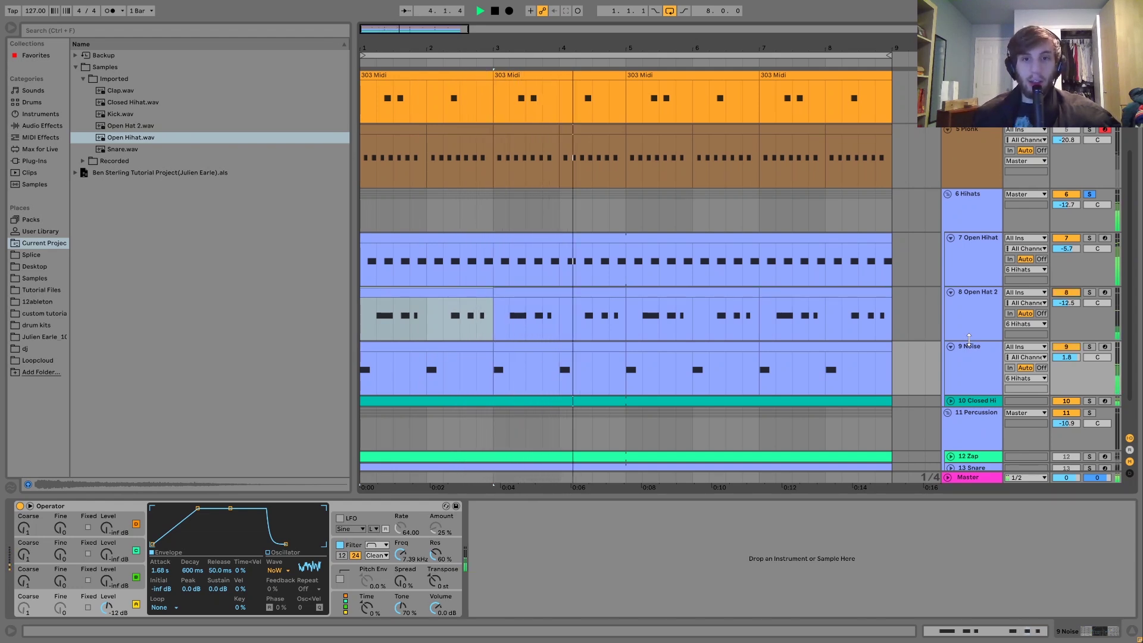
pyautogui.click(970, 361)
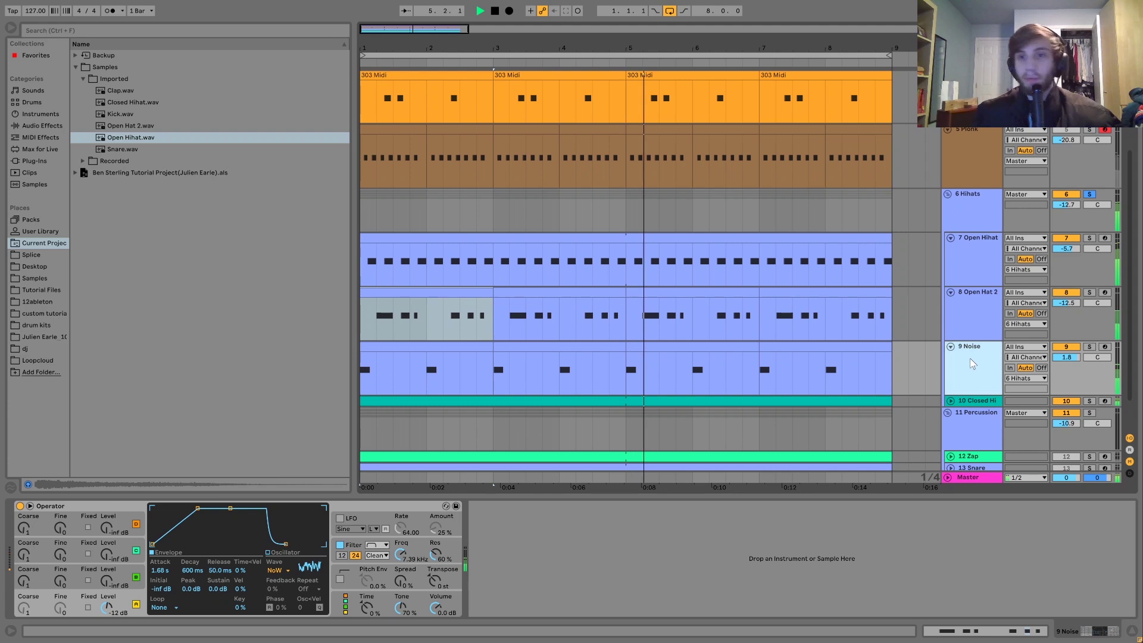
# Step: Solo the Noise track again and display the filter envelope settings of its Operator
pyautogui.click(1090, 347)
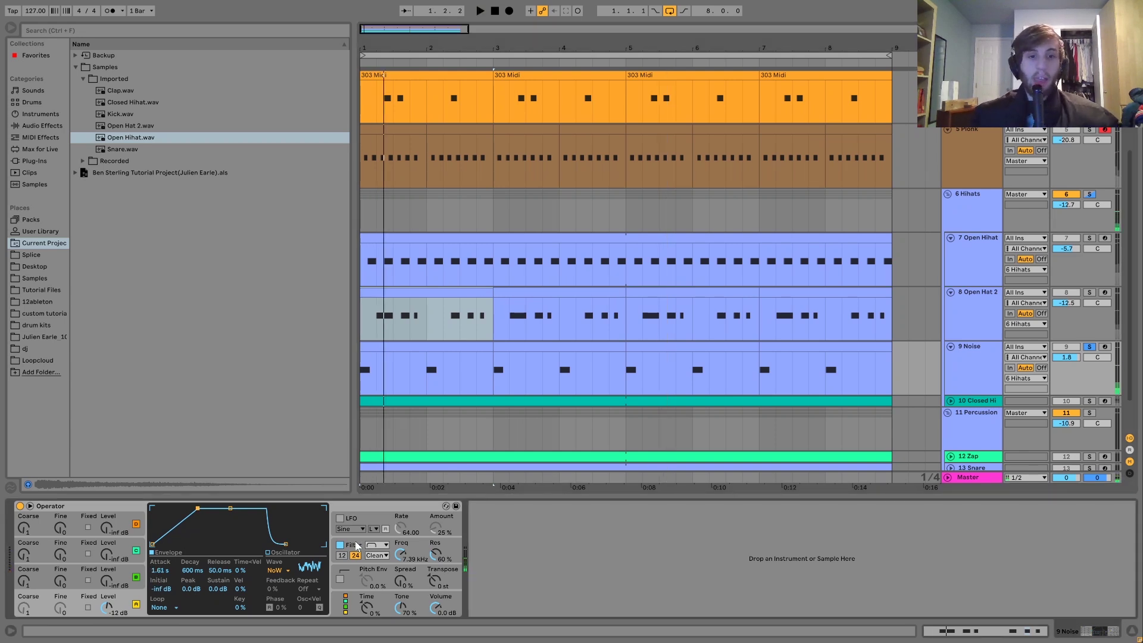
pyautogui.click(370, 539)
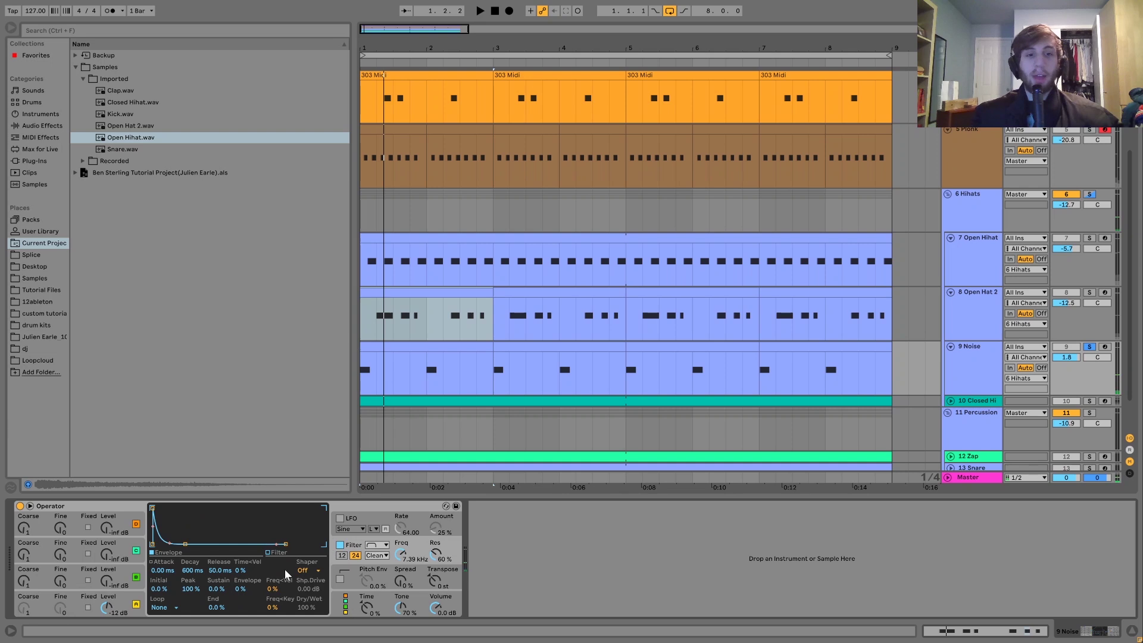
pyautogui.press('v')
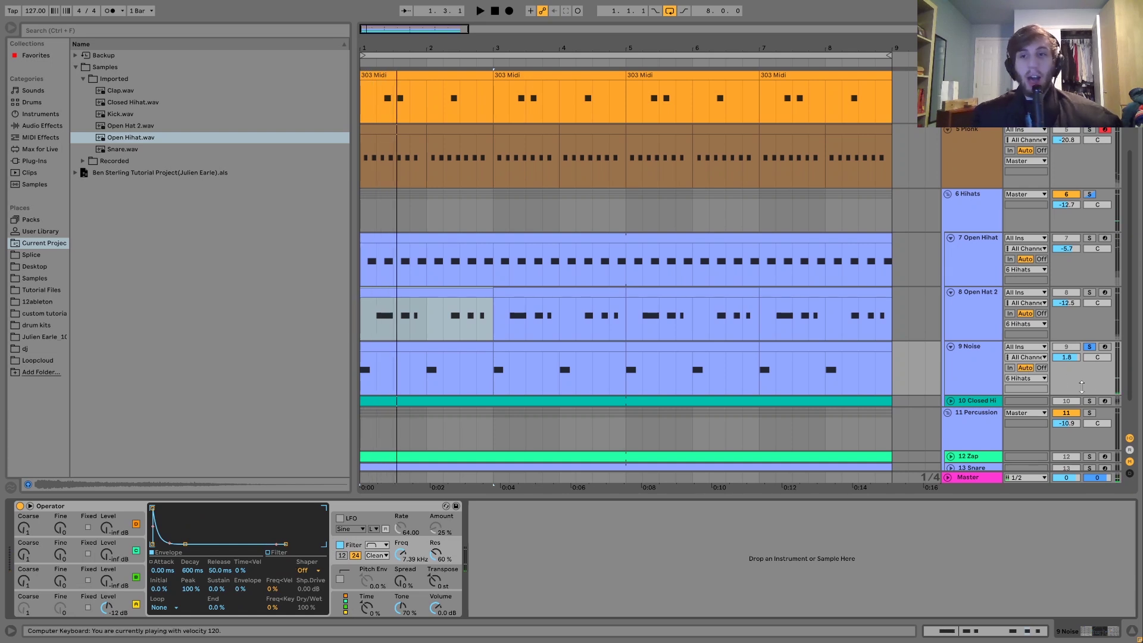
# Step: Unfold the Closed Hihat track, solo it and play its pattern twice from the start
pyautogui.click(977, 402)
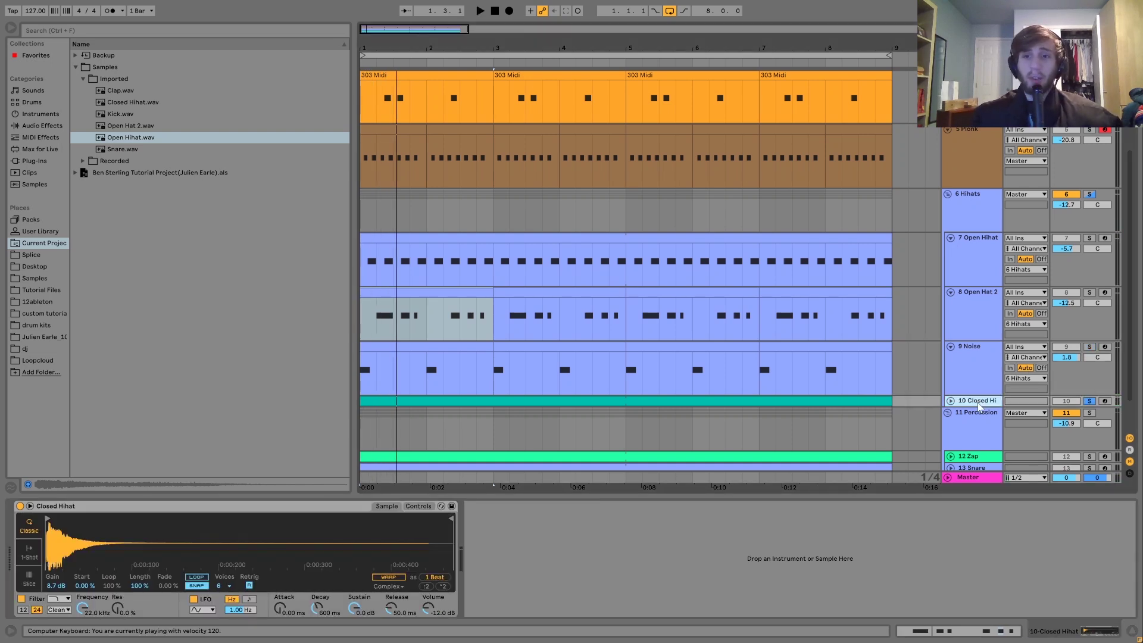
pyautogui.press('Right')
pyautogui.press('space')
pyautogui.scroll(-3, 978, 402)
pyautogui.press('space')
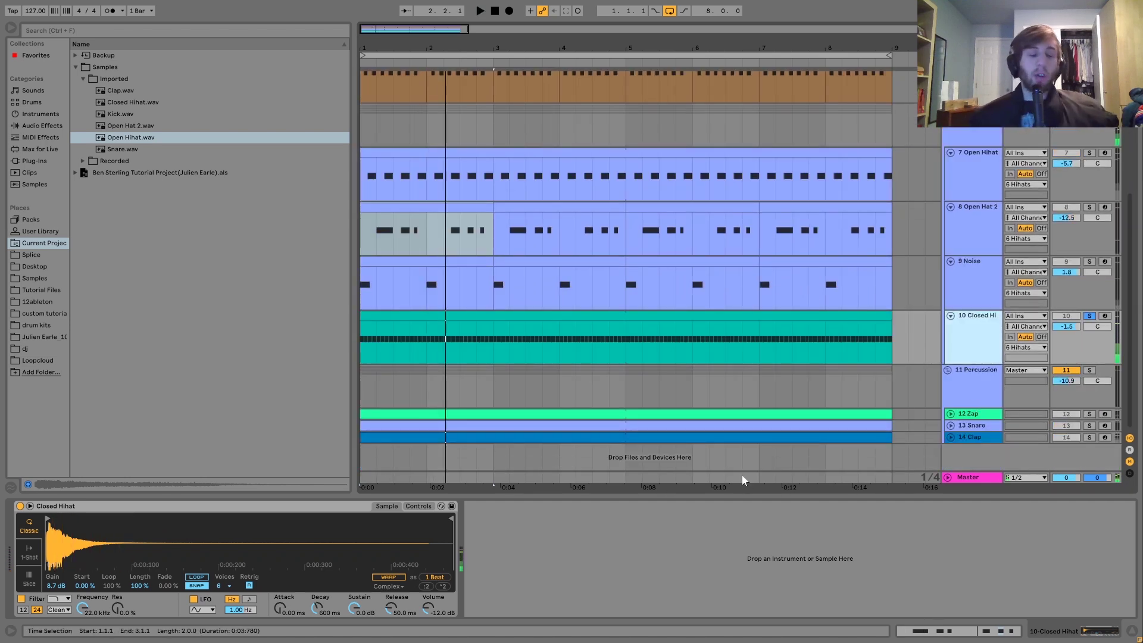
pyautogui.press('space')
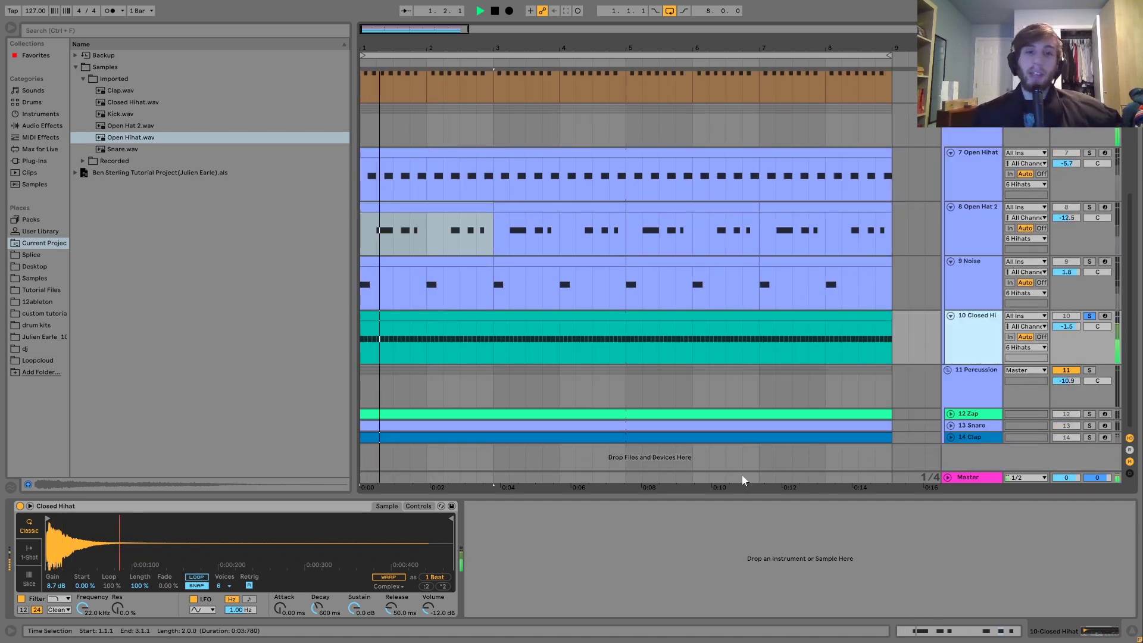
pyautogui.press('space')
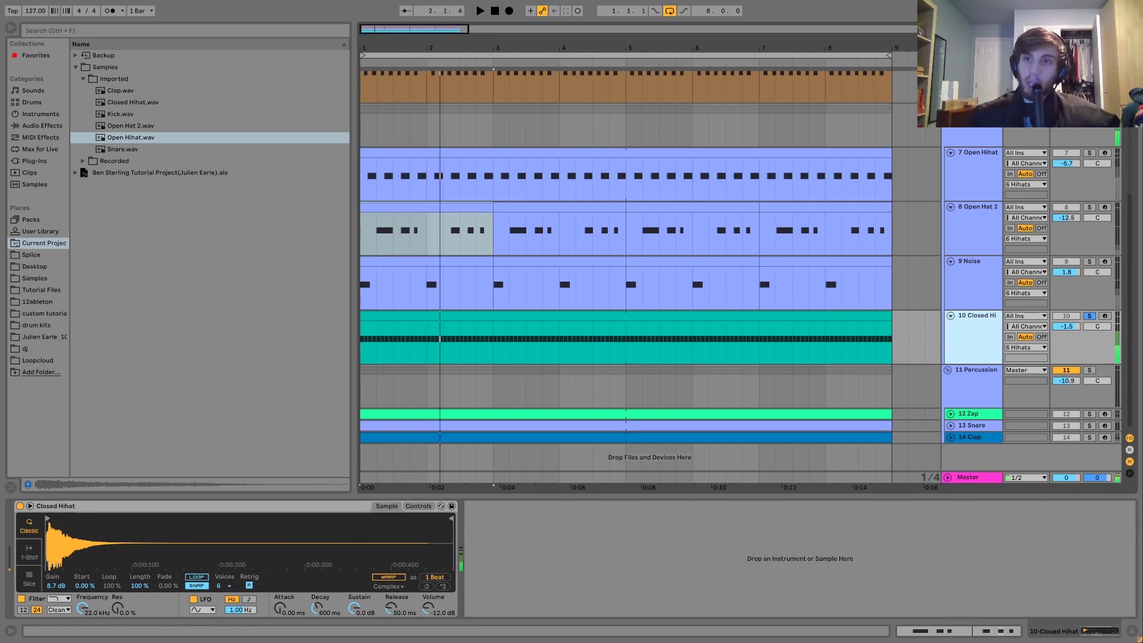
# Step: Unsolo the Closed Hihat and play all the hats together in the Hihats group
pyautogui.click(1089, 315)
pyautogui.press('space')
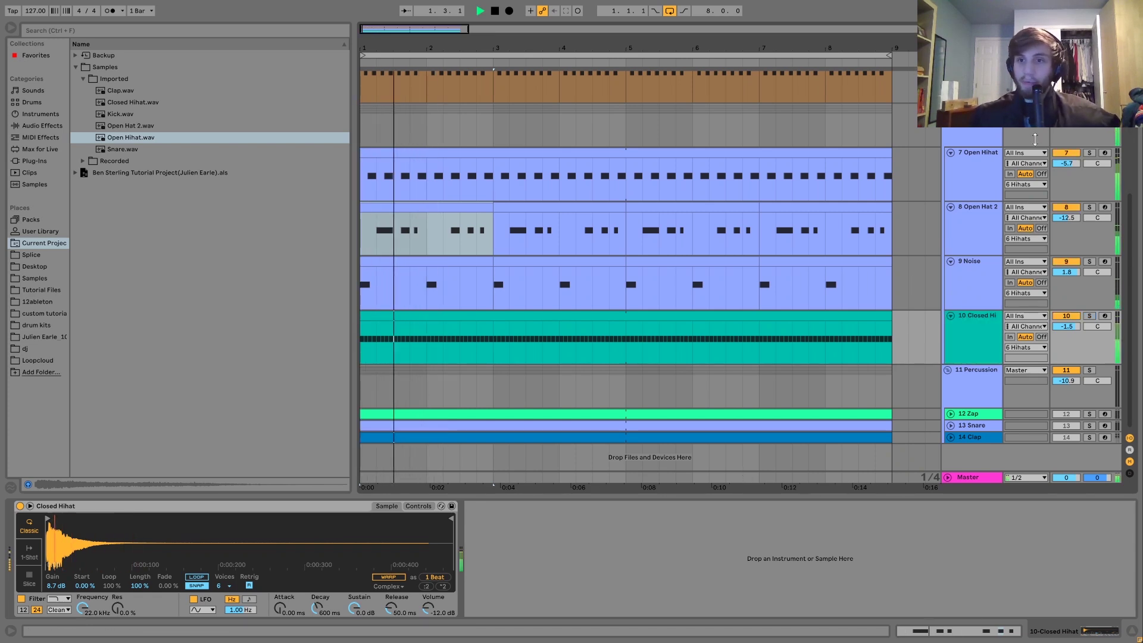
pyautogui.press('space')
# Step: Turn off the Drum Buss on the Hihats group and play the hats without it
pyautogui.click(980, 133)
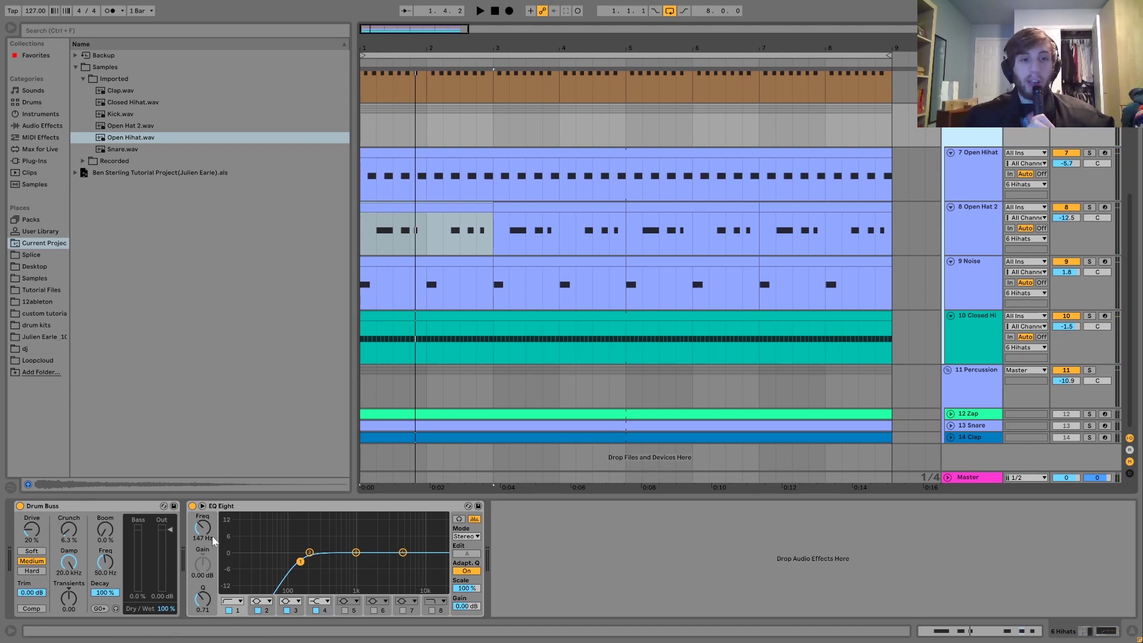
pyautogui.click(18, 505)
pyautogui.press('space')
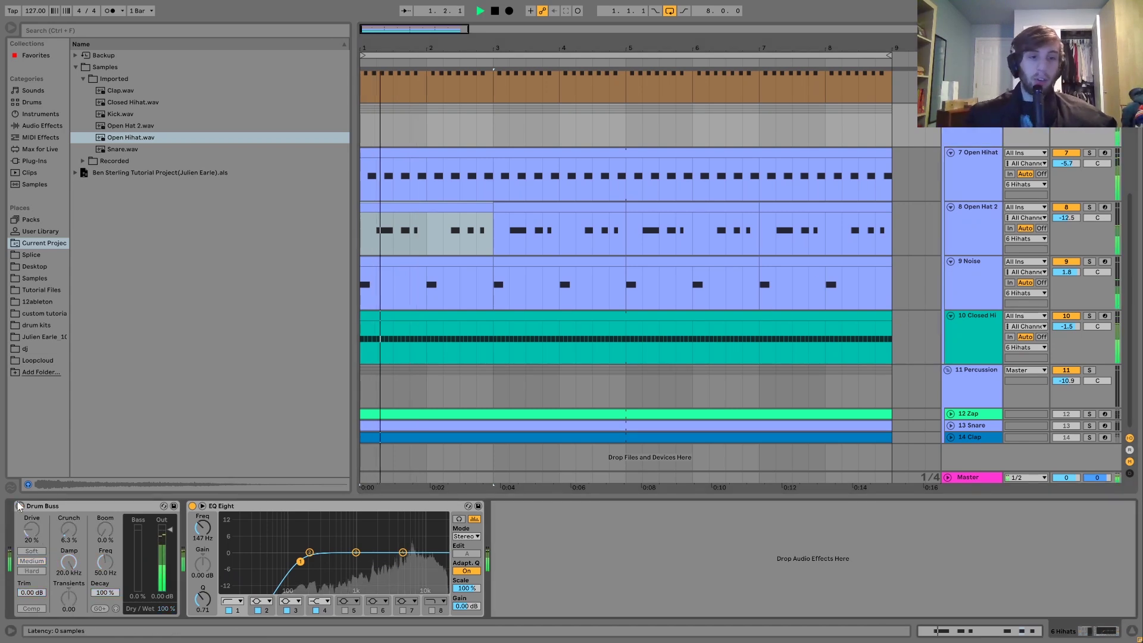
# Step: Turn the Drum Buss on the Hihats group back on and play the hats with it
pyautogui.click(19, 506)
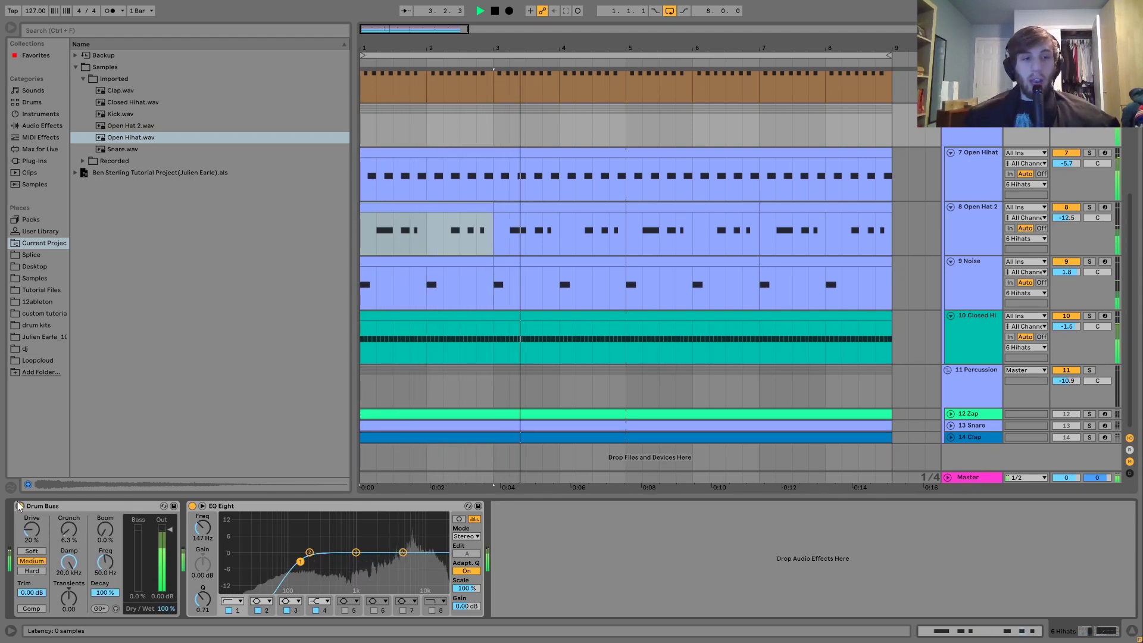
pyautogui.press('space')
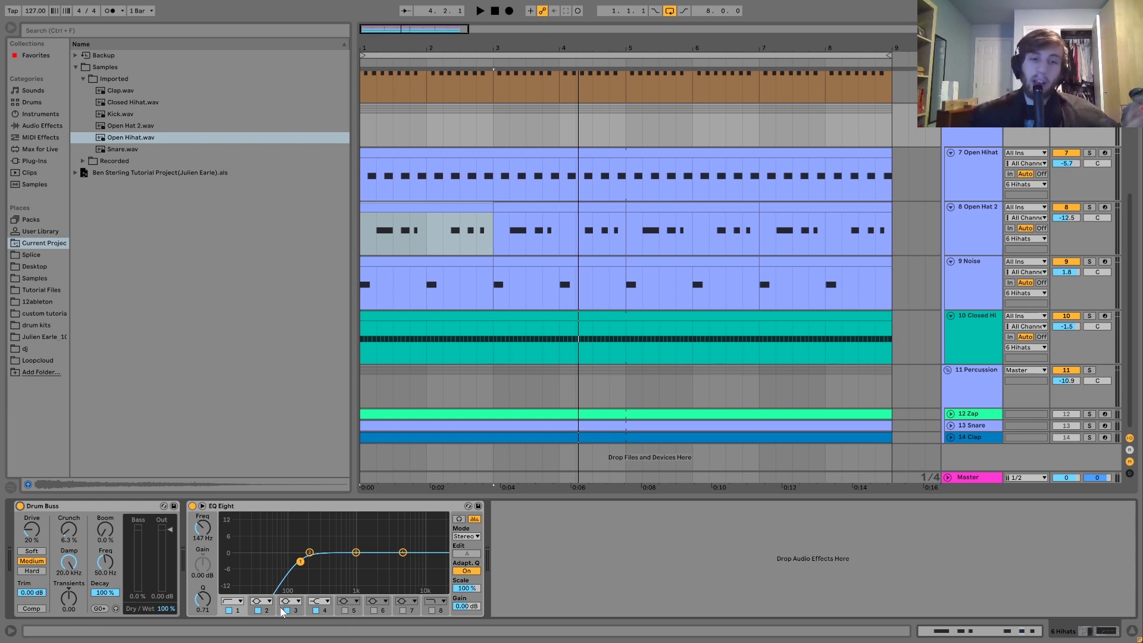
pyautogui.press('space')
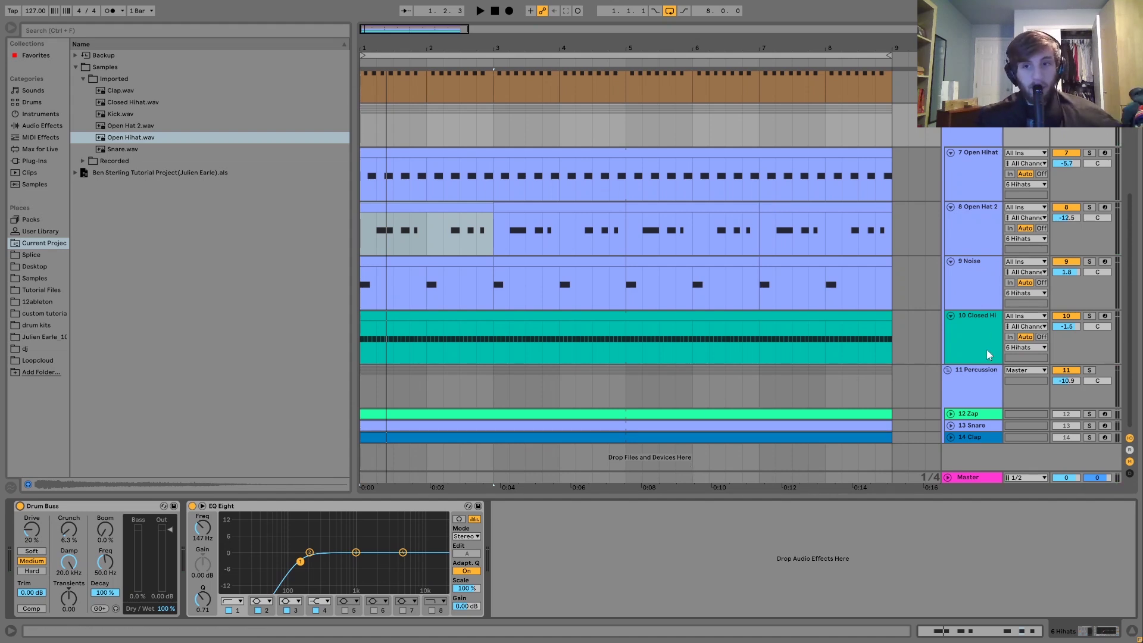
# Step: Solo and play the Percussion group while unfolding its Clap, Snare and Zap tracks
pyautogui.click(980, 370)
pyautogui.click(1089, 371)
pyautogui.press('space')
pyautogui.click(970, 414)
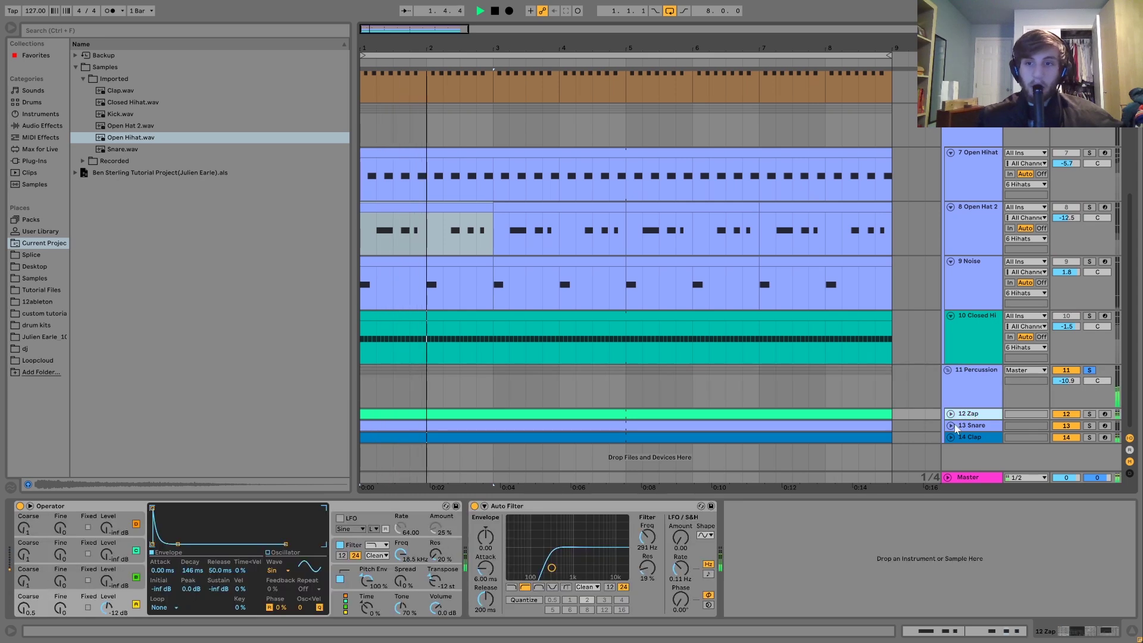
pyautogui.click(951, 437)
pyautogui.click(951, 384)
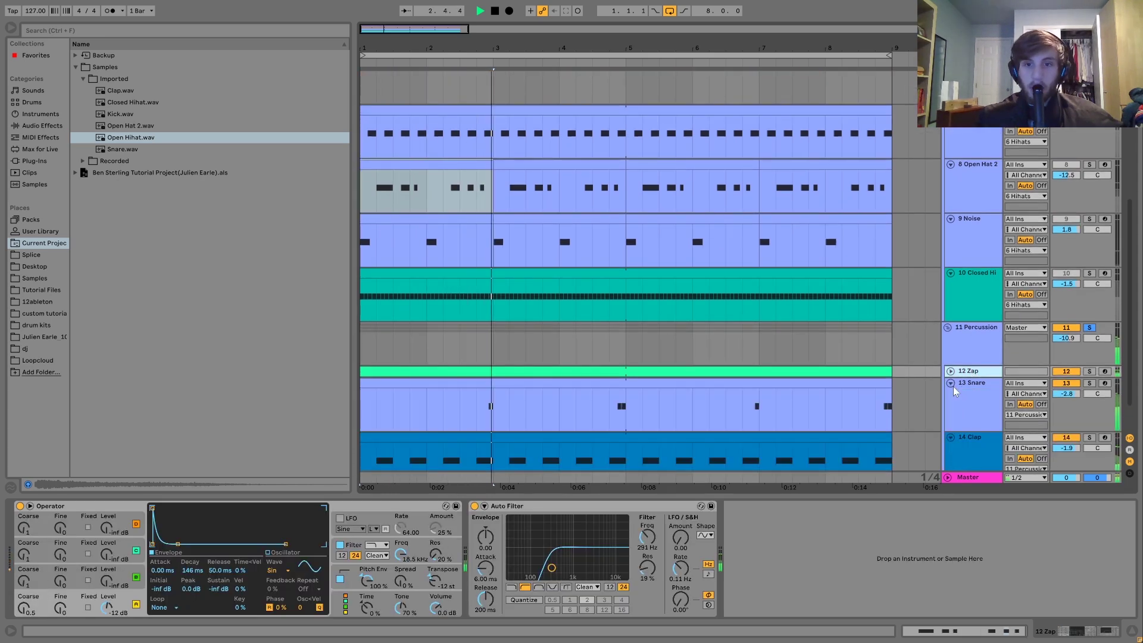
pyautogui.click(951, 328)
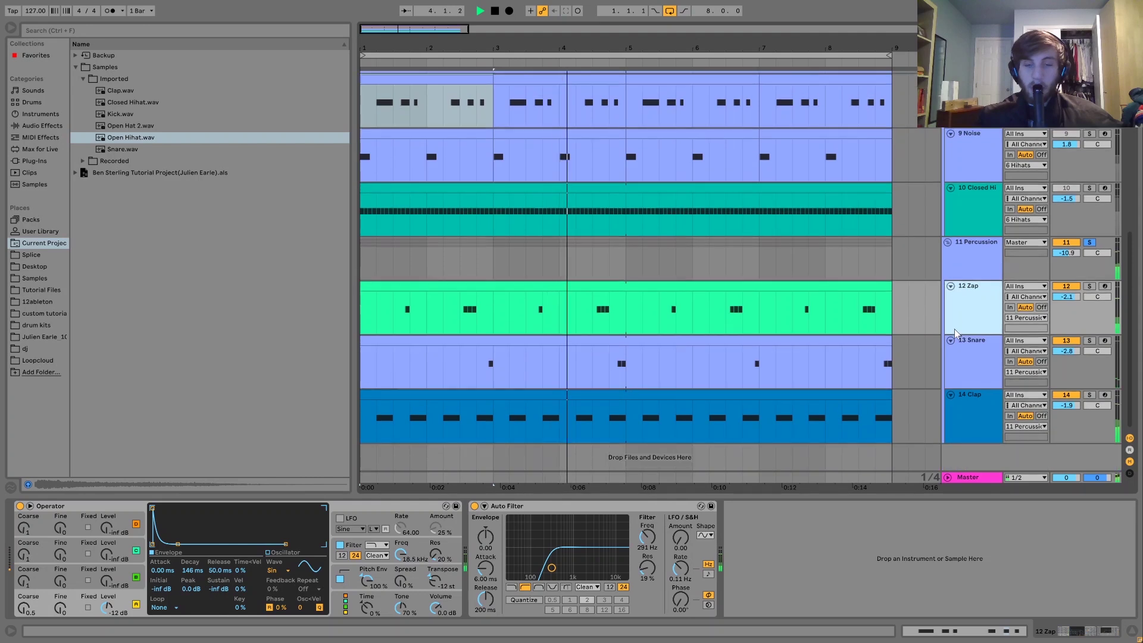
# Step: Solo the Clap track and play its pattern alone and against the rest of the beat
pyautogui.click(986, 390)
pyautogui.click(1090, 395)
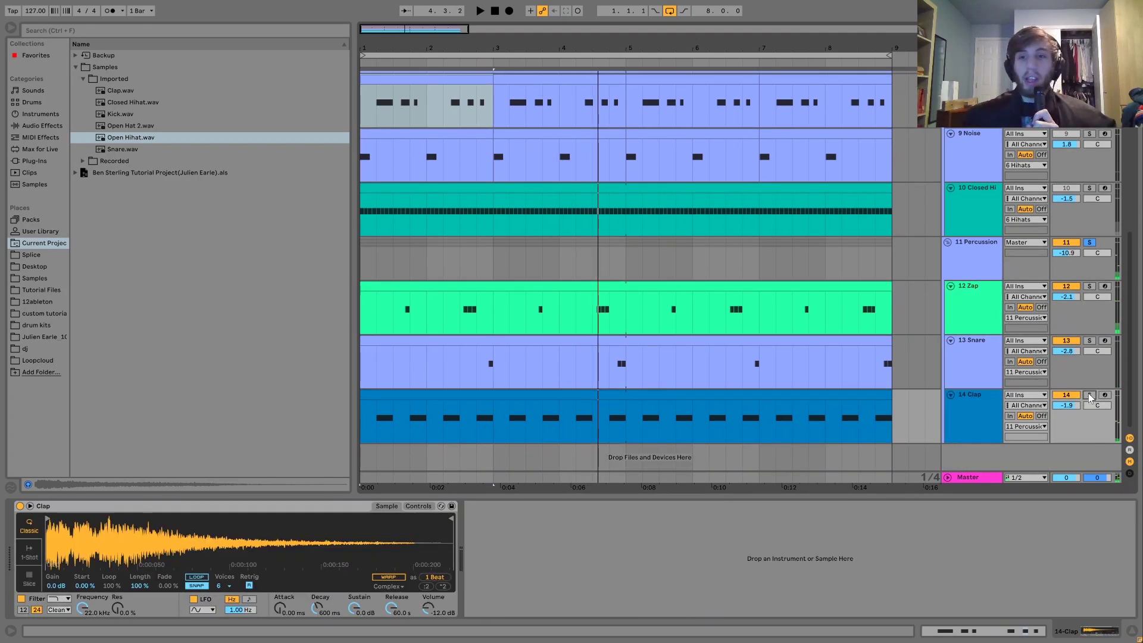
pyautogui.click(993, 409)
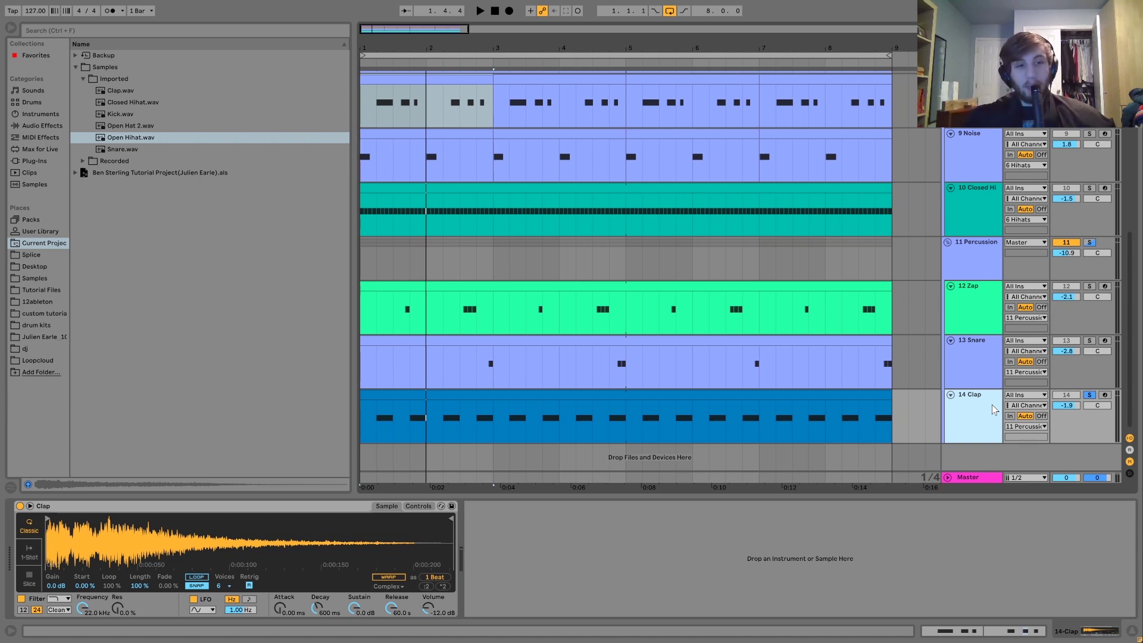
pyautogui.press('space')
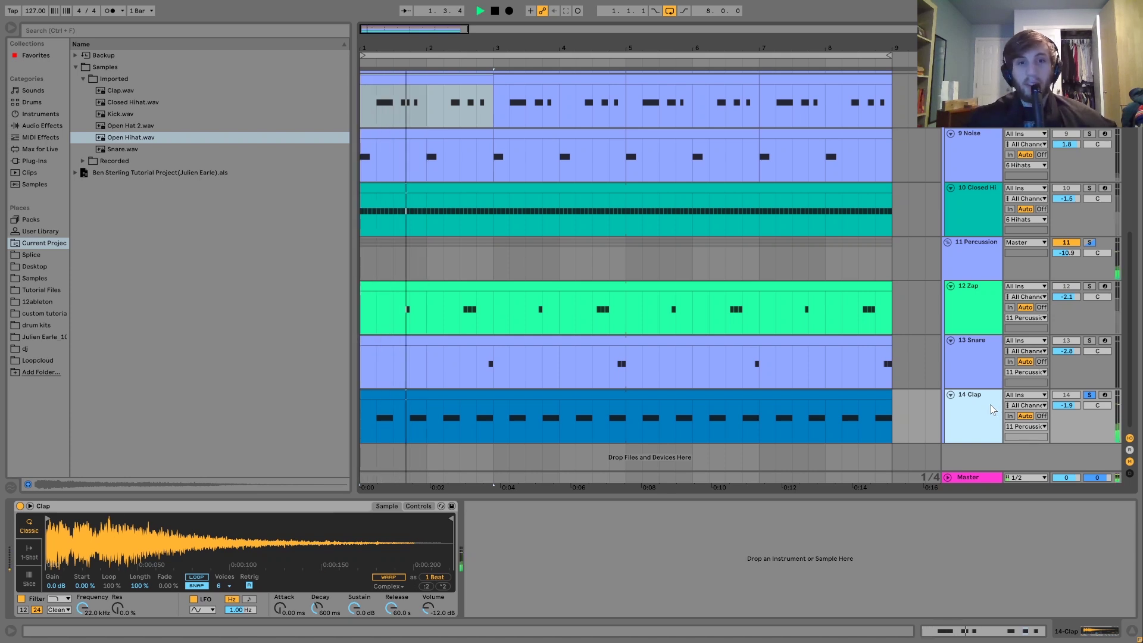
pyautogui.click(1089, 395)
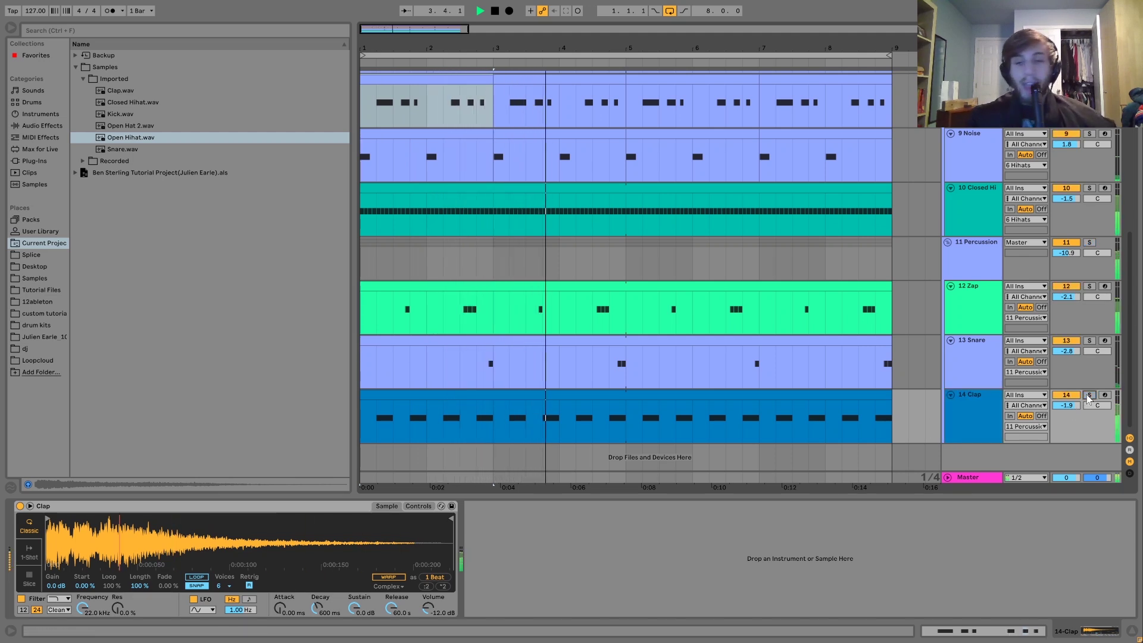
pyautogui.click(1089, 395)
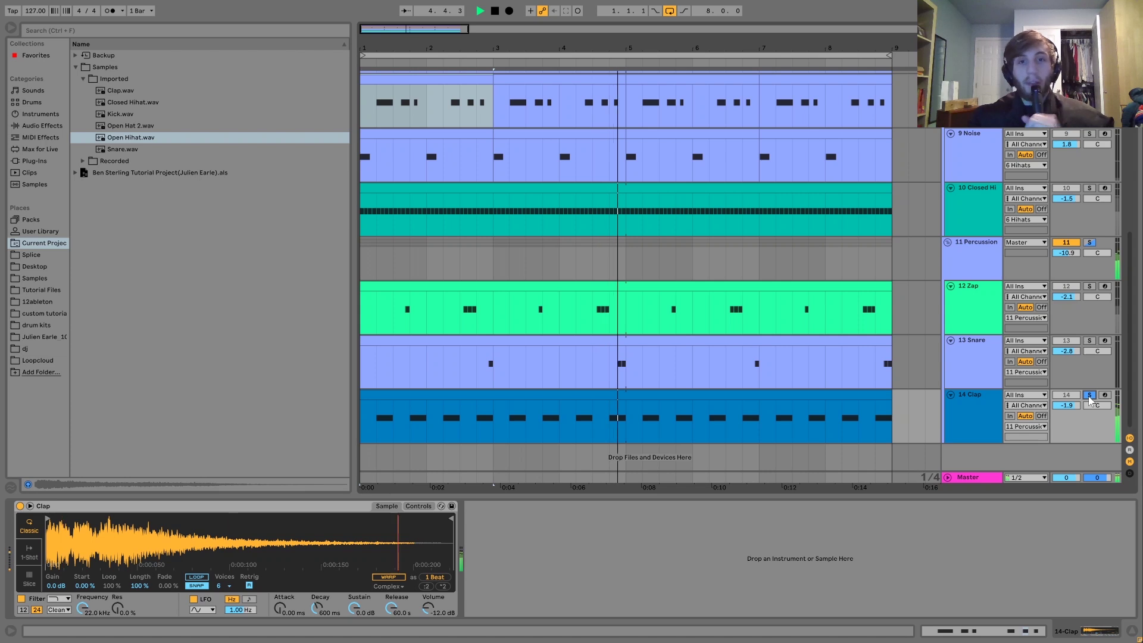
# Step: Solo the Snare track, then unsolo it and play its hits in the full beat from bars 4 and 6
pyautogui.click(1089, 341)
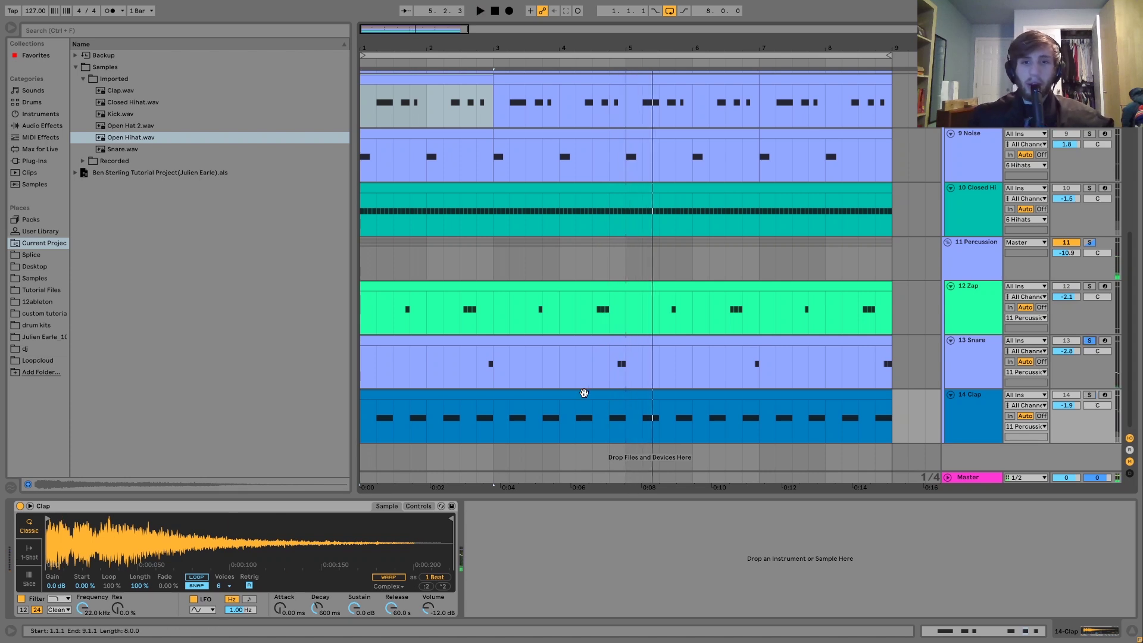
pyautogui.click(601, 375)
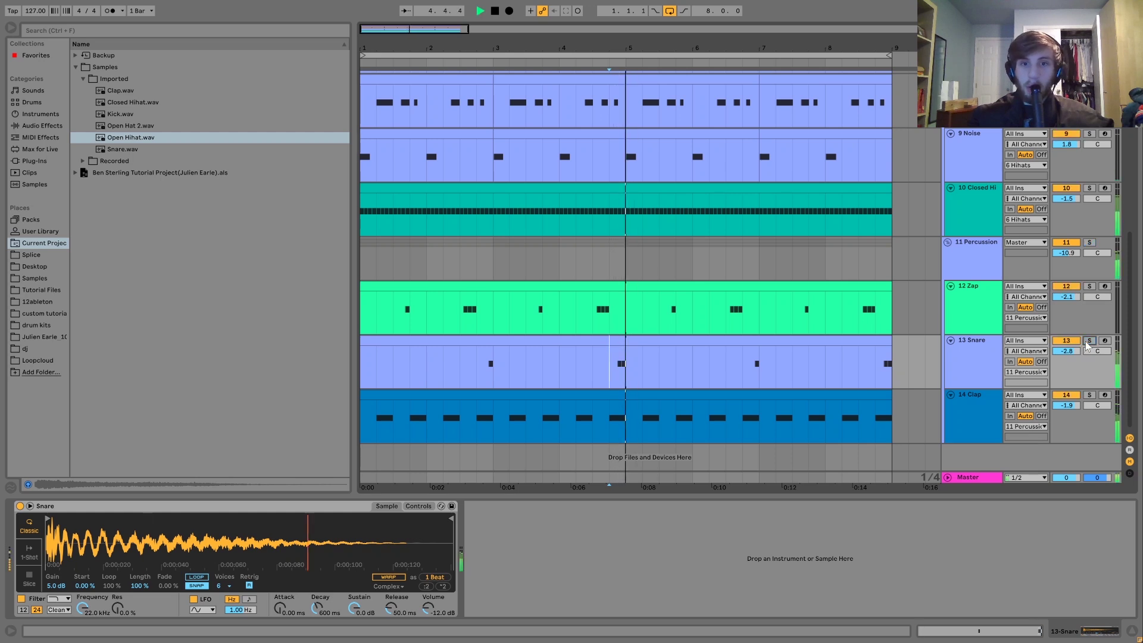
pyautogui.click(733, 380)
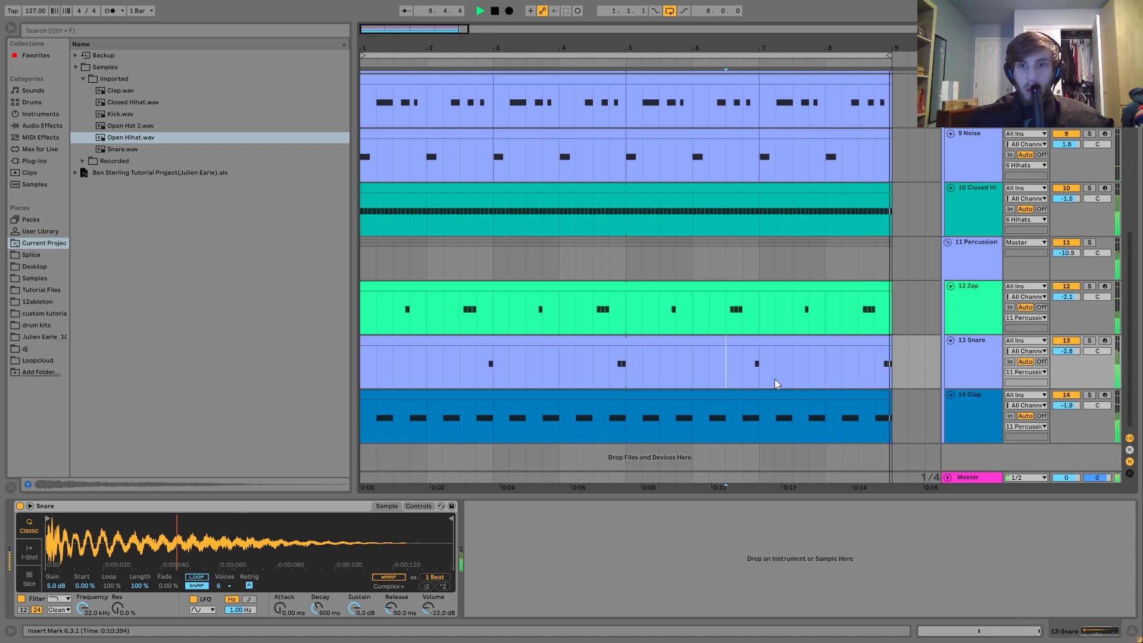
pyautogui.press('space')
# Step: Solo the Zap track and play its pattern from 2.3.1
pyautogui.click(976, 323)
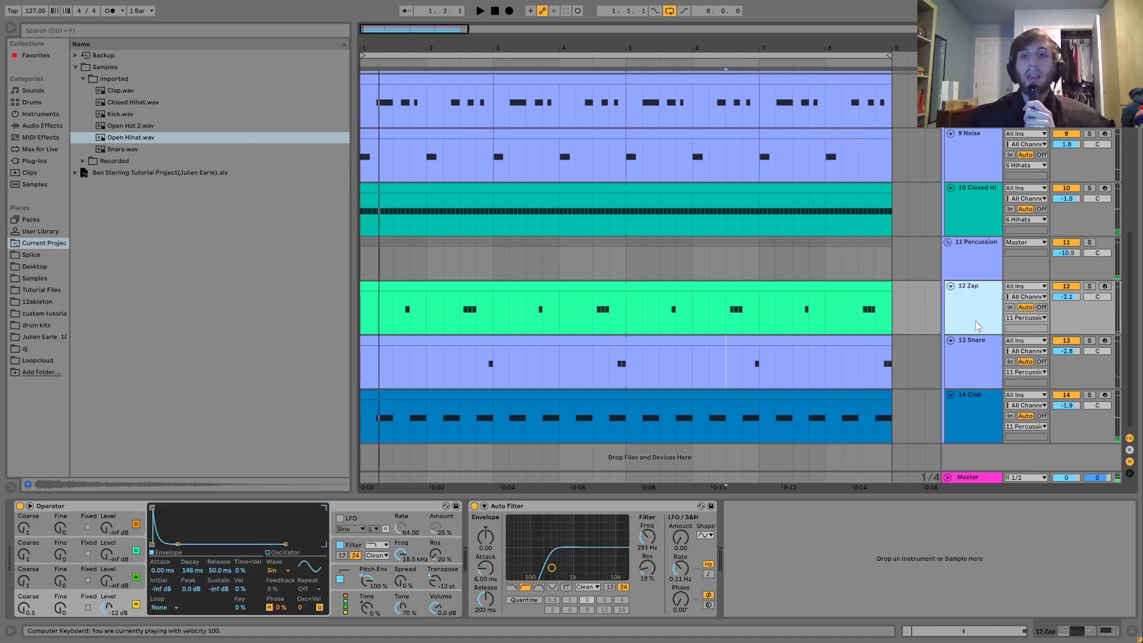
pyautogui.click(1089, 286)
pyautogui.click(456, 318)
pyautogui.press('space')
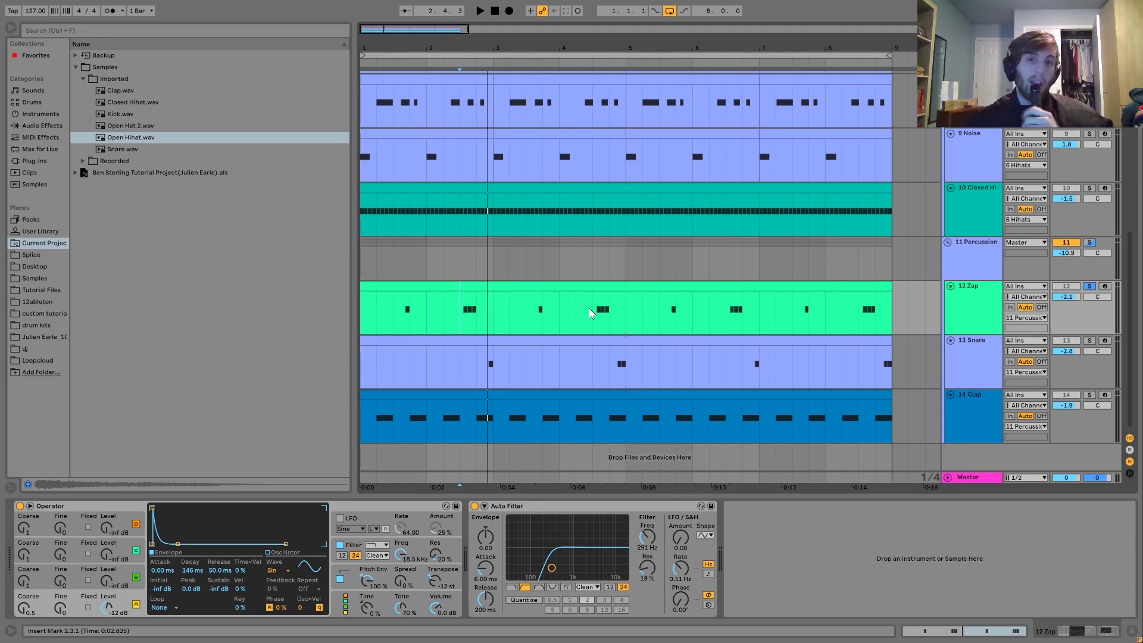
# Step: Select the Zap clip, play it from the start and display the Zap track's devices
pyautogui.click(477, 286)
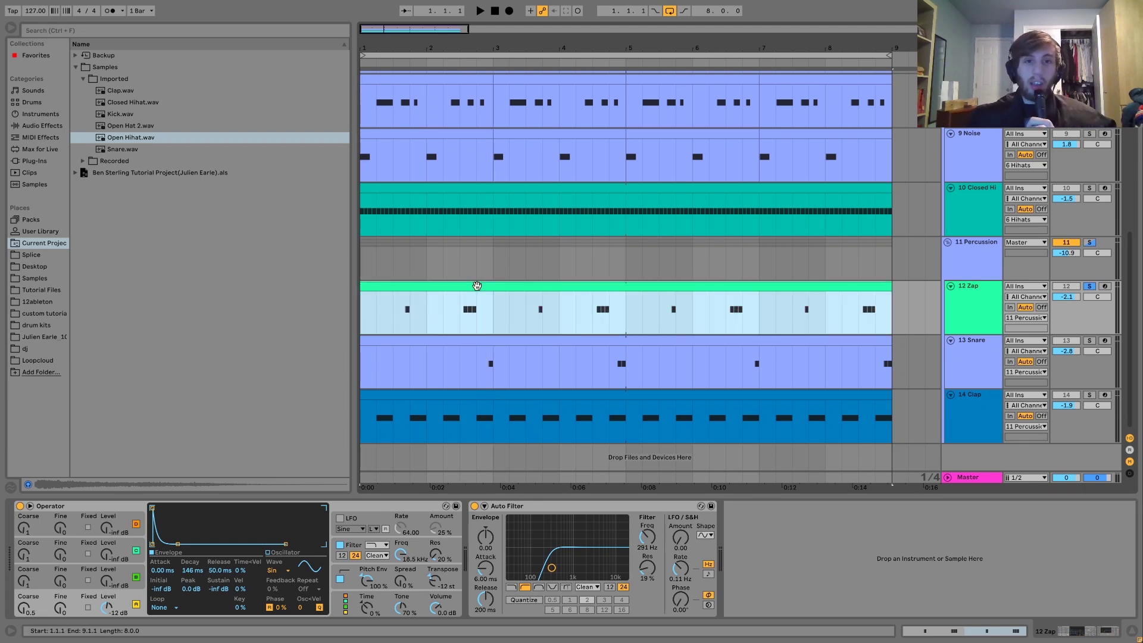
pyautogui.doubleClick(477, 285)
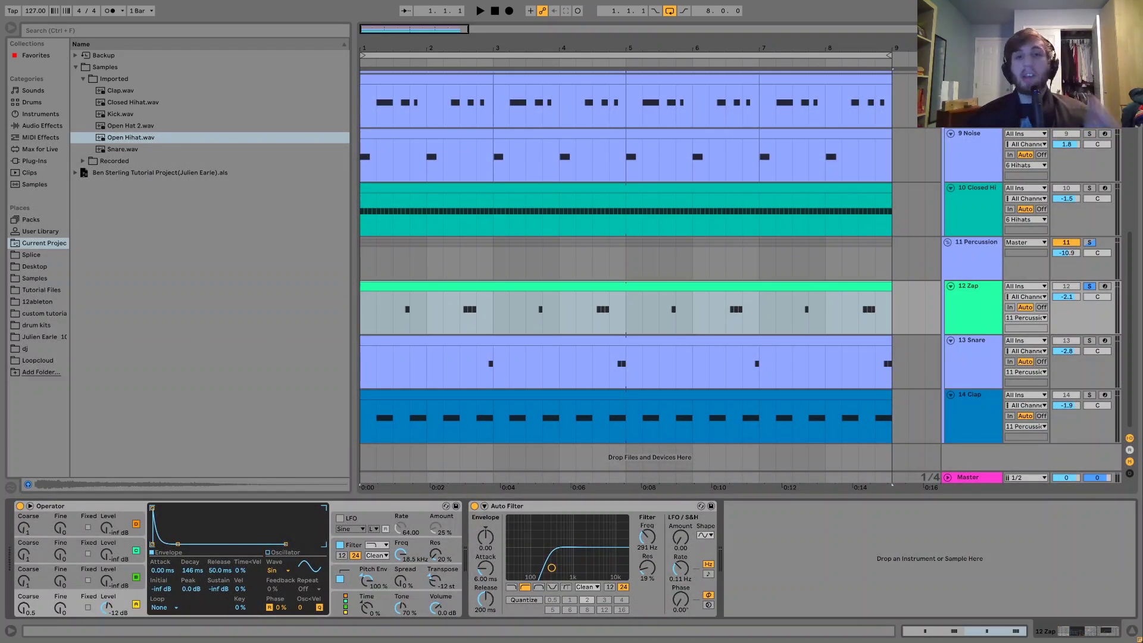
pyautogui.press('space')
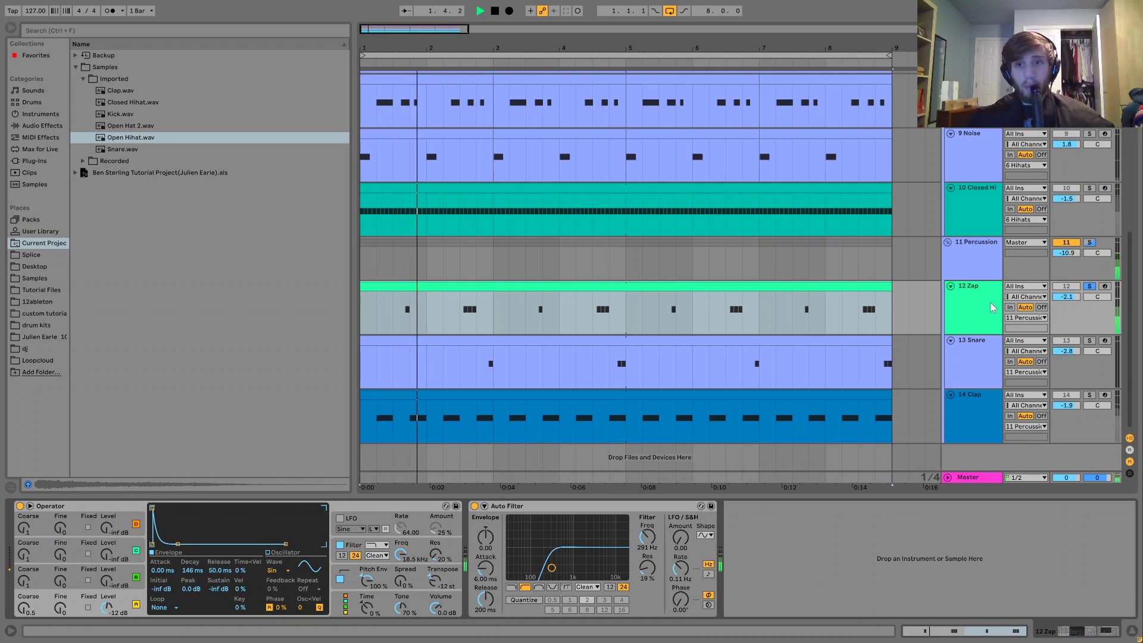
pyautogui.click(987, 304)
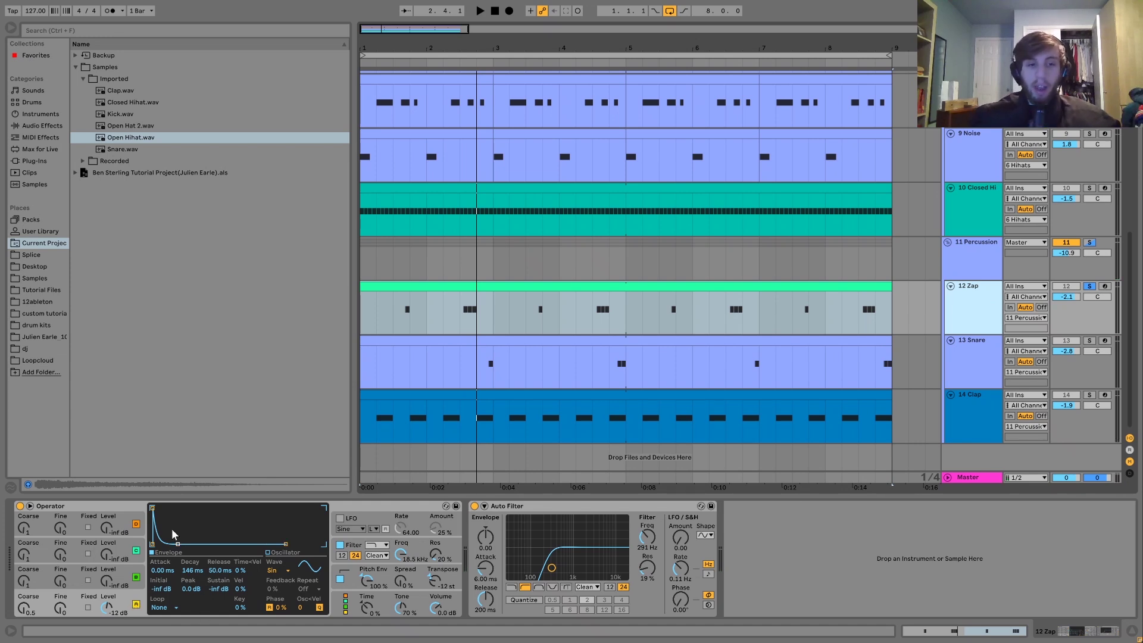
# Step: Display the pitch envelope of the Zap's Operator and play the pattern with the envelope turned off and back on
pyautogui.click(350, 577)
pyautogui.press('space')
pyautogui.click(340, 579)
pyautogui.press('space')
pyautogui.click(340, 579)
pyautogui.click(459, 319)
pyautogui.press('space')
pyautogui.press('space')
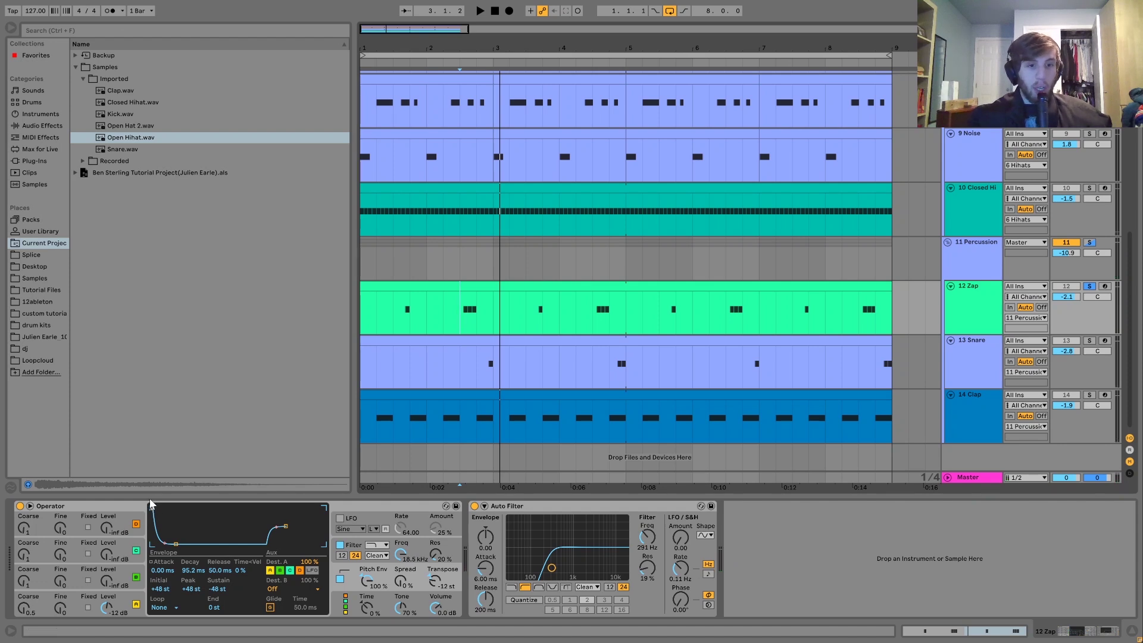
# Step: Replay the soloed Zap pattern, then unsolo it and play it within the full beat, also from 3.3.1
pyautogui.press('space')
pyautogui.press('space')
pyautogui.press('space')
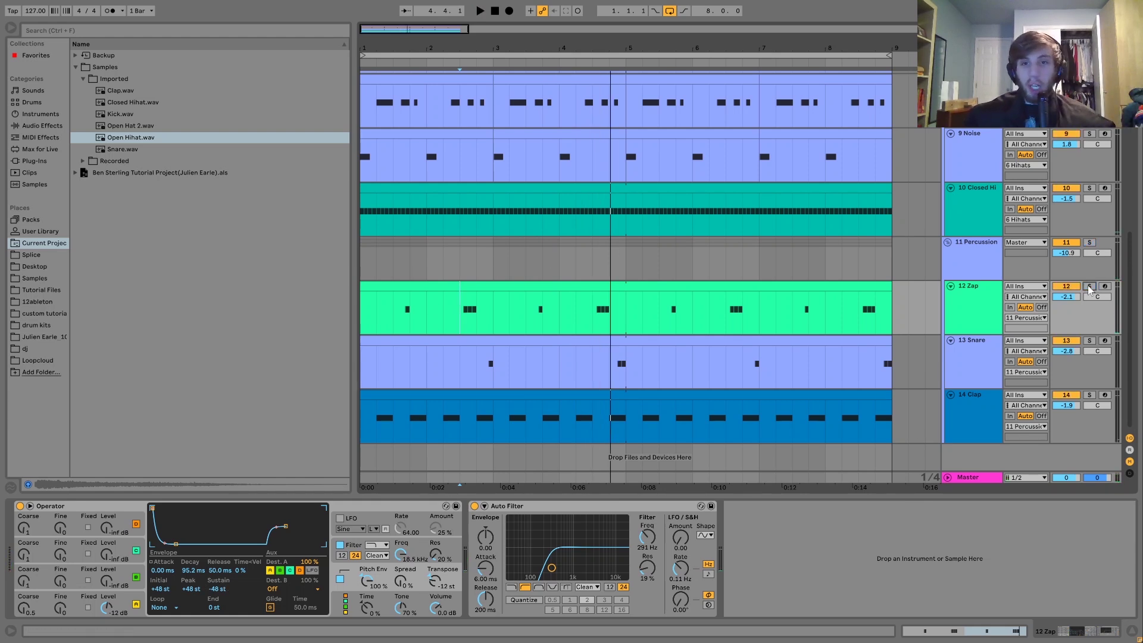
pyautogui.press('space')
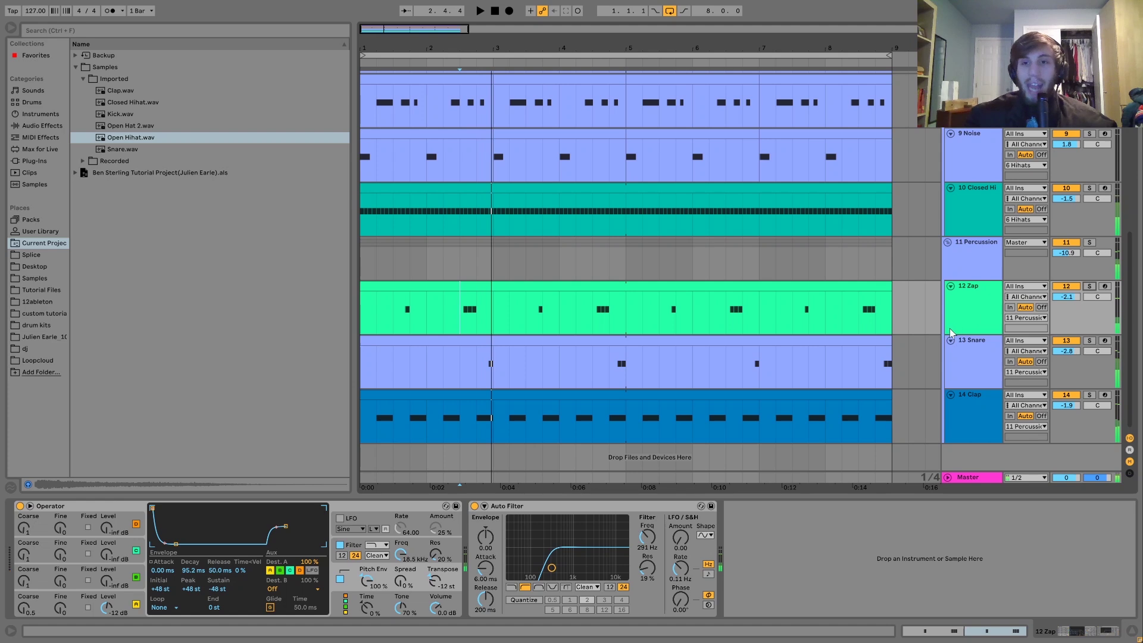
pyautogui.click(526, 320)
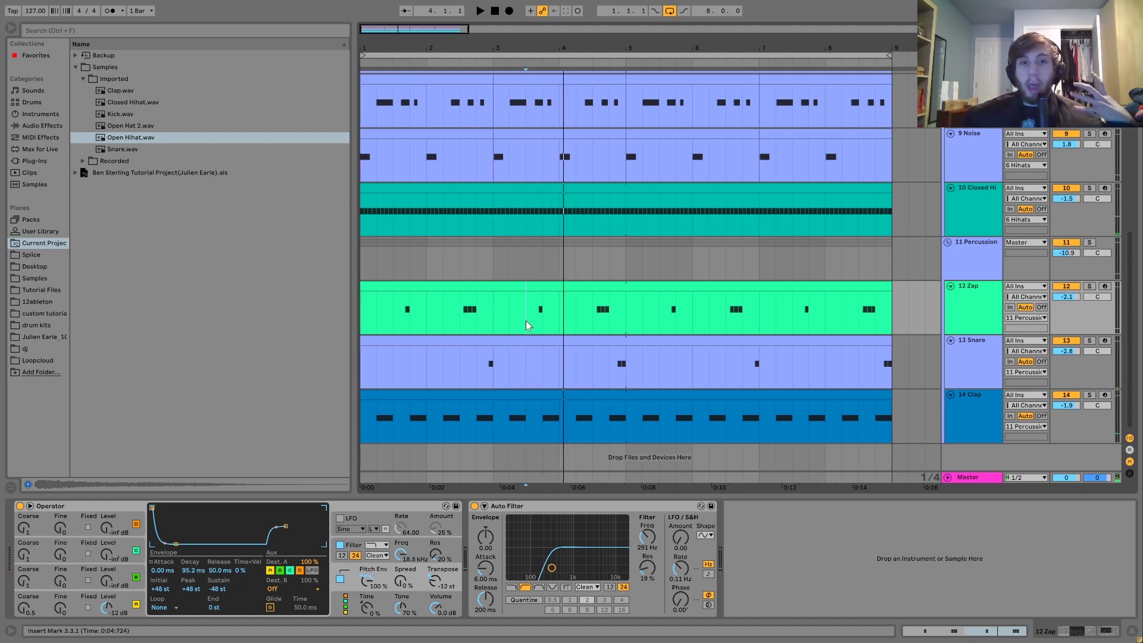
pyautogui.press('space')
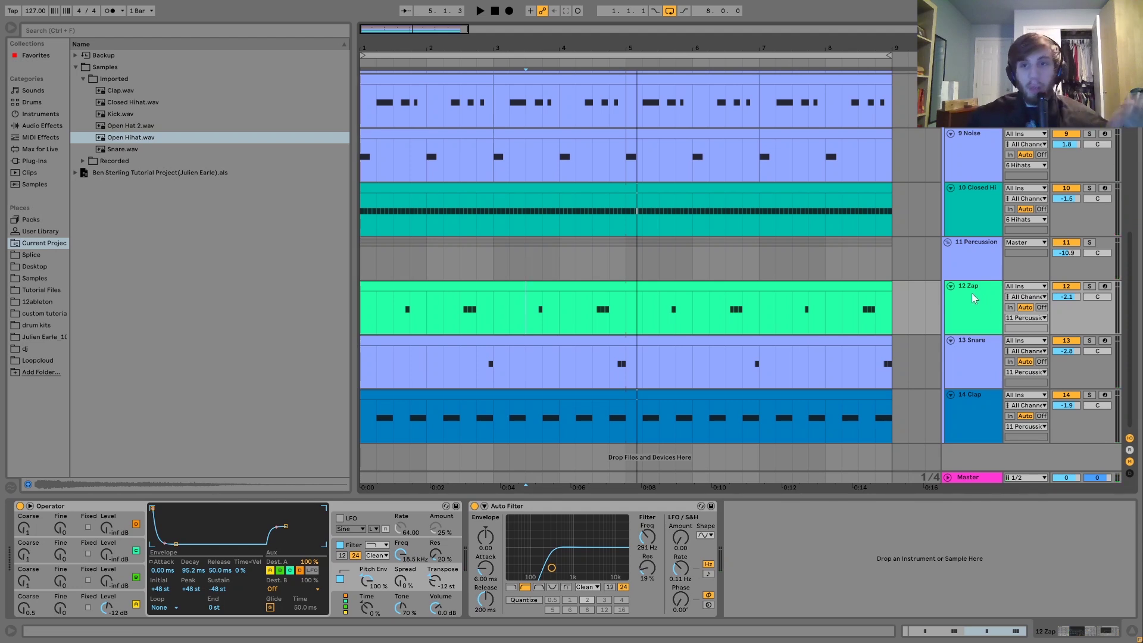
# Step: Solo the Percussion group and play it from 3.3.1 with its Drum Buss turned off and back on
pyautogui.click(970, 268)
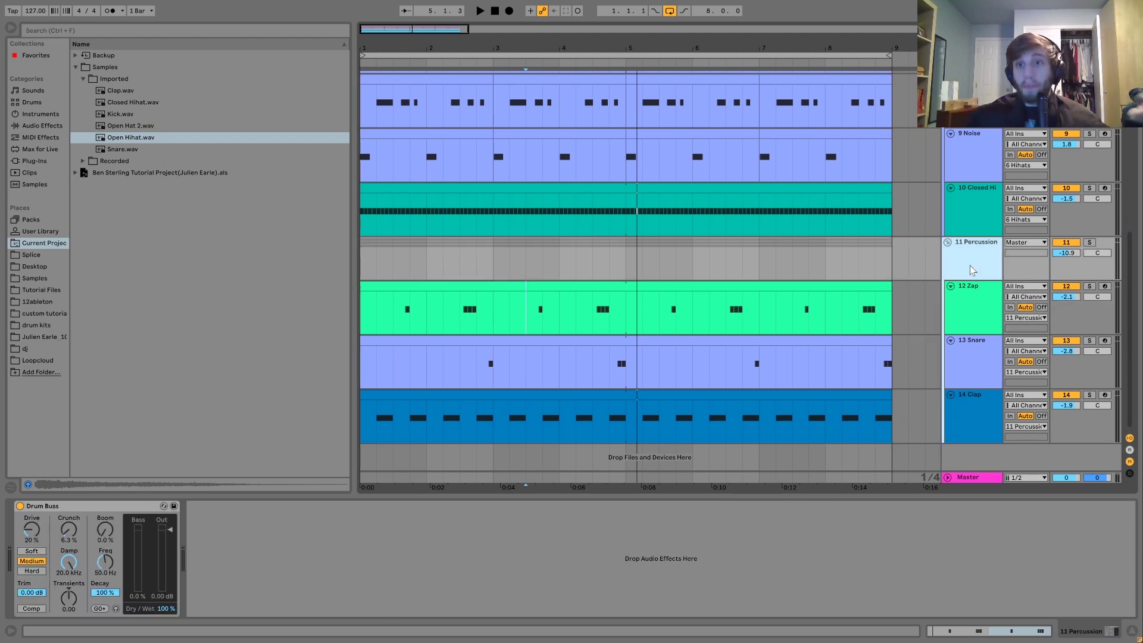
pyautogui.click(1090, 243)
pyautogui.press('space')
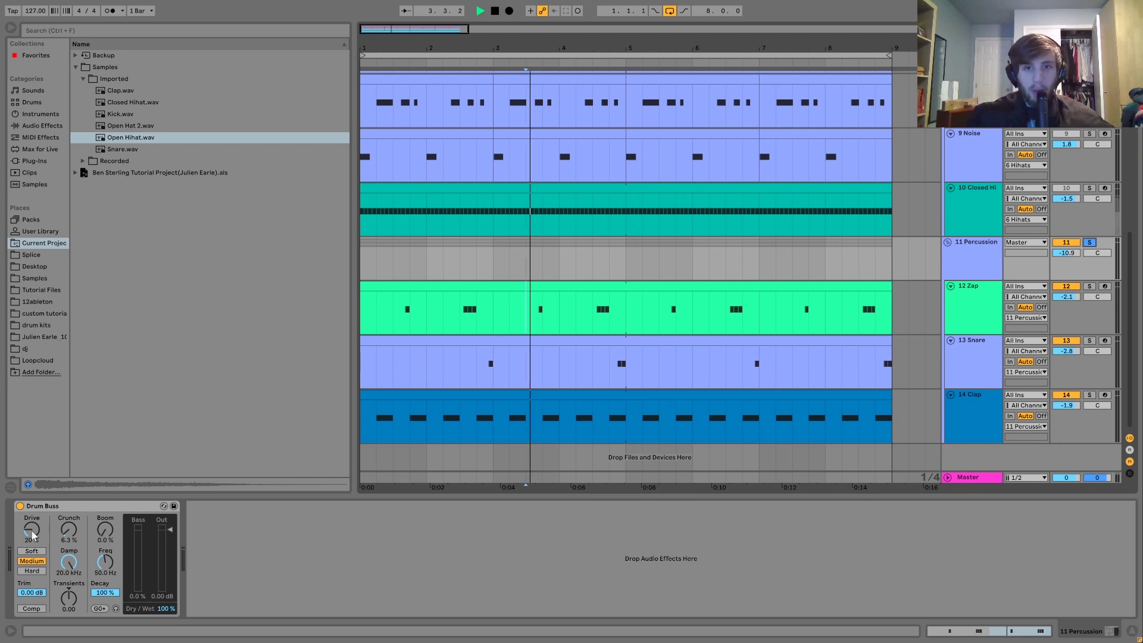
pyautogui.click(20, 507)
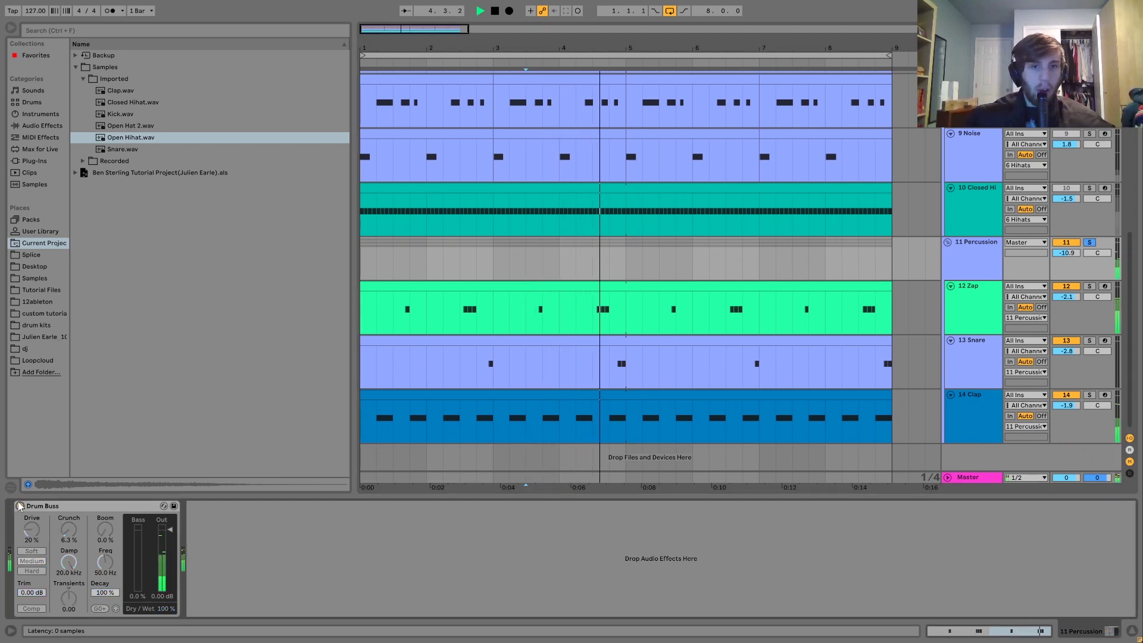
pyautogui.click(20, 507)
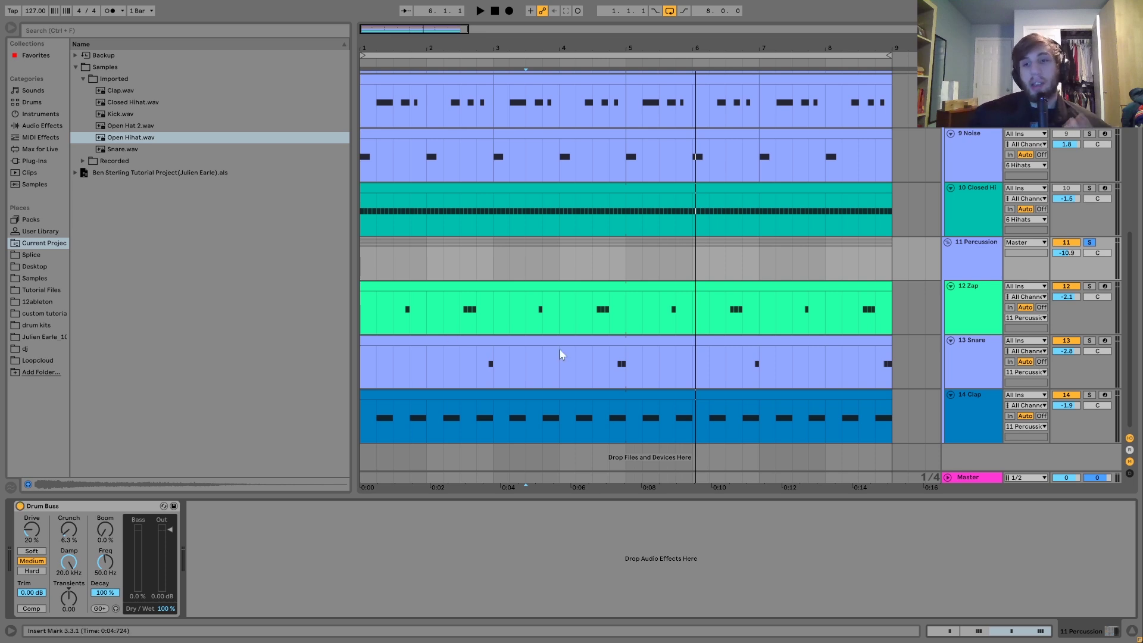
# Step: Unsolo the Percussion group and play the full beat from 3.3.1
pyautogui.click(1094, 245)
pyautogui.press('space')
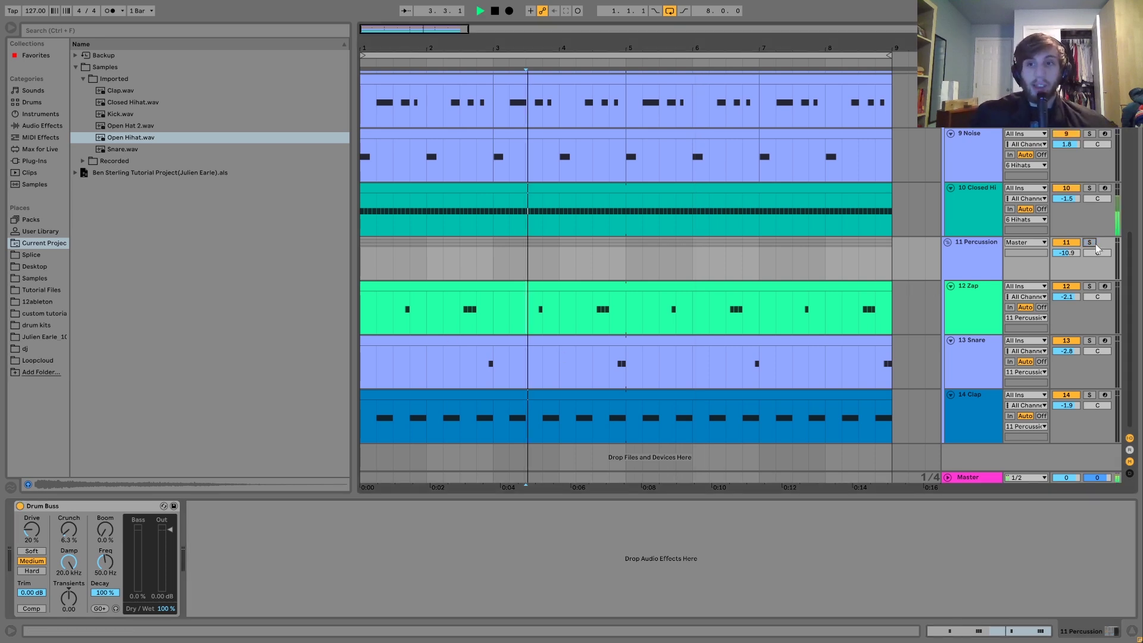
pyautogui.click(974, 253)
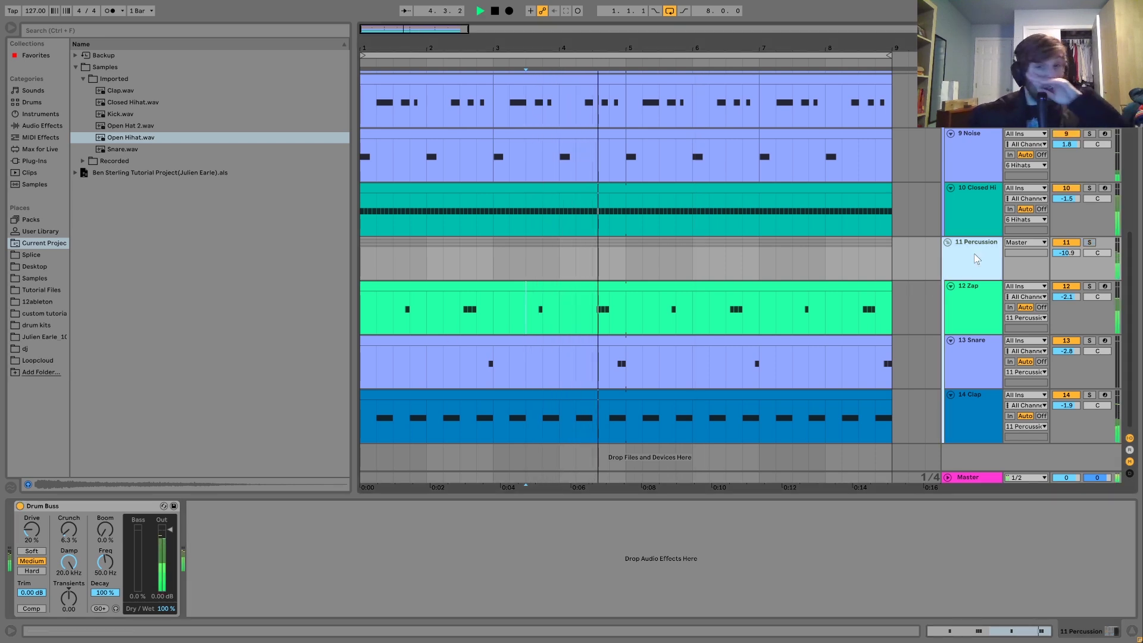
pyautogui.press('space')
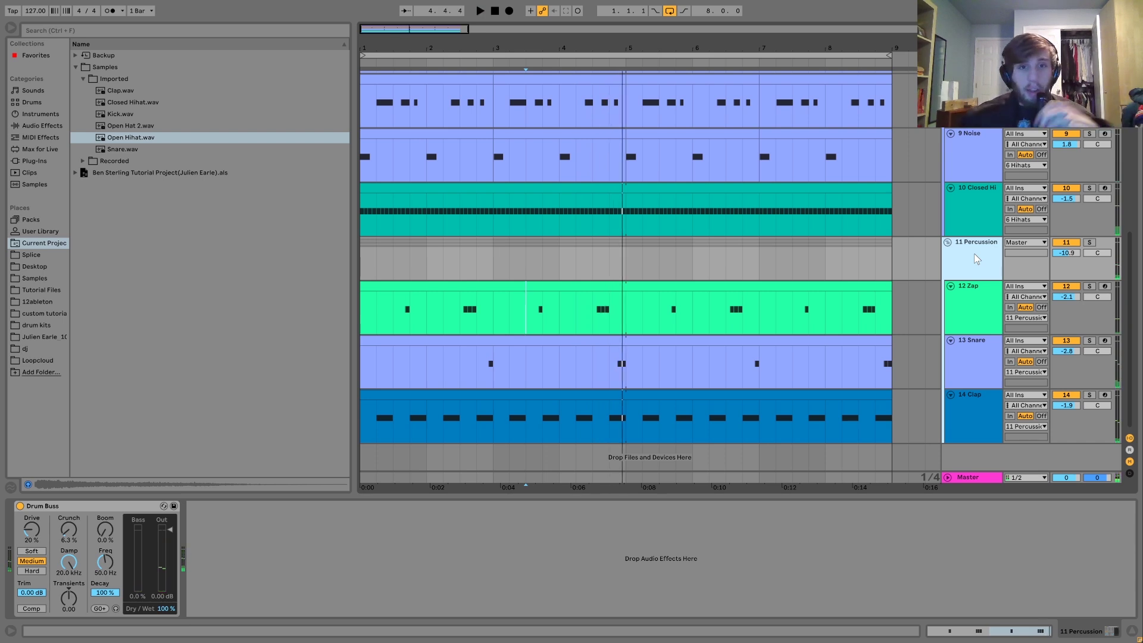